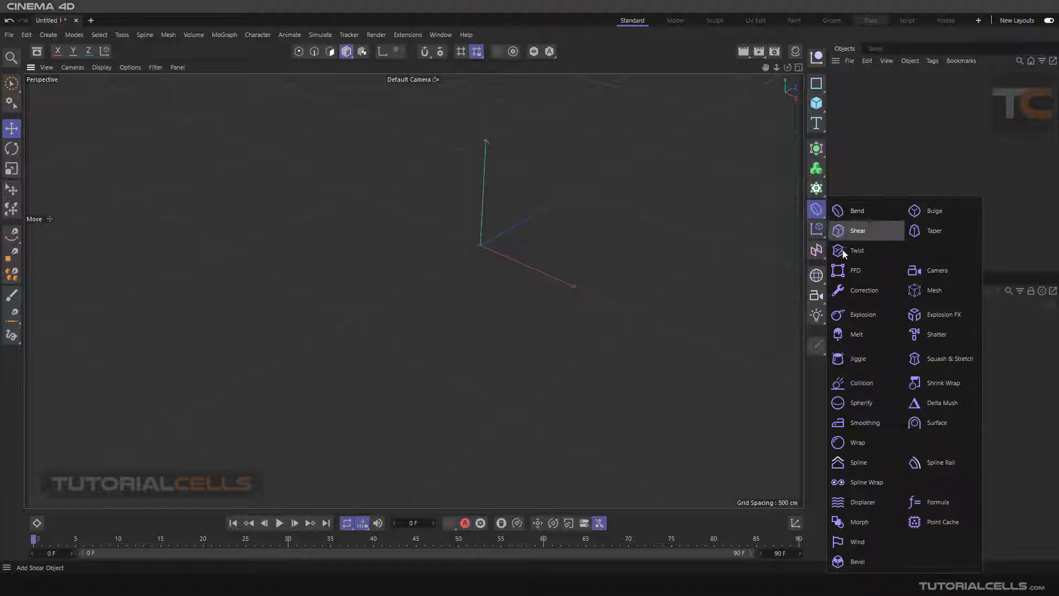
# Add a Bend deformer to the empty scene and delete it again
pyautogui.click(521, 246)
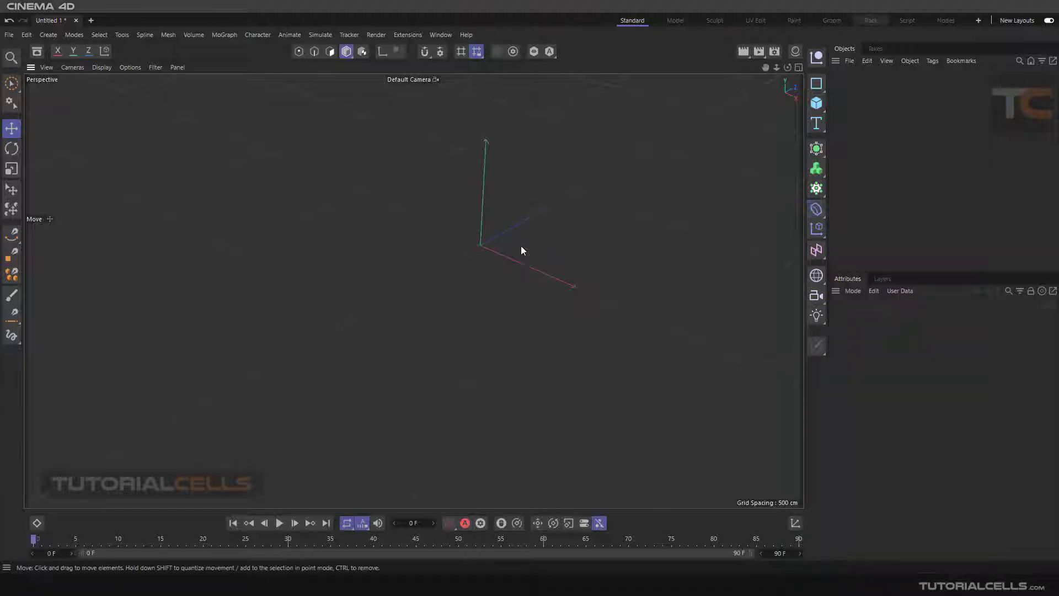
pyautogui.keyDown('alt'); pyautogui.moveTo(495, 257); pyautogui.dragTo(503, 239); pyautogui.keyUp('alt')
pyautogui.click(817, 209)
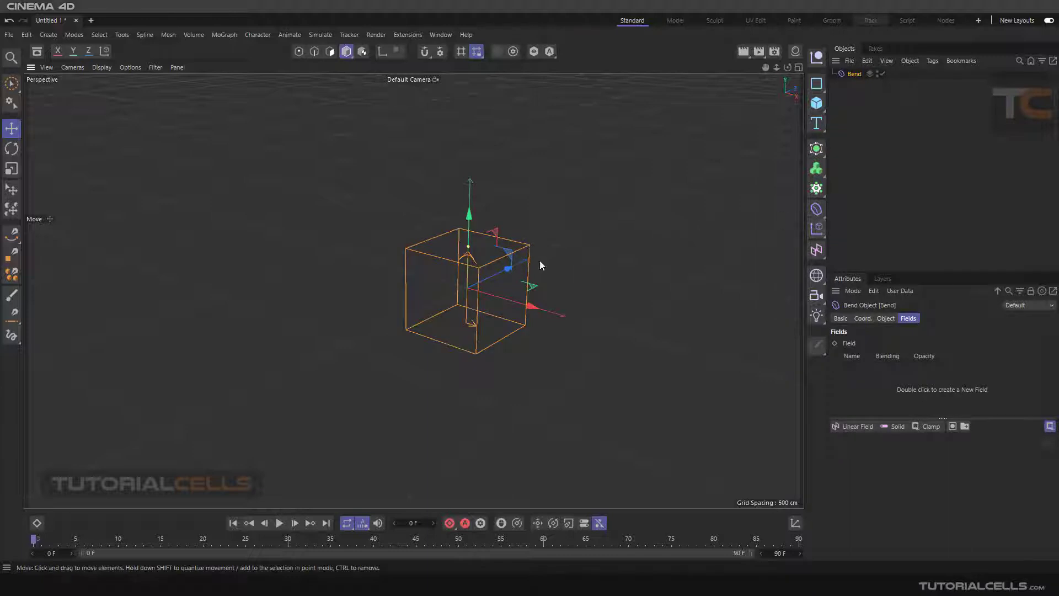
pyautogui.scroll(3, 485, 277)
pyautogui.moveTo(512, 271)
pyautogui.keyDown('alt'); pyautogui.mouseDown()
pyautogui.moveTo(456, 267)
pyautogui.moveTo(494, 265)
pyautogui.mouseUp(); pyautogui.keyUp('alt')
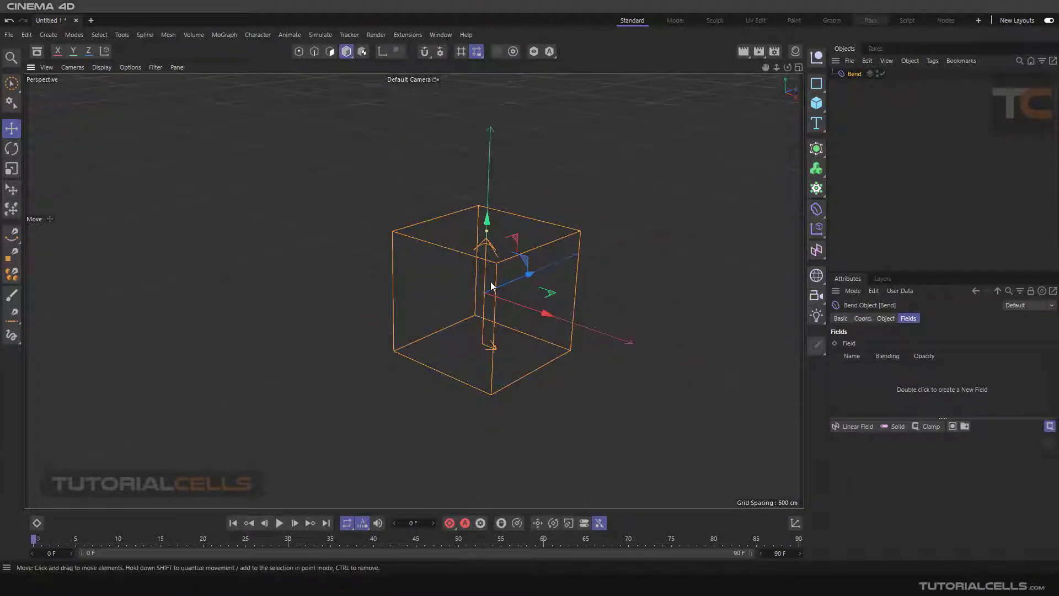
pyautogui.scroll(-2, 508, 307)
pyautogui.scroll(-1, 508, 308)
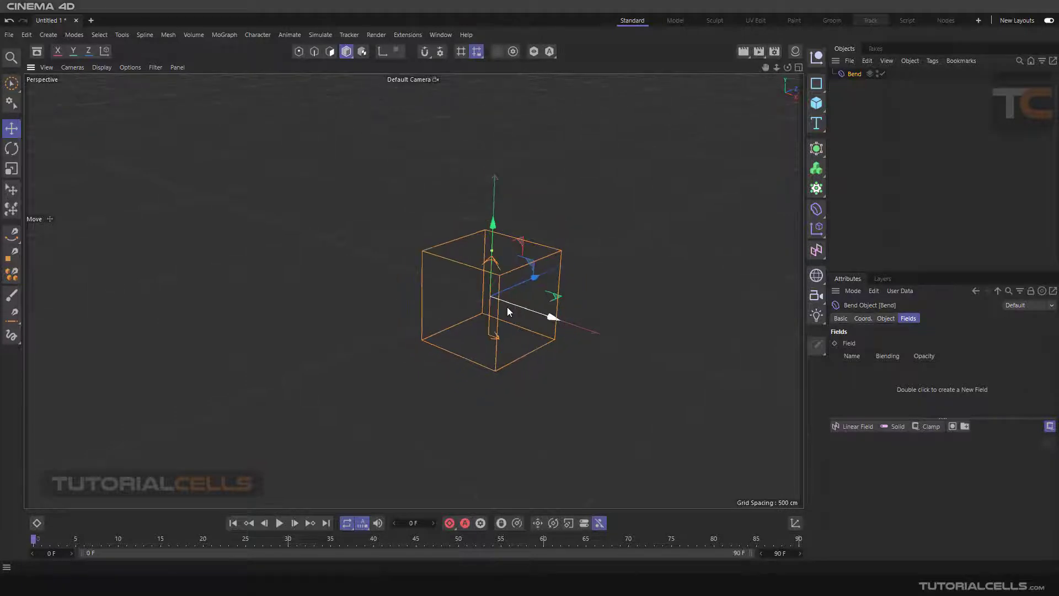
pyautogui.press('Delete')
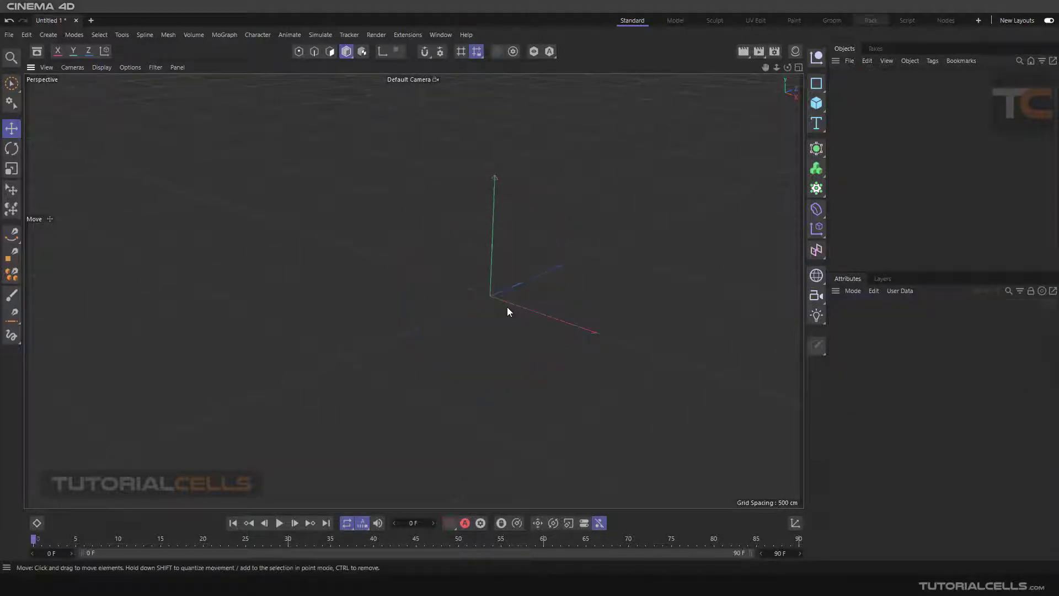
# Add a Tube primitive and resize it to about 508.5 cm high, with 75.6 cm outer and 54.5 cm inner radius
pyautogui.click(818, 105)
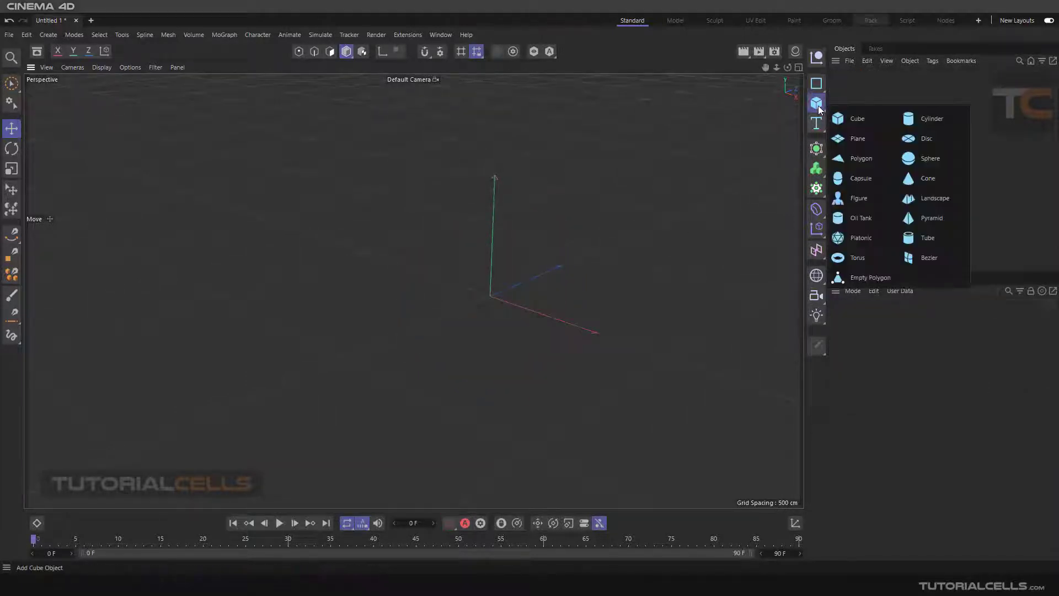
pyautogui.click(915, 237)
pyautogui.moveTo(524, 284); pyautogui.dragTo(531, 210)
pyautogui.moveTo(519, 304); pyautogui.dragTo(508, 300)
# Set the perspective viewport to Gouraud Shading (Lines) and hide its grid
pyautogui.click(97, 67)
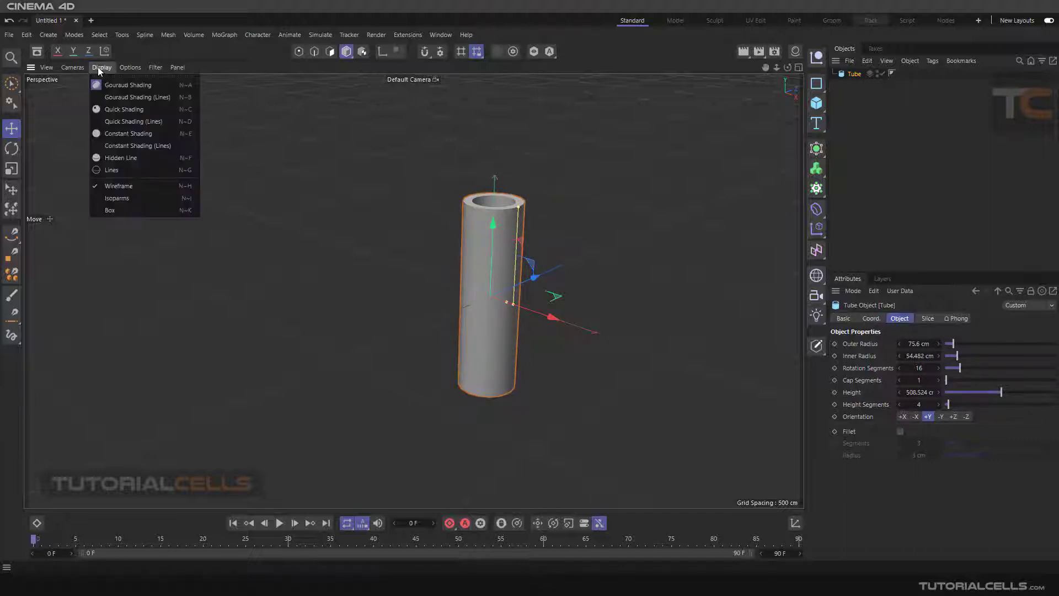
pyautogui.click(115, 98)
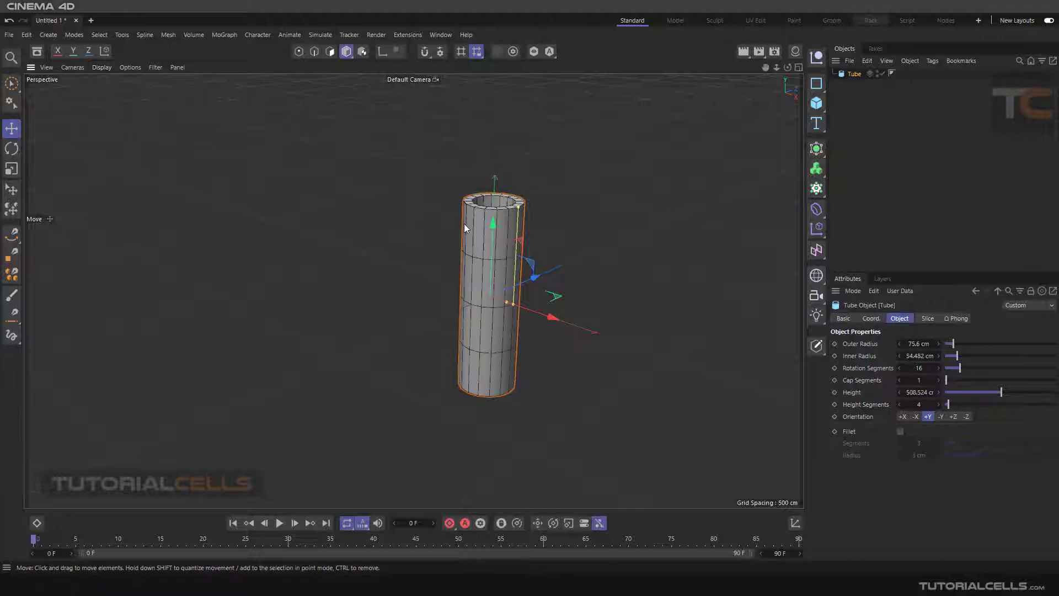
pyautogui.scroll(3, 512, 283)
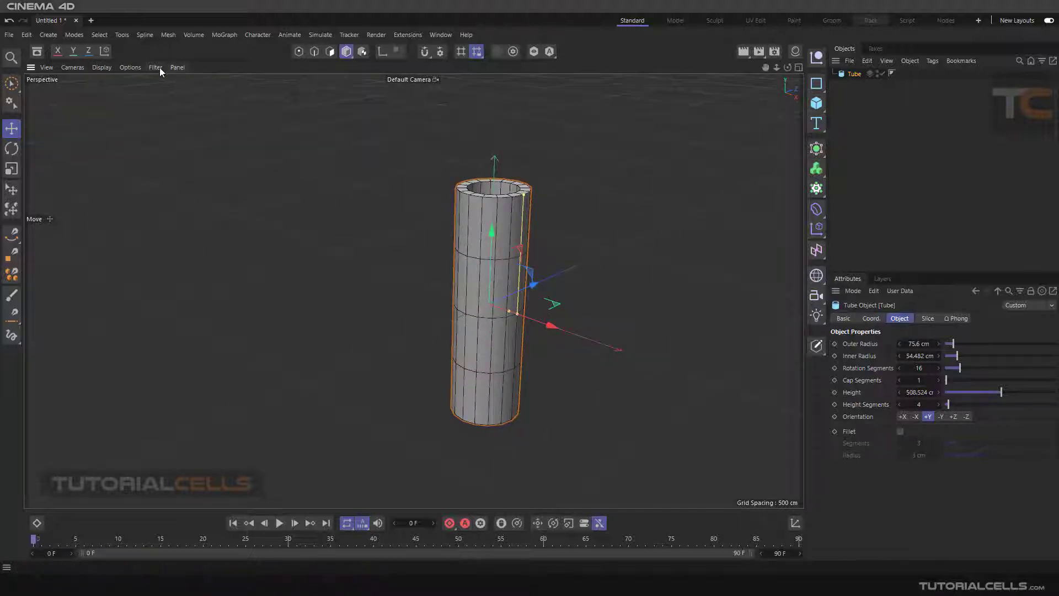
pyautogui.click(156, 67)
pyautogui.click(170, 128)
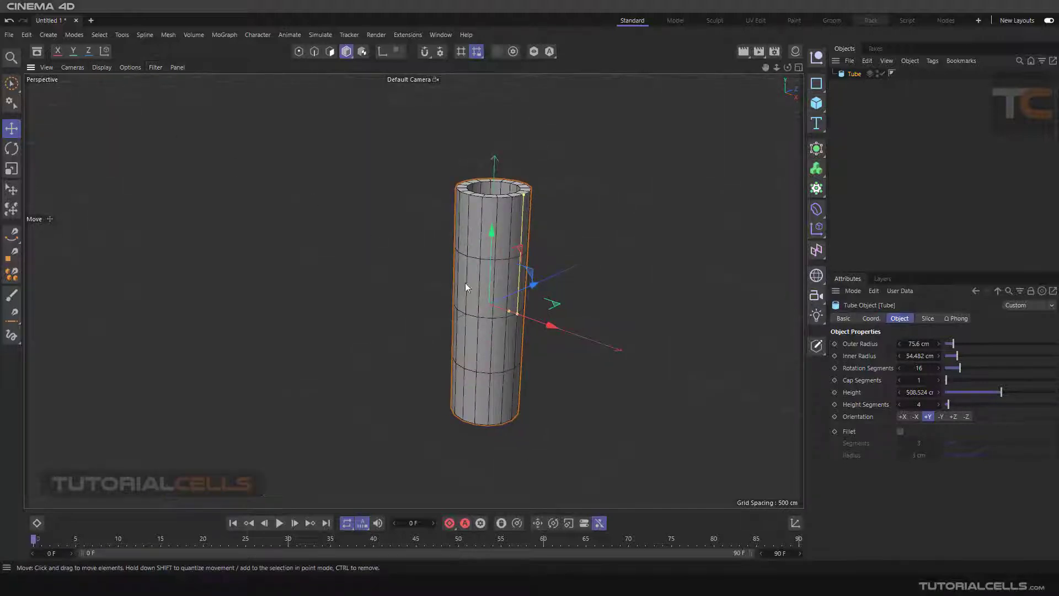
# Move the tube along the negative X axis, well away from the world origin
pyautogui.scroll(-3, 474, 284)
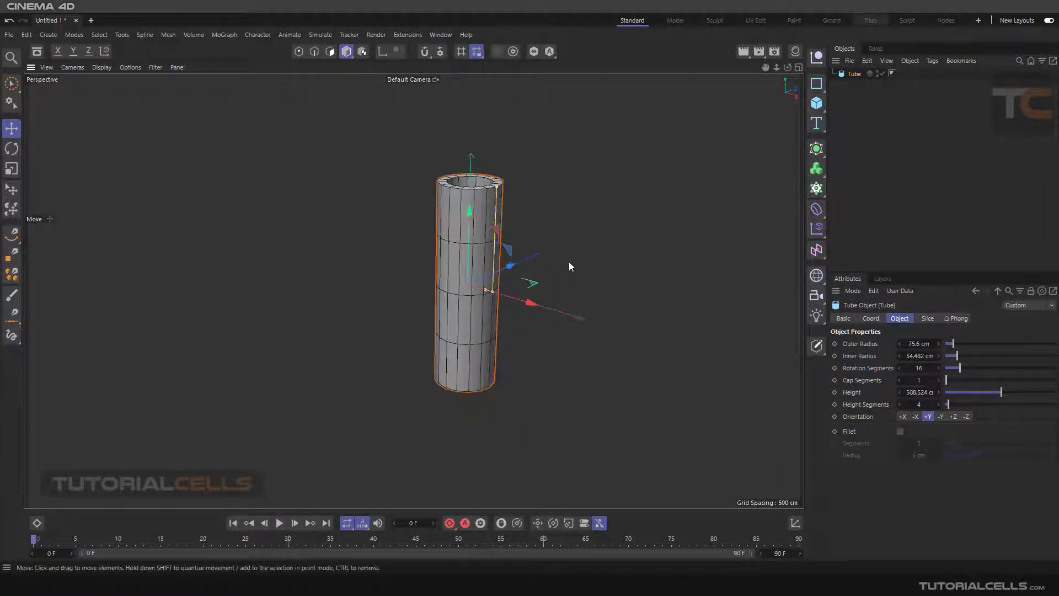
pyautogui.moveTo(530, 303); pyautogui.dragTo(391, 255)
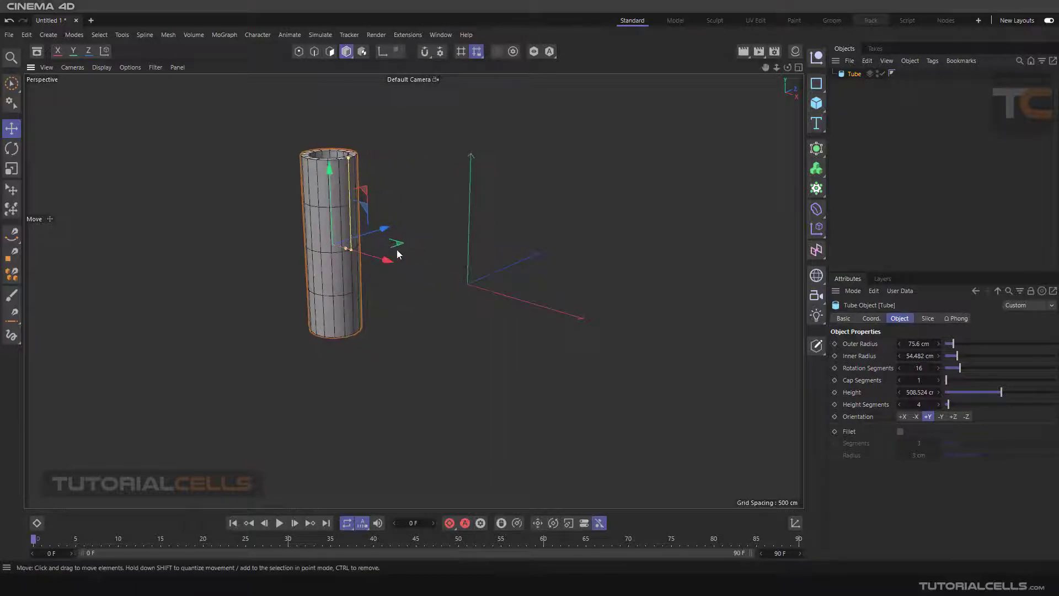
pyautogui.keyDown('alt'); pyautogui.moveTo(428, 247); pyautogui.dragTo(507, 258, button='middle'); pyautogui.keyUp('alt')
# Add a Bend deformer to the scene as a separate object beside the tube
pyautogui.keyDown('alt'); pyautogui.moveTo(471, 258); pyautogui.dragTo(480, 280); pyautogui.keyUp('alt')
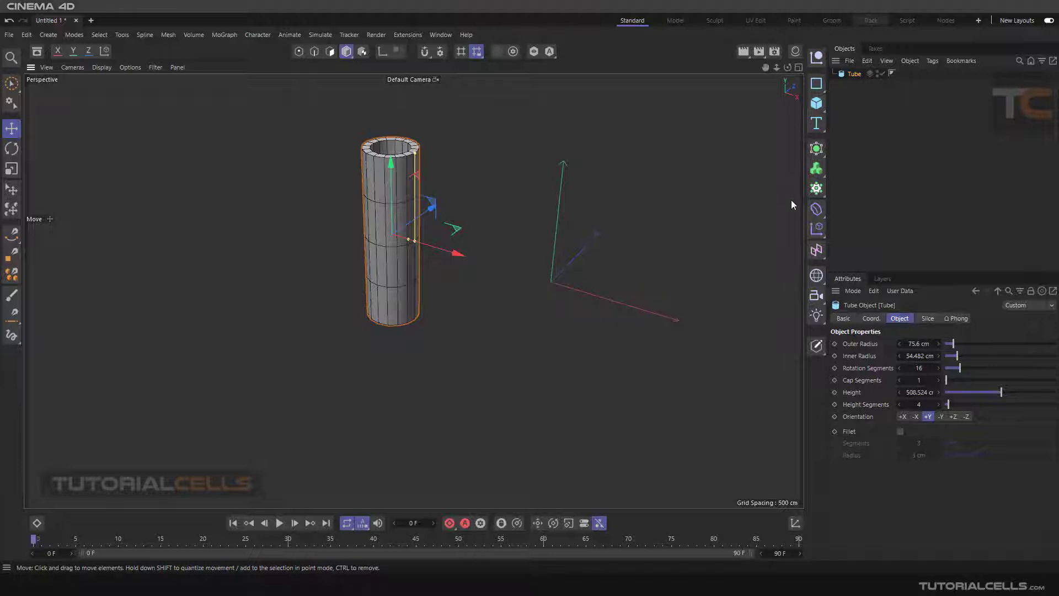
pyautogui.click(816, 210)
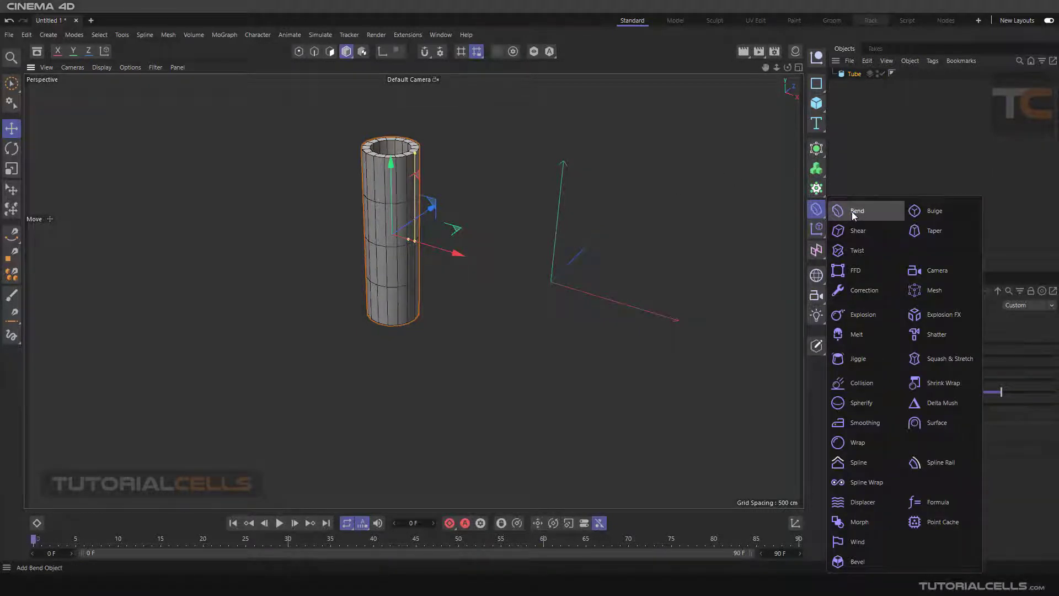
pyautogui.click(852, 211)
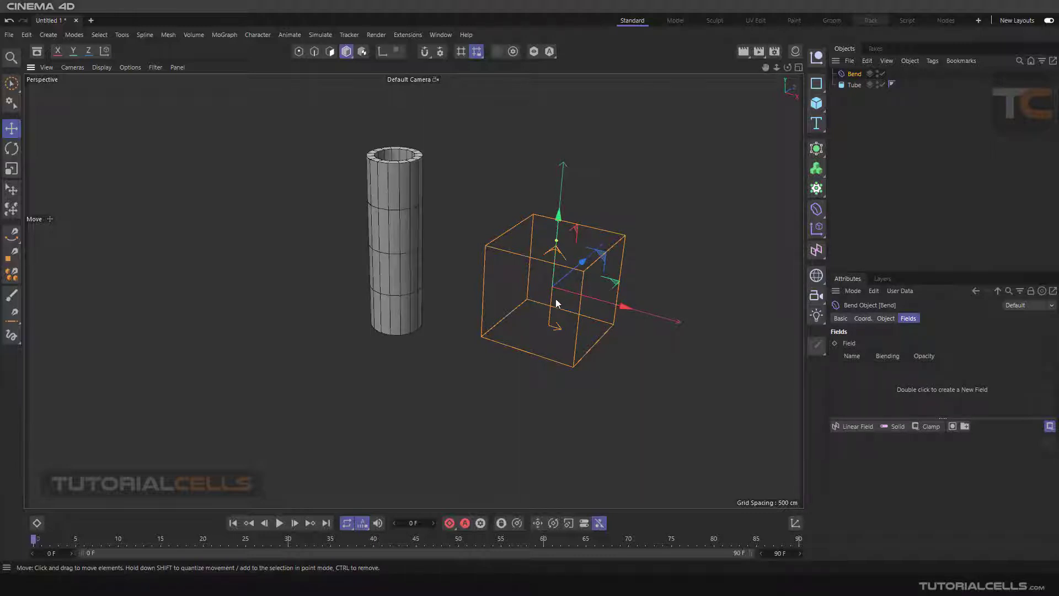
pyautogui.click(816, 148)
pyautogui.click(817, 209)
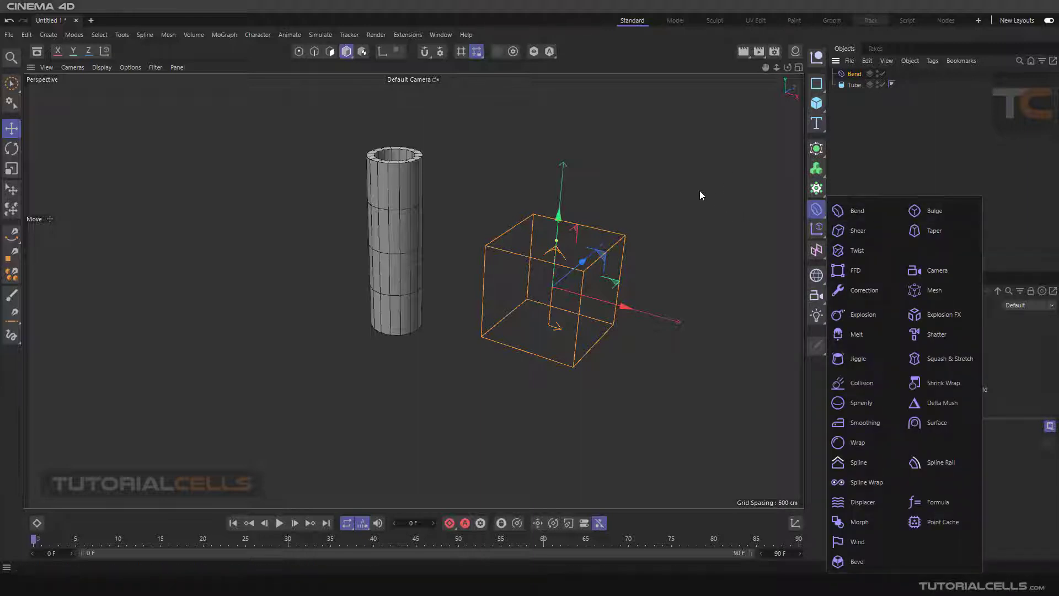
pyautogui.click(663, 163)
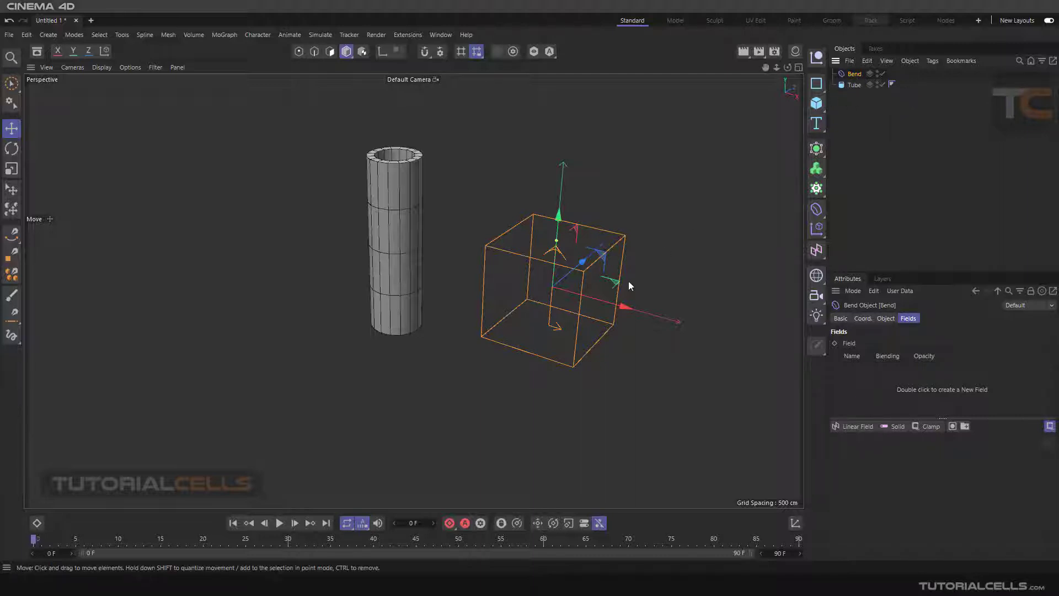
# Move the Bend deformer onto the tube so that its cage surrounds the tube's middle section
pyautogui.moveTo(629, 303); pyautogui.dragTo(457, 255)
pyautogui.moveTo(469, 213)
pyautogui.keyDown('alt'); pyautogui.mouseDown()
pyautogui.moveTo(463, 254)
pyautogui.moveTo(433, 180)
pyautogui.moveTo(455, 307)
pyautogui.moveTo(450, 220)
pyautogui.mouseUp(); pyautogui.keyUp('alt')
pyautogui.moveTo(455, 291); pyautogui.dragTo(413, 238)
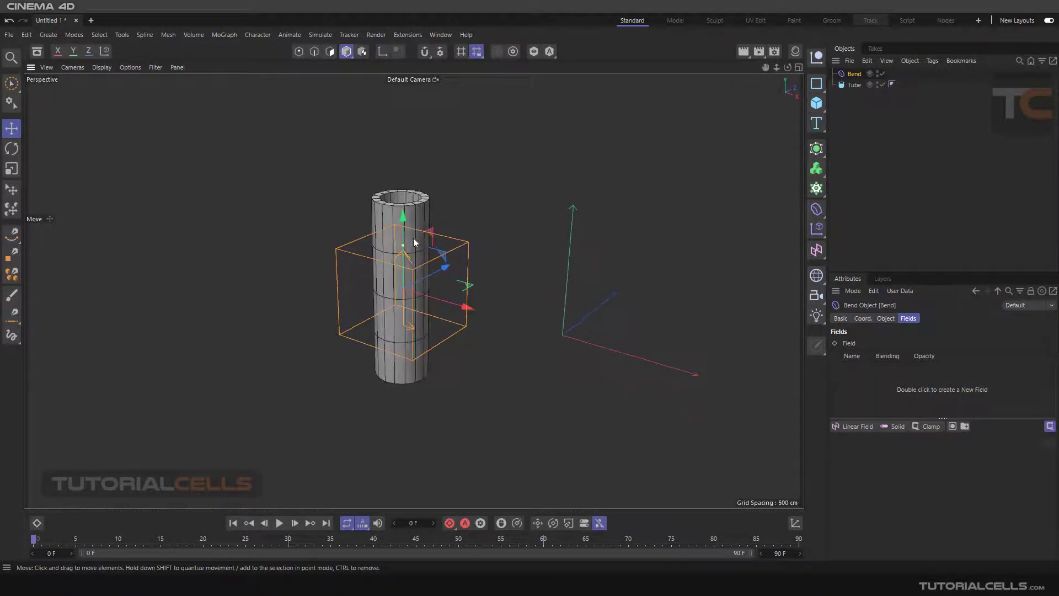
pyautogui.keyDown('alt'); pyautogui.moveTo(480, 269); pyautogui.dragTo(495, 211, button='middle'); pyautogui.keyUp('alt')
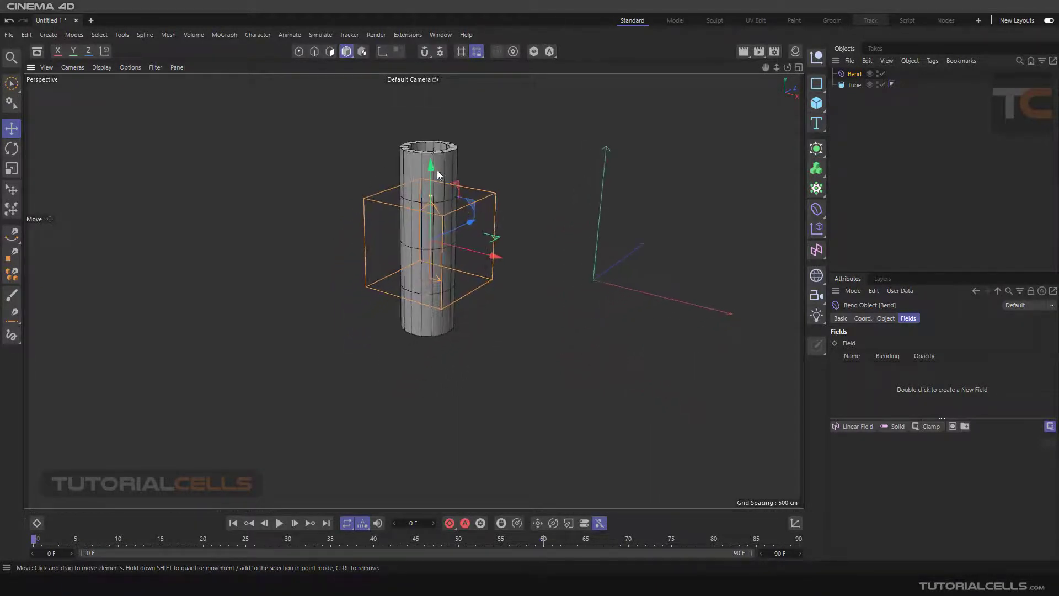
pyautogui.moveTo(434, 170); pyautogui.dragTo(432, 163)
pyautogui.scroll(1, 434, 209)
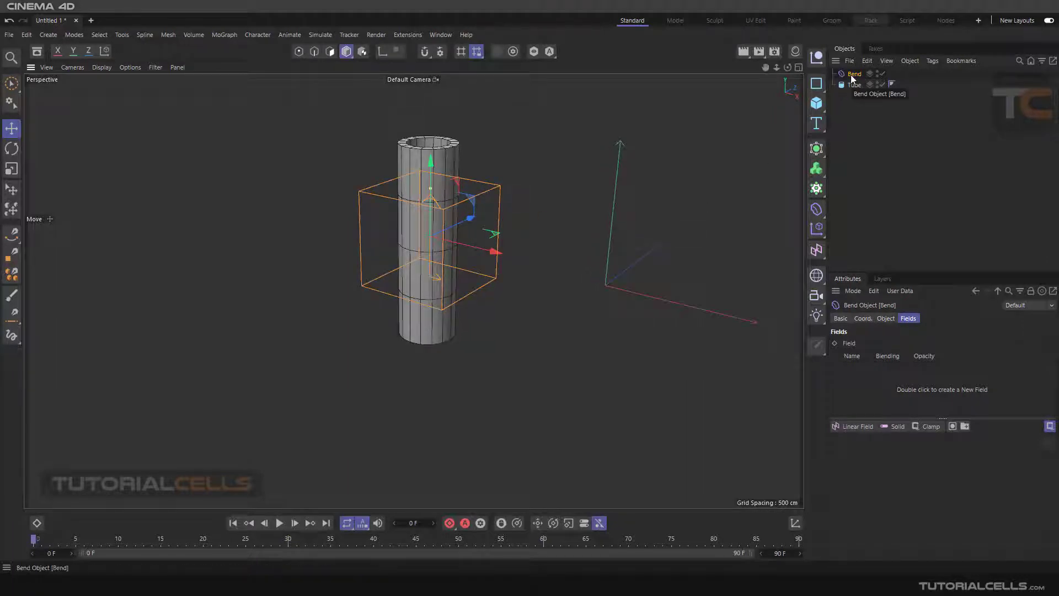
# Make the Bend deformer a child of the Tube and shift the tube slightly along the Y axis
pyautogui.moveTo(851, 74); pyautogui.dragTo(854, 83)
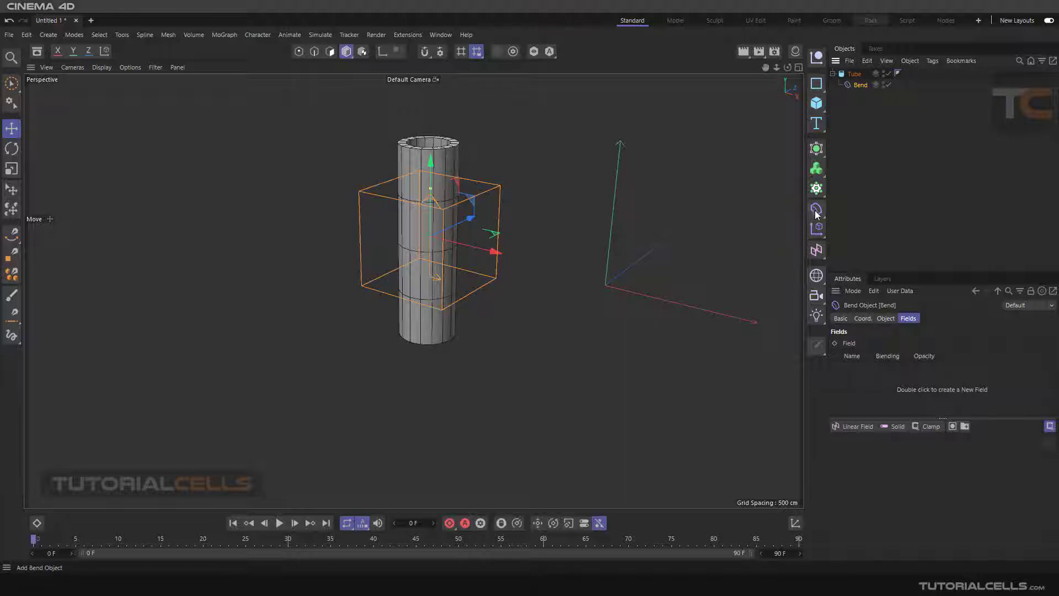
pyautogui.click(851, 73)
pyautogui.moveTo(431, 161)
pyautogui.mouseDown()
pyautogui.moveTo(425, 128)
pyautogui.moveTo(438, 168)
pyautogui.mouseUp()
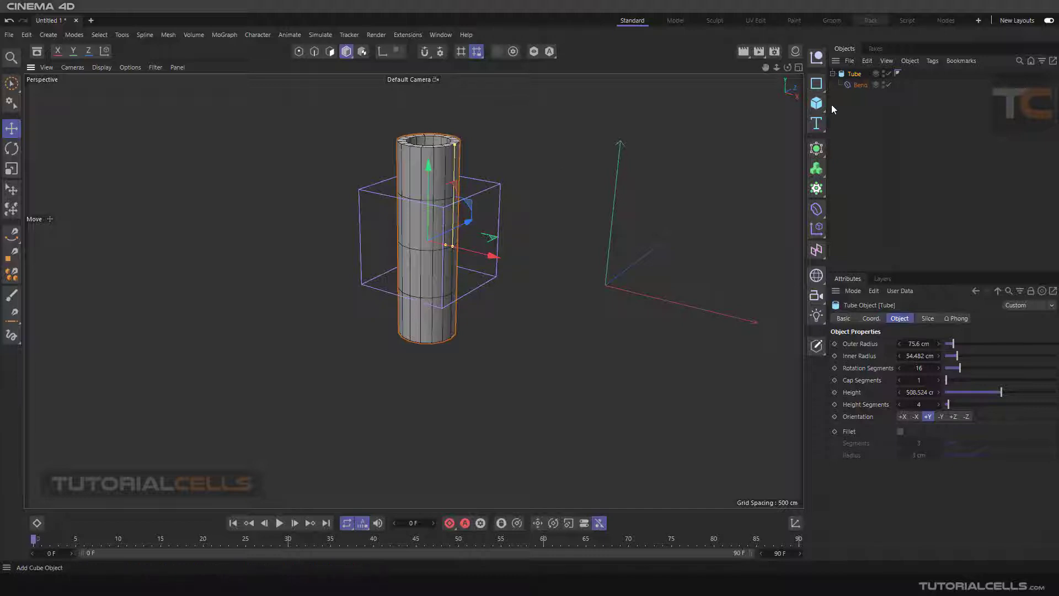
# Set the Bend deformer's size to 272 × 273 × 273 cm in its object properties
pyautogui.click(850, 84)
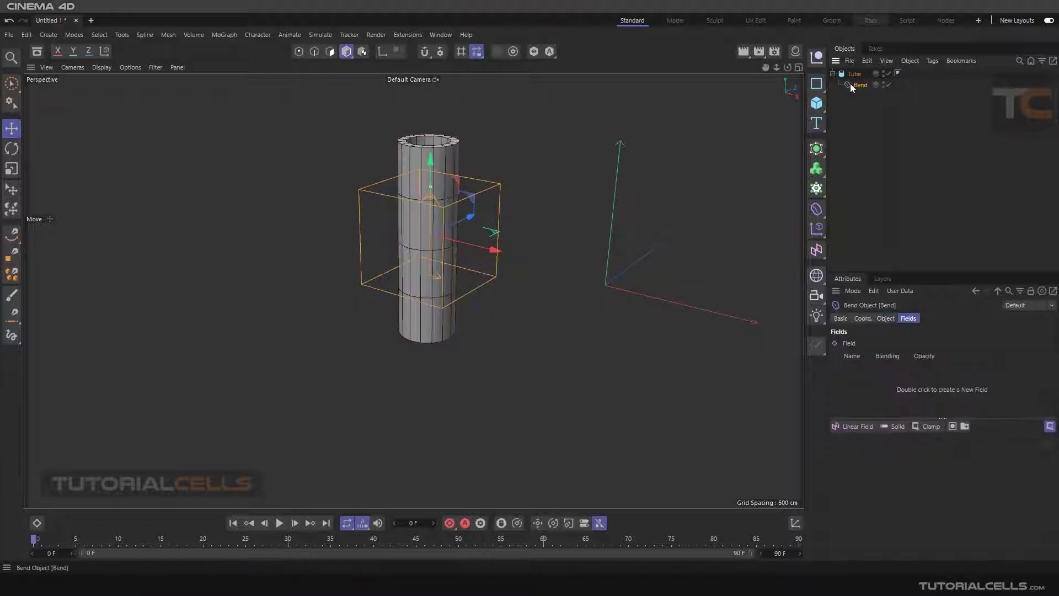
pyautogui.click(885, 319)
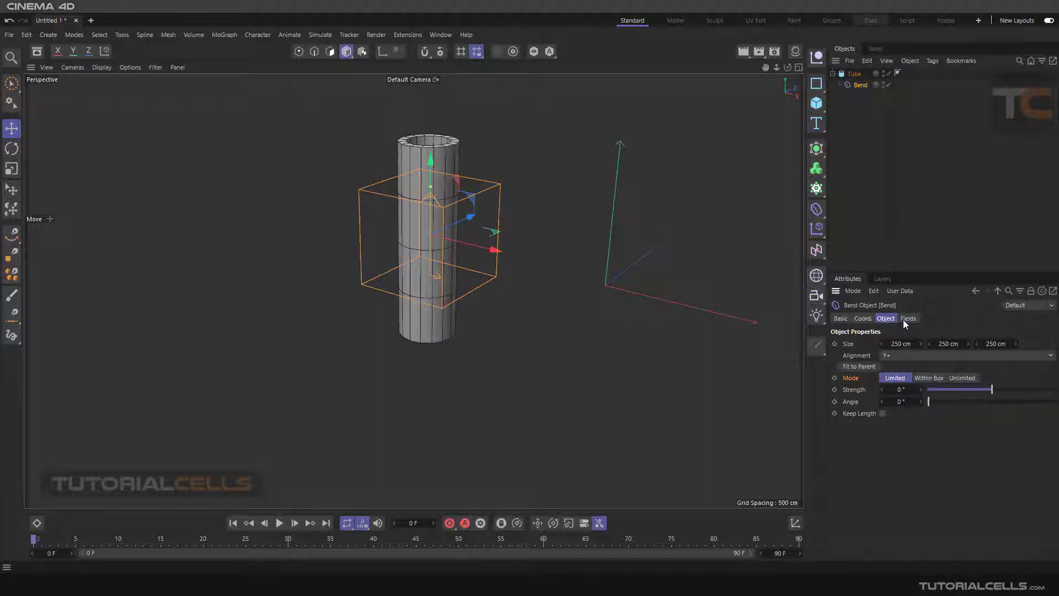
pyautogui.click(908, 319)
pyautogui.click(889, 320)
pyautogui.click(909, 319)
pyautogui.click(890, 318)
pyautogui.moveTo(890, 350); pyautogui.dragTo(1009, 343)
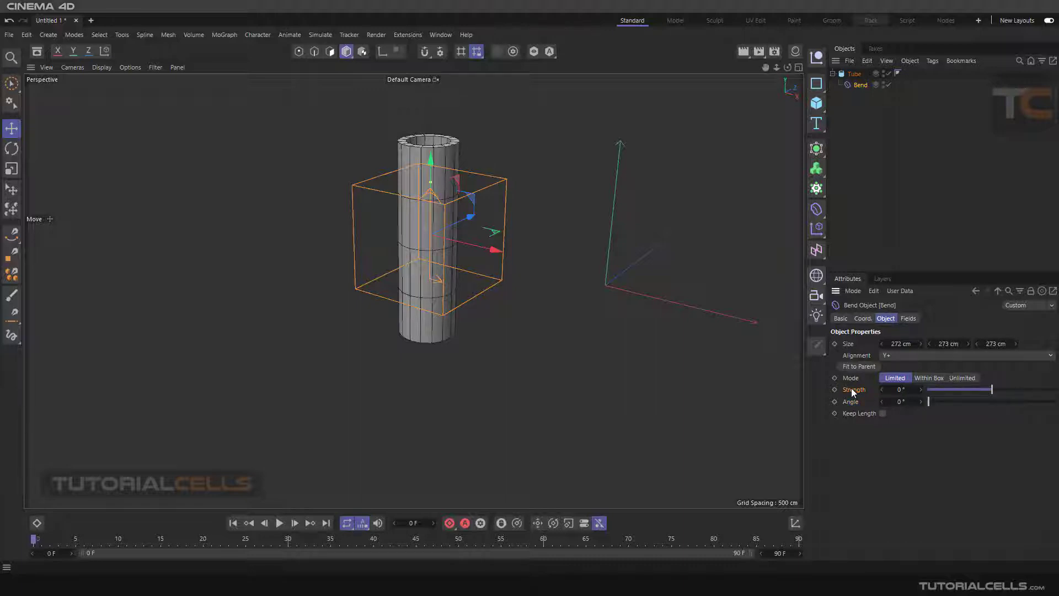
# Set the Bend deformer's strength to 90° and inspect the bent tube up close
pyautogui.moveTo(992, 385); pyautogui.dragTo(1009, 386)
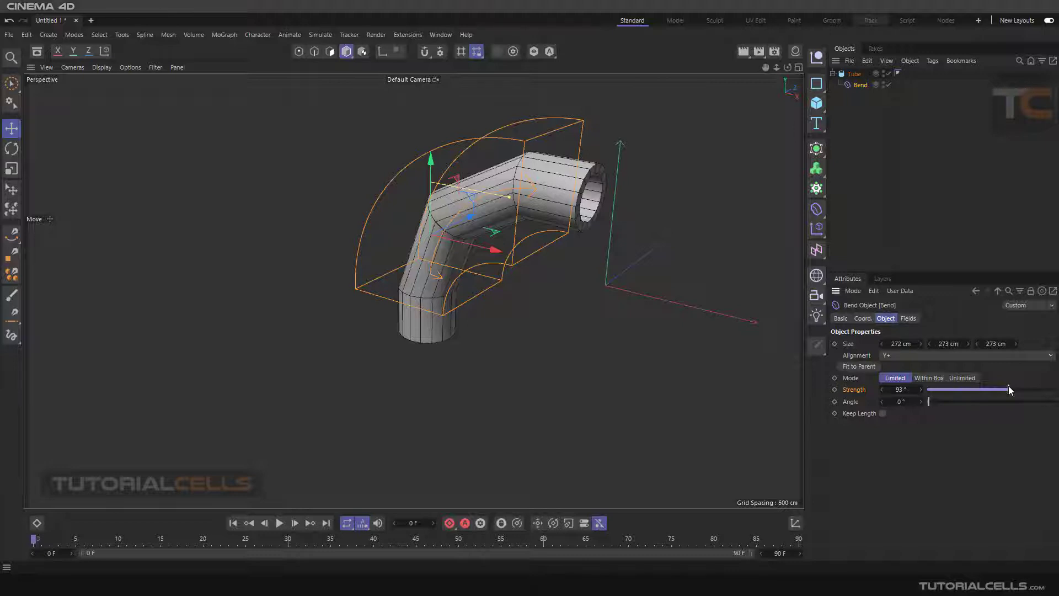
pyautogui.moveTo(1009, 386)
pyautogui.mouseDown()
pyautogui.moveTo(974, 386)
pyautogui.moveTo(1008, 386)
pyautogui.mouseUp()
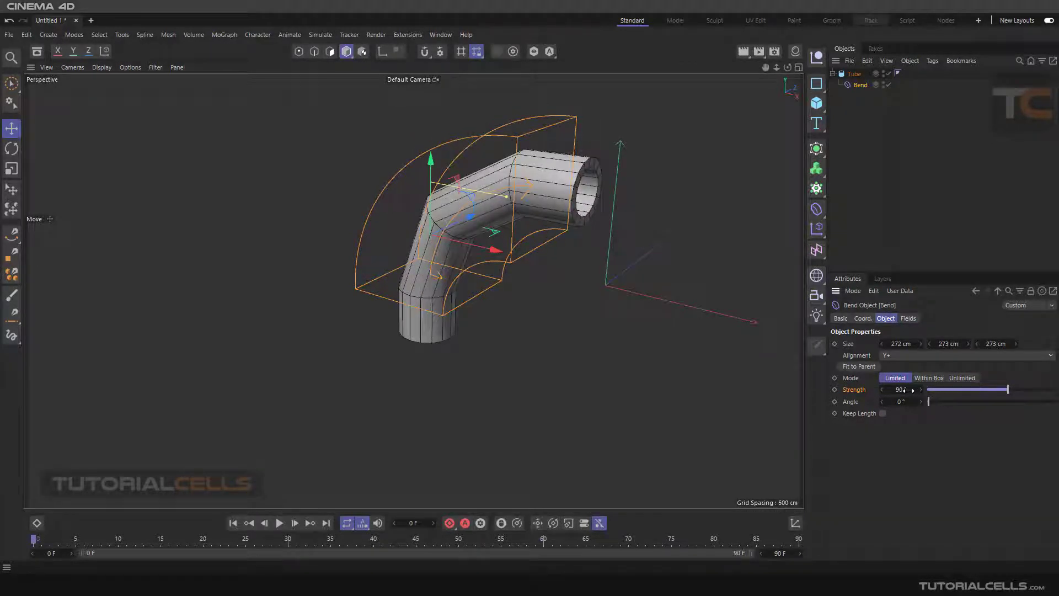
pyautogui.scroll(5, 449, 231)
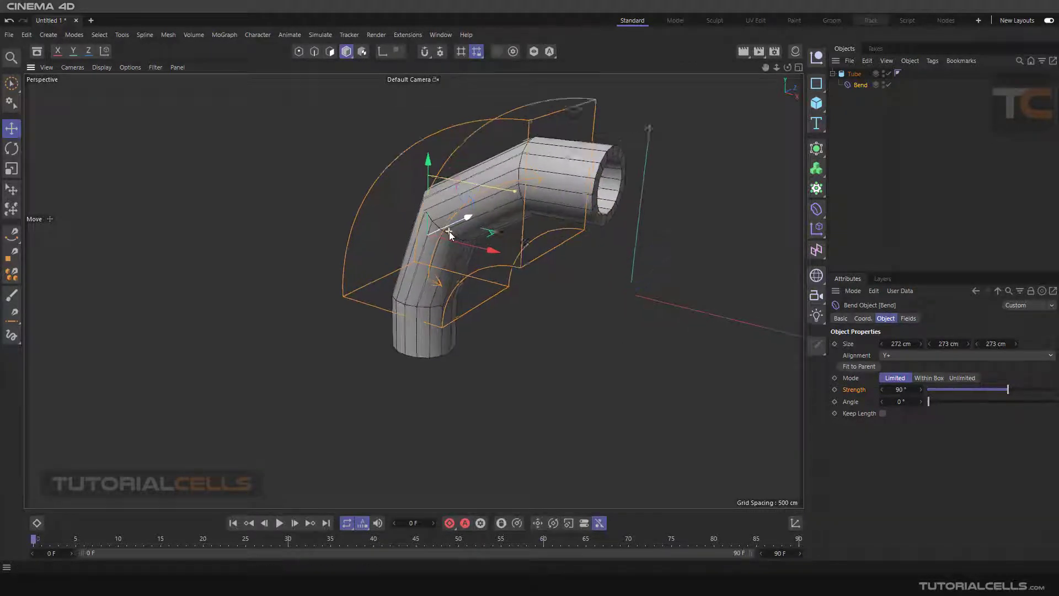
pyautogui.scroll(-1, 506, 223)
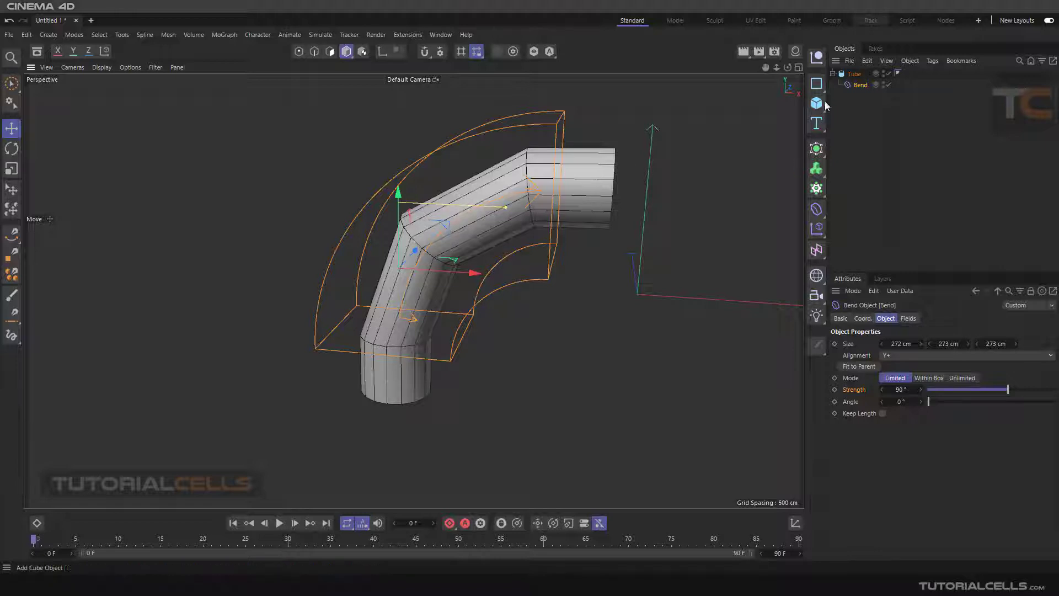
# Increase the tube's height segments to 42 to smooth its curve
pyautogui.click(855, 74)
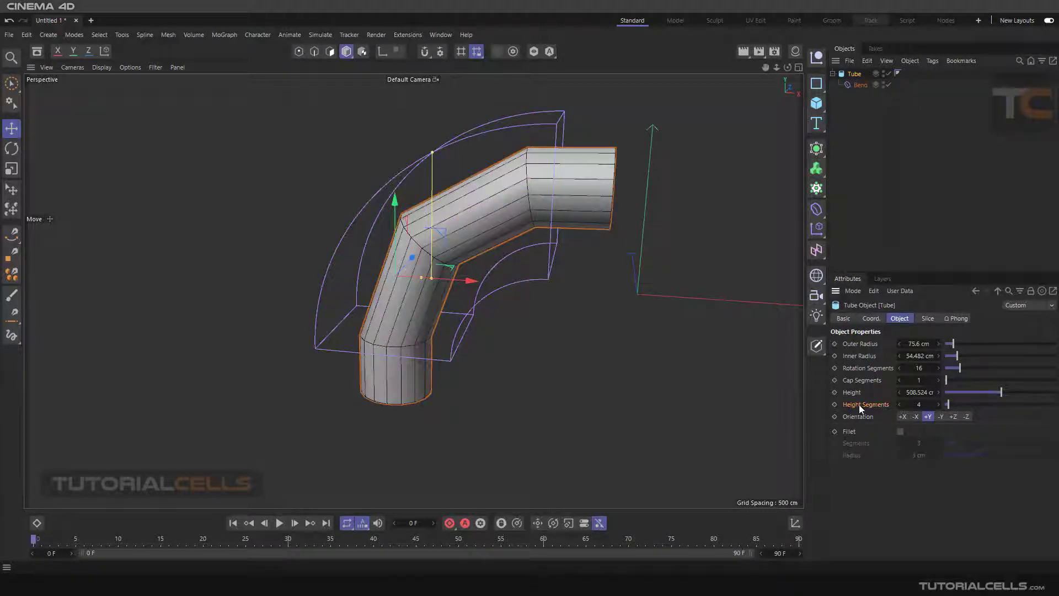
pyautogui.moveTo(947, 404); pyautogui.dragTo(982, 404)
pyautogui.moveTo(988, 403); pyautogui.dragTo(991, 404)
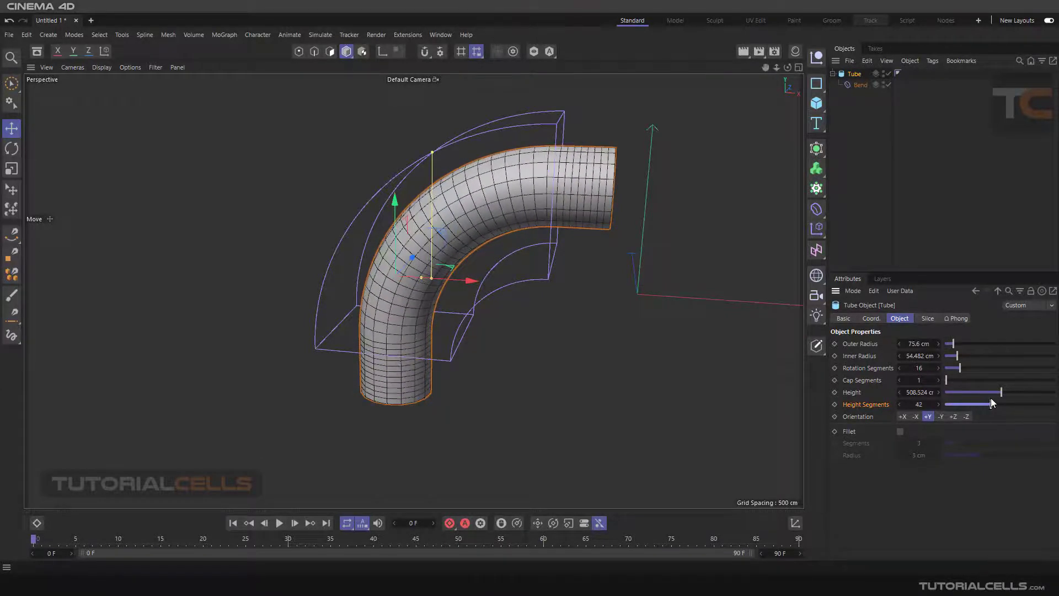
pyautogui.moveTo(562, 259)
pyautogui.keyDown('alt'); pyautogui.mouseDown()
pyautogui.moveTo(485, 219)
pyautogui.moveTo(565, 250)
pyautogui.mouseUp(); pyautogui.keyUp('alt')
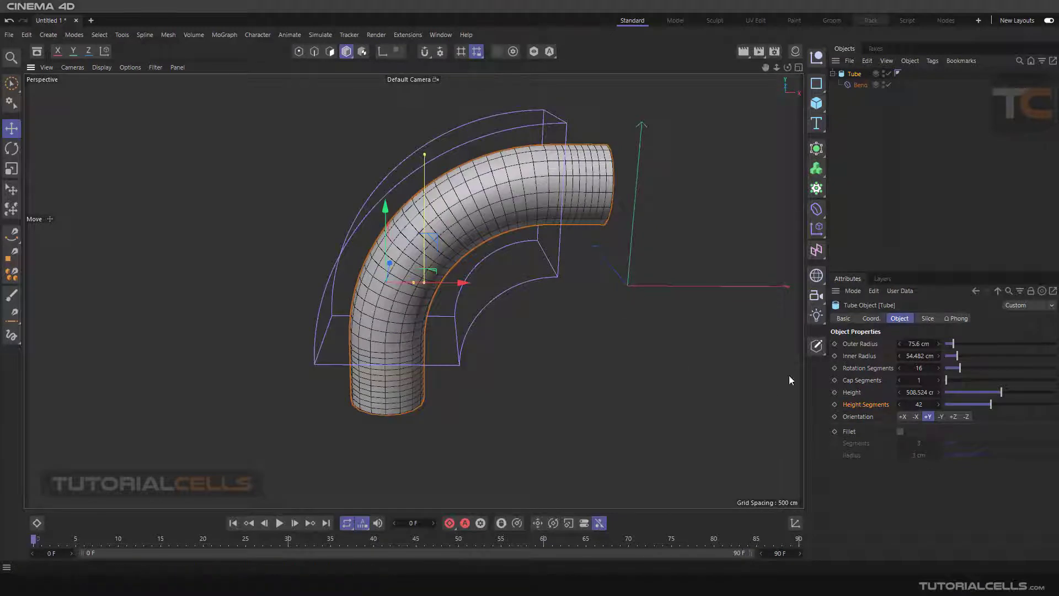
# Set the Bend deformer's strength to 96°
pyautogui.click(861, 86)
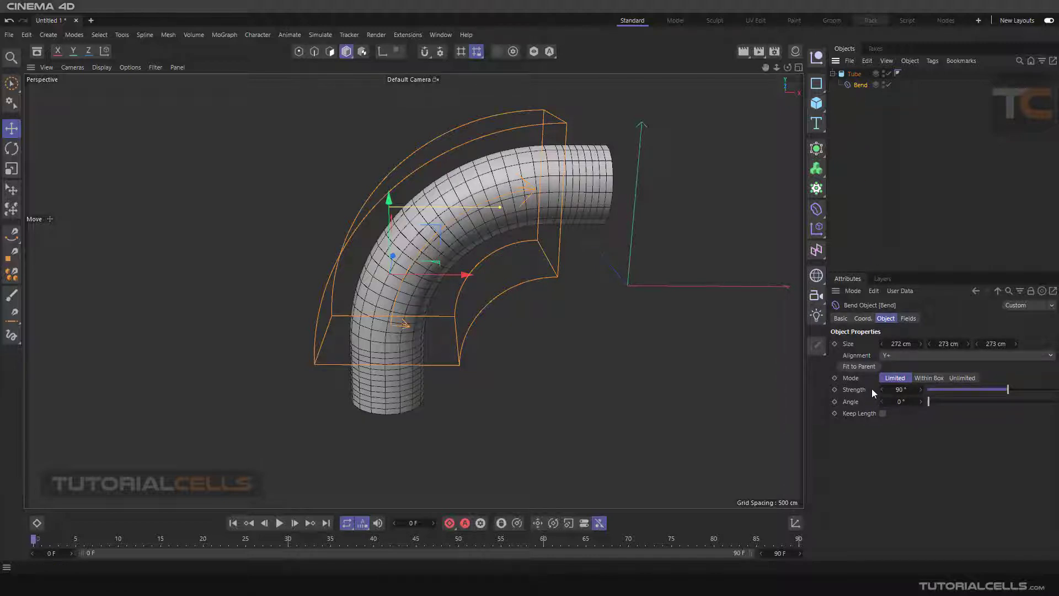
pyautogui.keyDown('alt'); pyautogui.moveTo(575, 235); pyautogui.dragTo(544, 228); pyautogui.keyUp('alt')
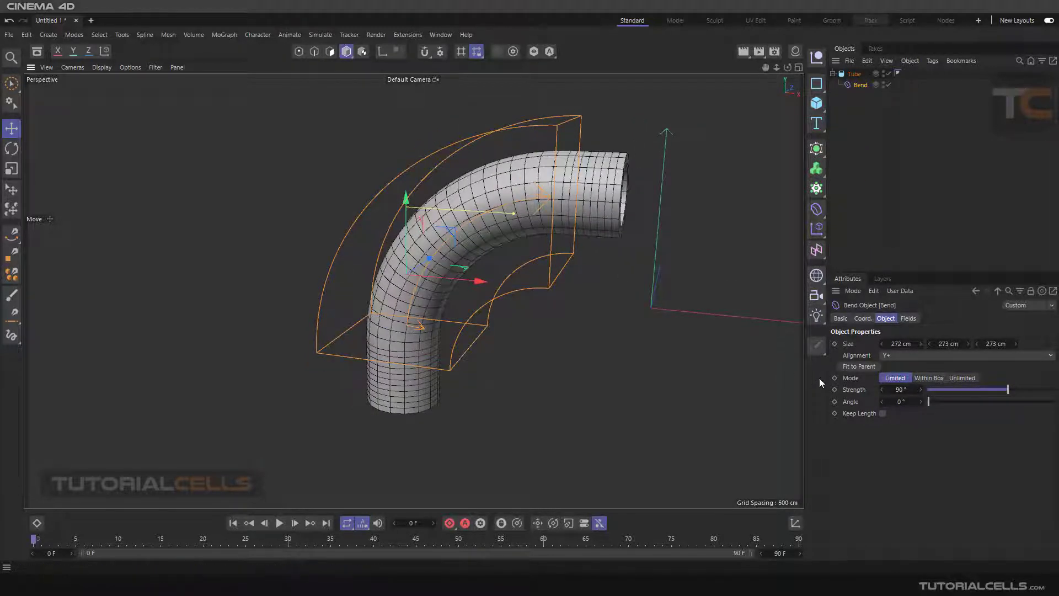
pyautogui.click(851, 389)
pyautogui.moveTo(1010, 390)
pyautogui.mouseDown()
pyautogui.moveTo(978, 386)
pyautogui.moveTo(1009, 389)
pyautogui.mouseUp()
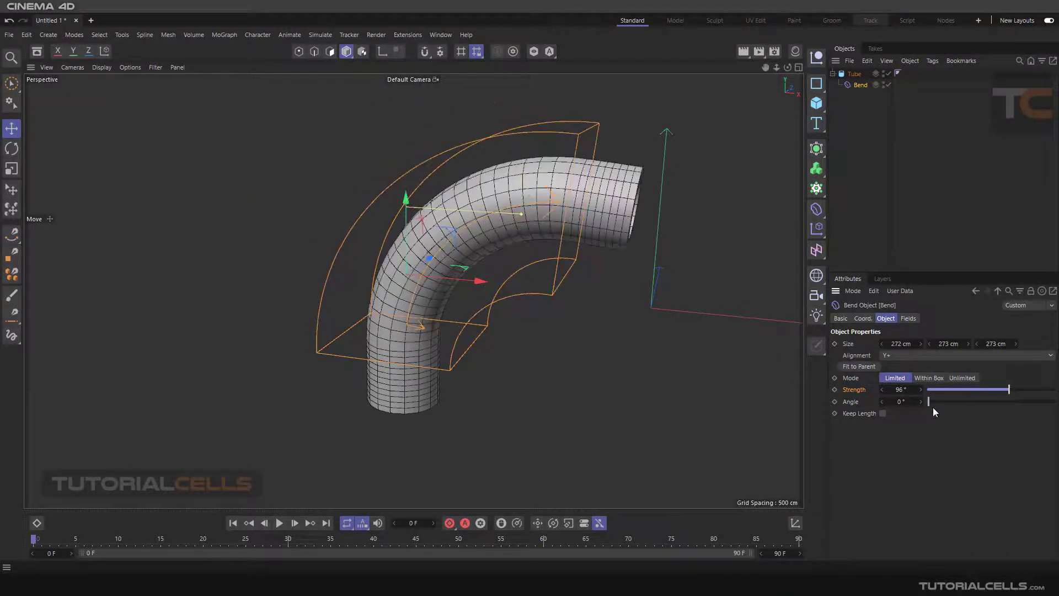
# Try the Bend deformer's angle setting and its strength handle in the viewport, then undo the change
pyautogui.moveTo(929, 403); pyautogui.dragTo(865, 398)
pyautogui.keyDown('alt'); pyautogui.moveTo(531, 232); pyautogui.dragTo(492, 240); pyautogui.keyUp('alt')
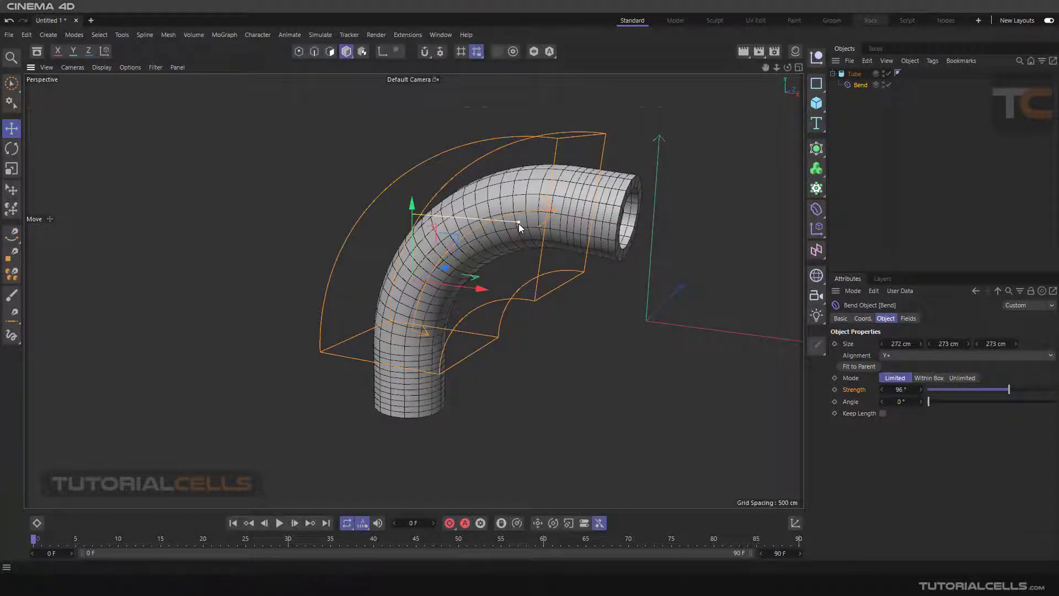
pyautogui.moveTo(519, 223); pyautogui.dragTo(449, 229)
pyautogui.hotkey('ctrl', 'z')
pyautogui.keyDown('alt'); pyautogui.moveTo(602, 245); pyautogui.dragTo(564, 237); pyautogui.keyUp('alt')
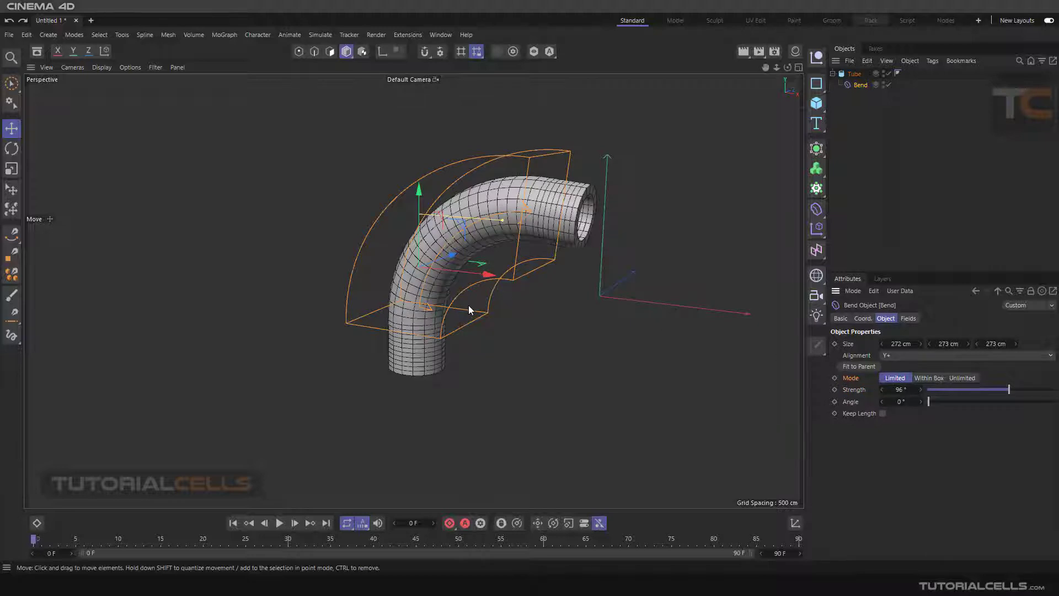
pyautogui.keyDown('alt'); pyautogui.moveTo(469, 306); pyautogui.dragTo(472, 327); pyautogui.keyUp('alt')
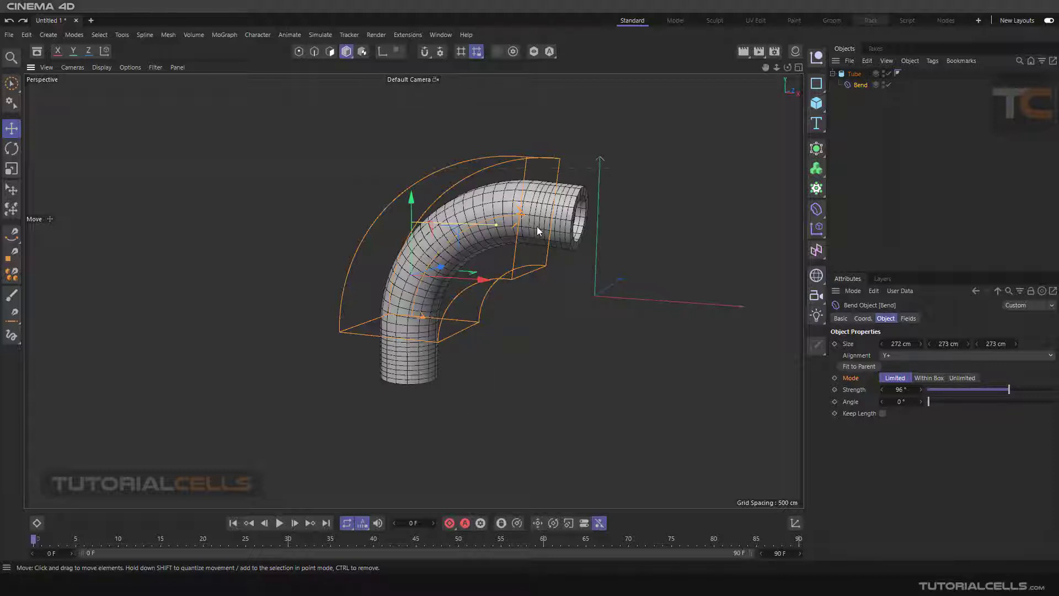
# Switch the Bend deformer's mode to Within Box and straighten the tube by resetting the strength to 0°
pyautogui.click(930, 378)
pyautogui.keyDown('alt'); pyautogui.moveTo(451, 233); pyautogui.dragTo(396, 216); pyautogui.keyUp('alt')
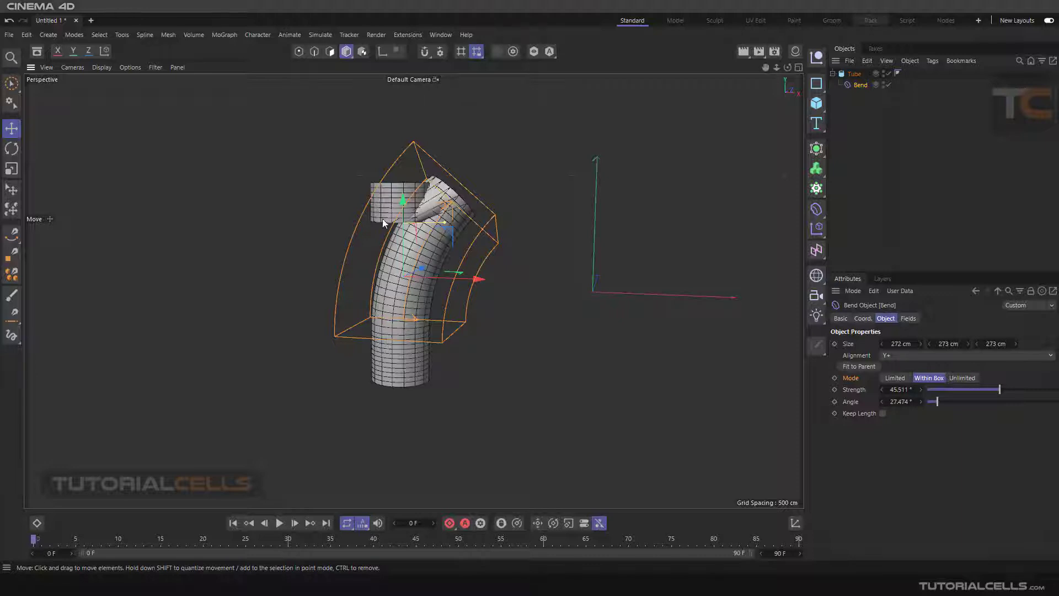
pyautogui.doubleClick(901, 389)
pyautogui.write('0')
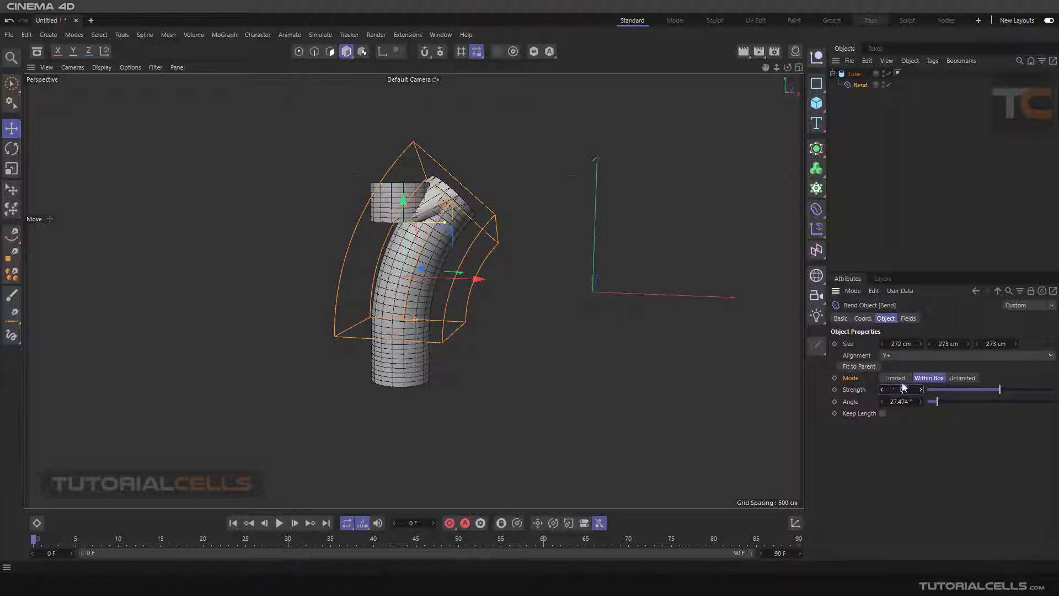
pyautogui.press('Return')
pyautogui.scroll(2, 394, 204)
pyautogui.keyDown('alt'); pyautogui.moveTo(360, 185); pyautogui.dragTo(322, 206); pyautogui.keyUp('alt')
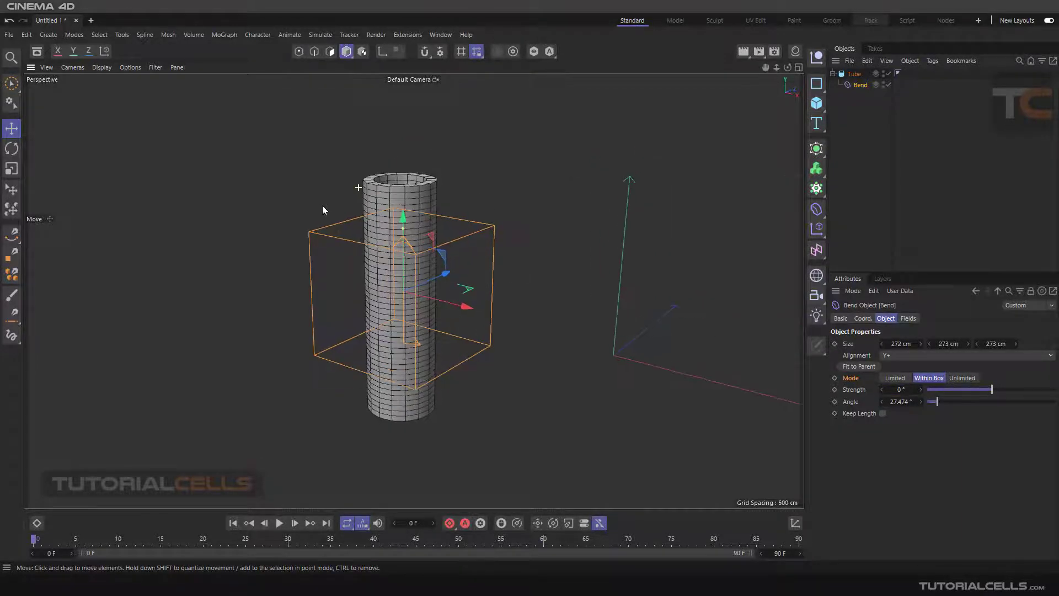
pyautogui.keyDown('alt'); pyautogui.moveTo(442, 267); pyautogui.dragTo(444, 230); pyautogui.keyUp('alt')
pyautogui.keyDown('alt'); pyautogui.moveTo(445, 230); pyautogui.dragTo(445, 229, button='middle'); pyautogui.keyUp('alt')
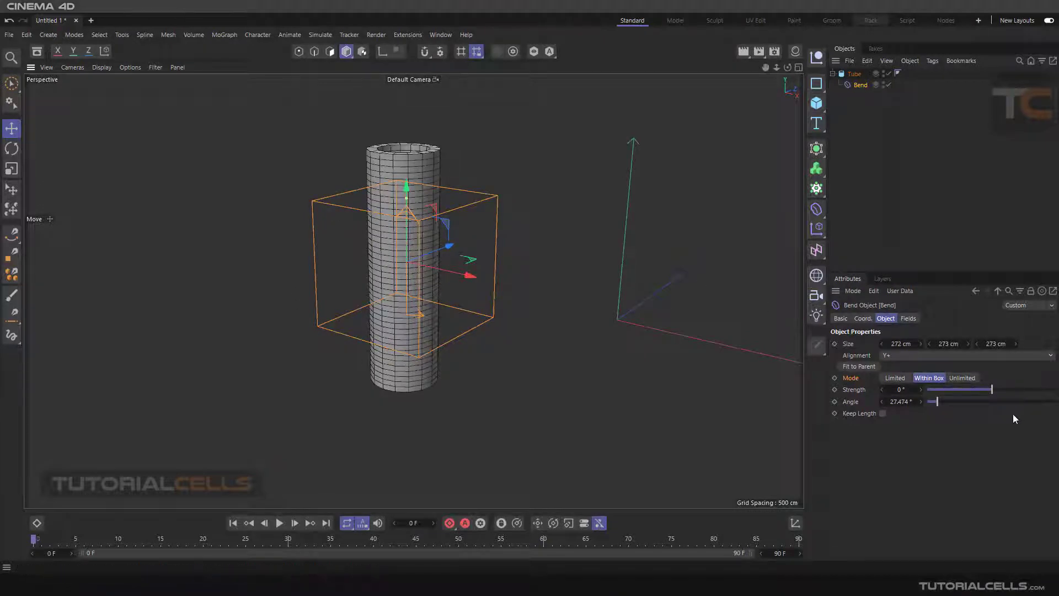
# Set the Bend deformer's strength to 71° and its angle to 0°
pyautogui.moveTo(995, 392); pyautogui.dragTo(996, 389)
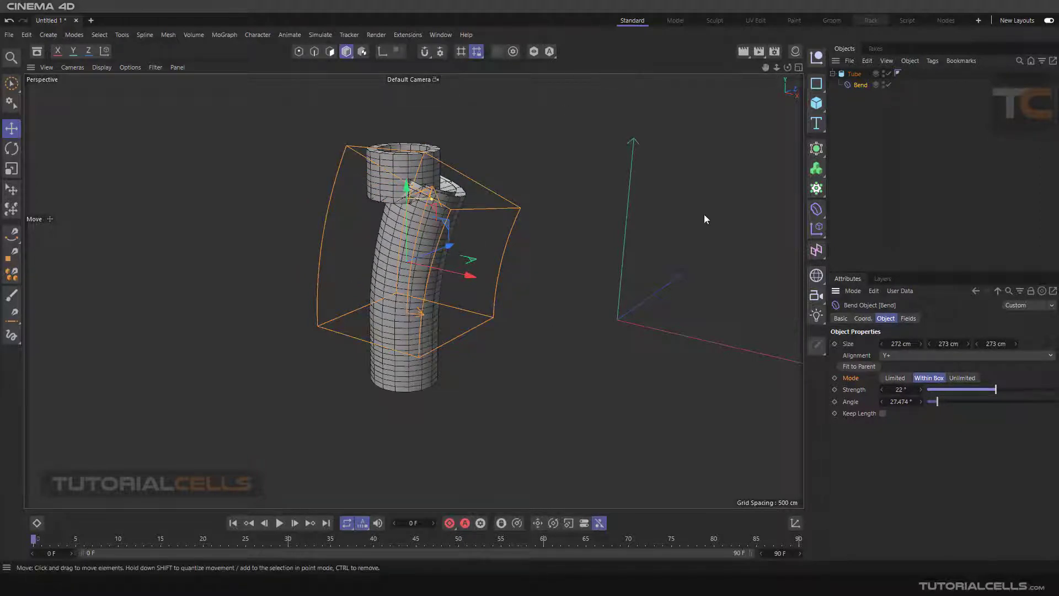
pyautogui.moveTo(991, 389); pyautogui.dragTo(1004, 390)
pyautogui.doubleClick(900, 402)
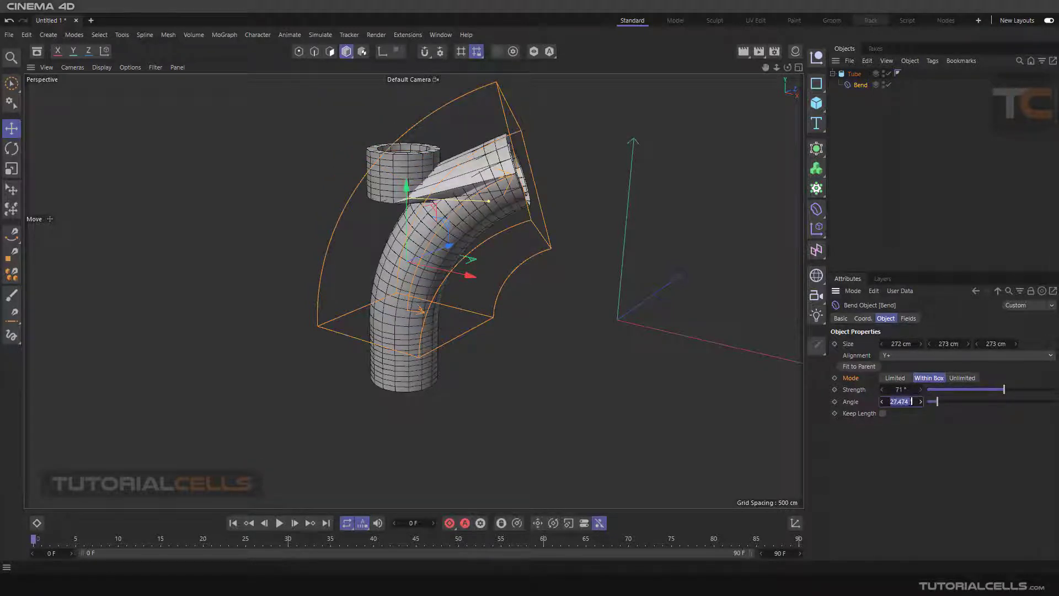
pyautogui.write('0')
pyautogui.press('Return')
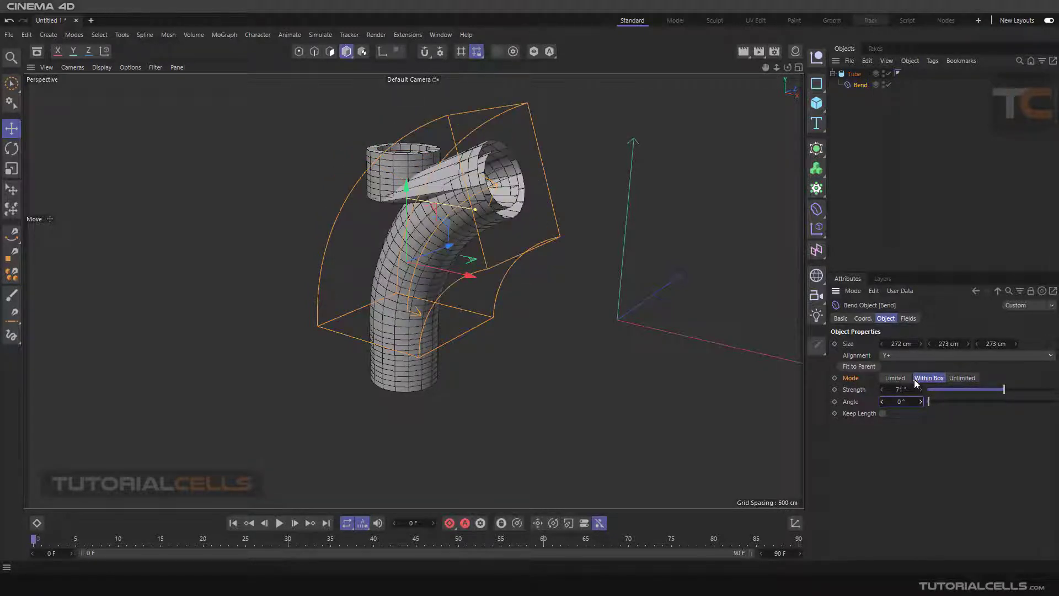
# Switch the Bend deformer's mode to Limited and move the deformer vertically up along the tube
pyautogui.click(893, 379)
pyautogui.scroll(-3, 629, 217)
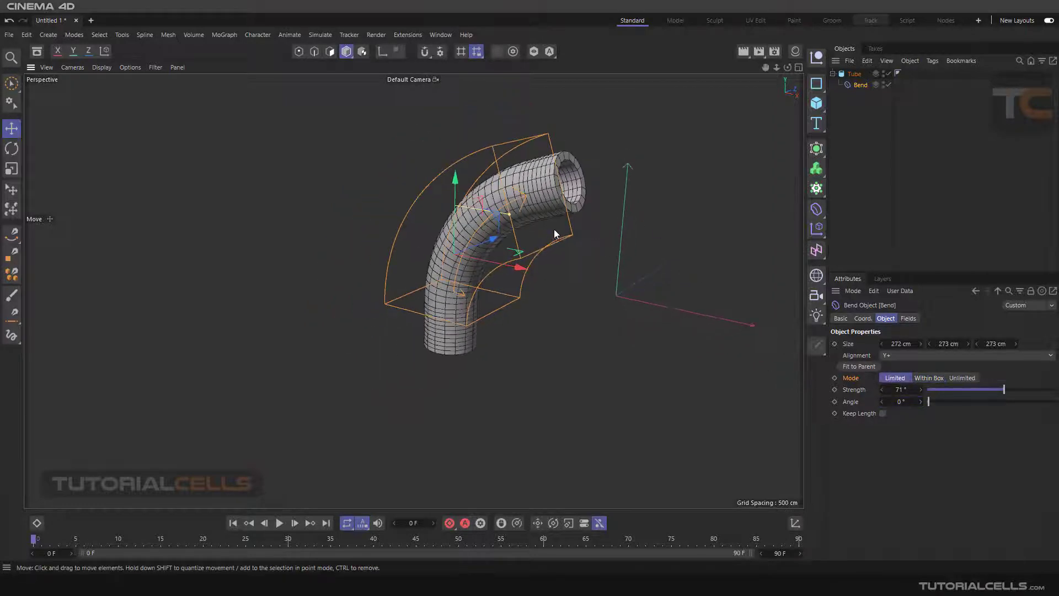
pyautogui.keyDown('alt'); pyautogui.moveTo(554, 230); pyautogui.dragTo(585, 220); pyautogui.keyUp('alt')
pyautogui.keyDown('alt'); pyautogui.moveTo(584, 219); pyautogui.dragTo(548, 237, button='middle'); pyautogui.keyUp('alt')
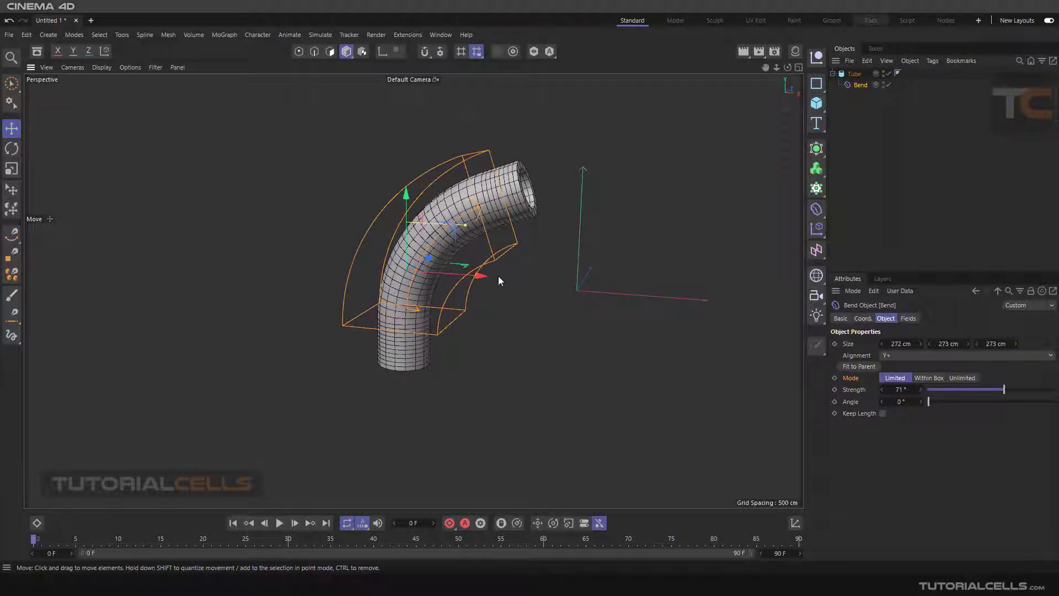
pyautogui.moveTo(406, 207); pyautogui.dragTo(449, 144)
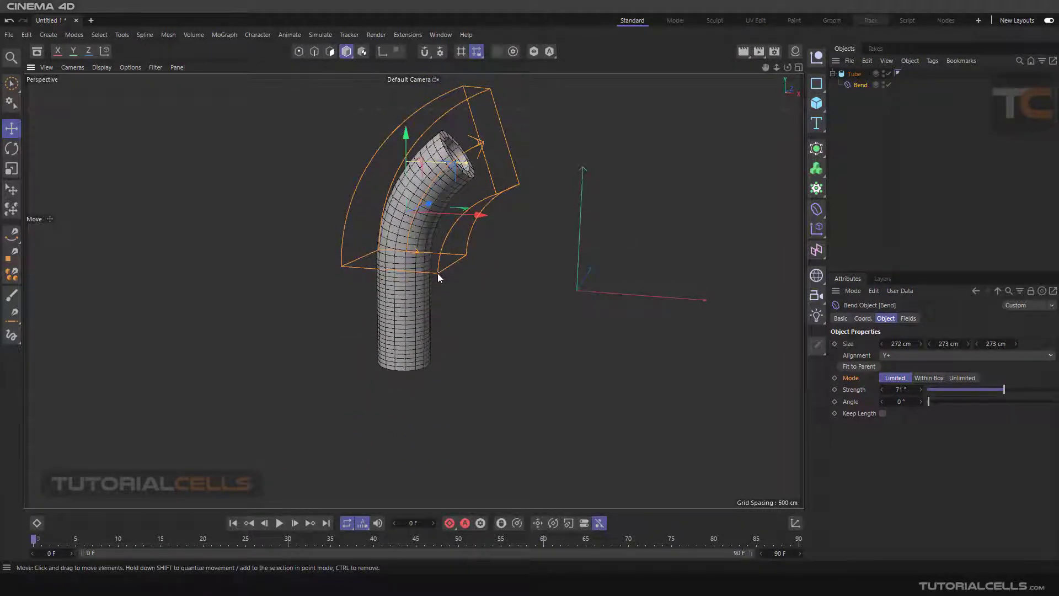
# Switch the Bend deformer's mode to Unlimited and move the deformer back down along the tube
pyautogui.click(963, 379)
pyautogui.keyDown('alt'); pyautogui.moveTo(468, 252); pyautogui.dragTo(463, 256); pyautogui.keyUp('alt')
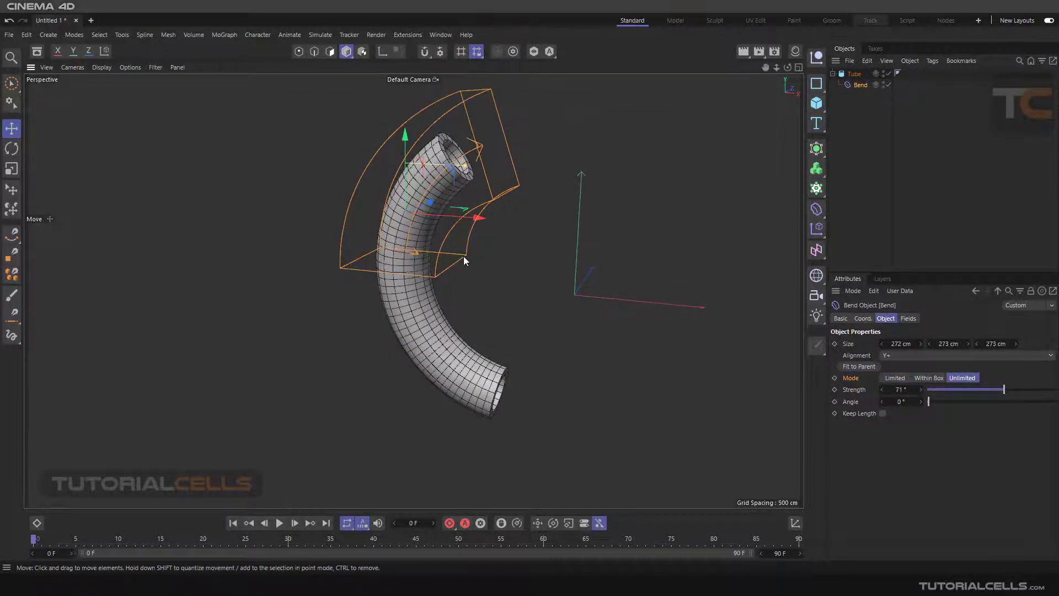
pyautogui.moveTo(400, 143); pyautogui.dragTo(432, 203)
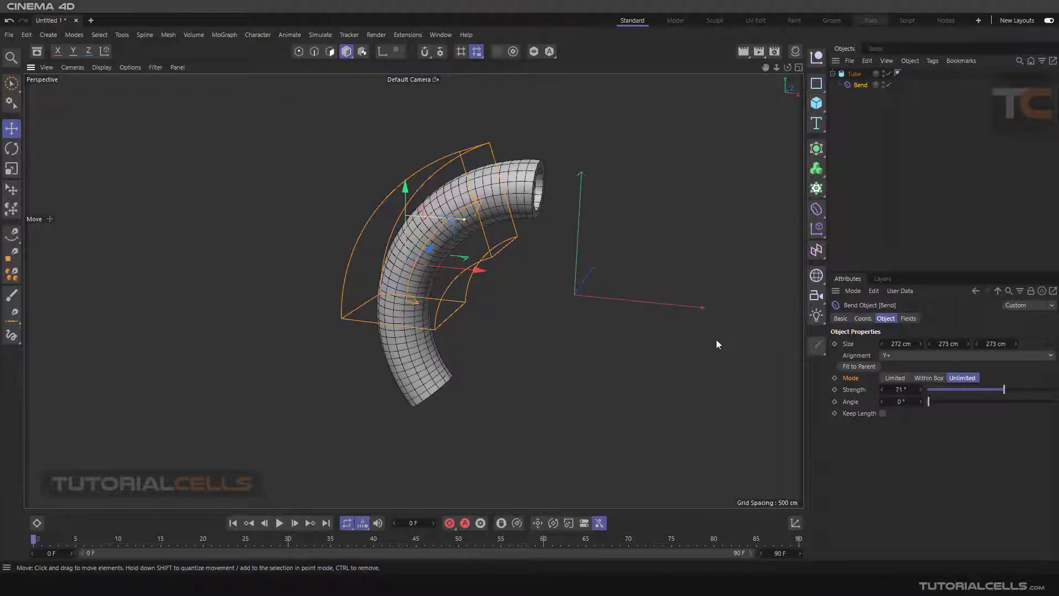
pyautogui.keyDown('alt'); pyautogui.moveTo(503, 367); pyautogui.dragTo(513, 331); pyautogui.keyUp('alt')
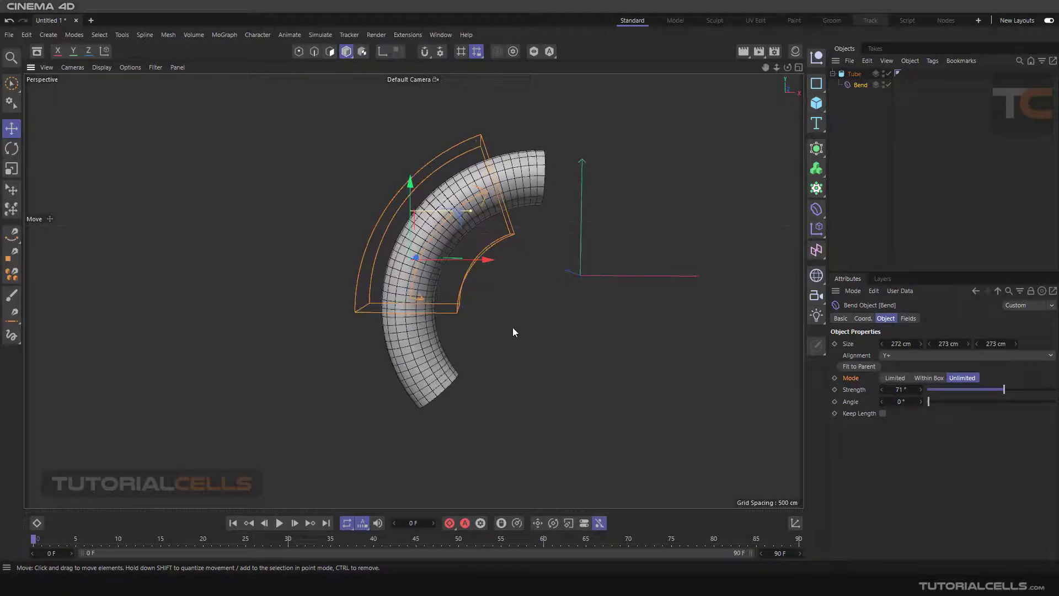
pyautogui.keyDown('alt'); pyautogui.moveTo(642, 389); pyautogui.dragTo(502, 320); pyautogui.keyUp('alt')
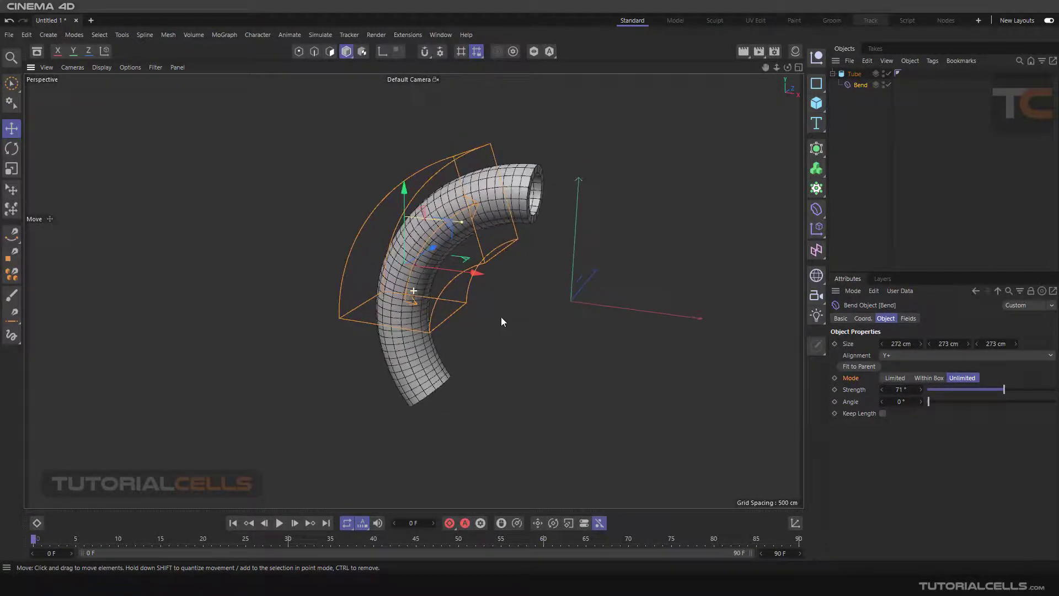
# Return the slightly raised Bend deformer to Limited mode and set its strength to 102°
pyautogui.click(895, 378)
pyautogui.moveTo(406, 189)
pyautogui.mouseDown()
pyautogui.moveTo(413, 170)
pyautogui.moveTo(416, 182)
pyautogui.mouseUp()
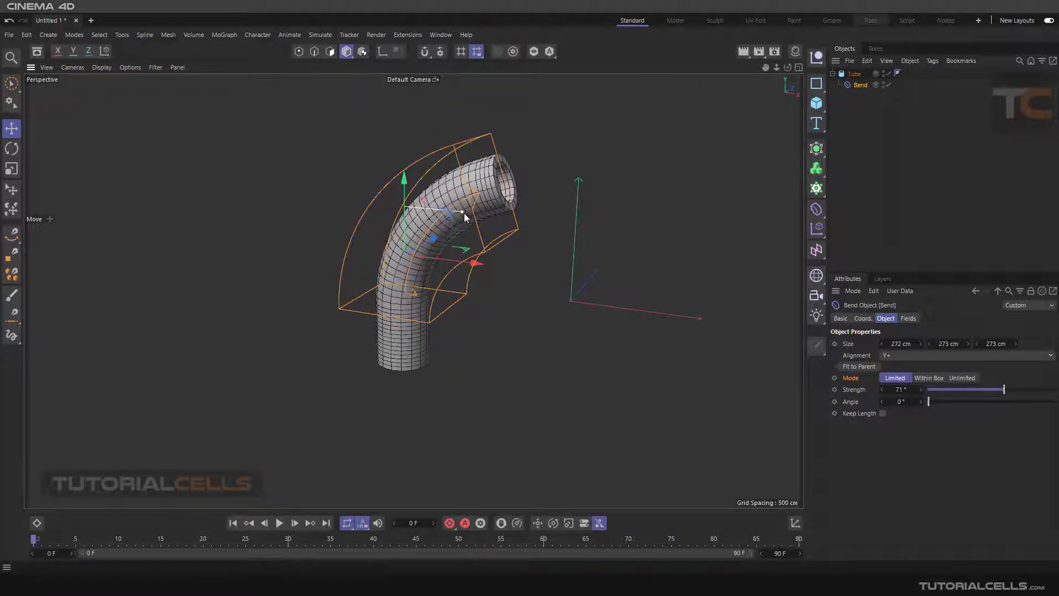
pyautogui.moveTo(1004, 389); pyautogui.dragTo(1011, 392)
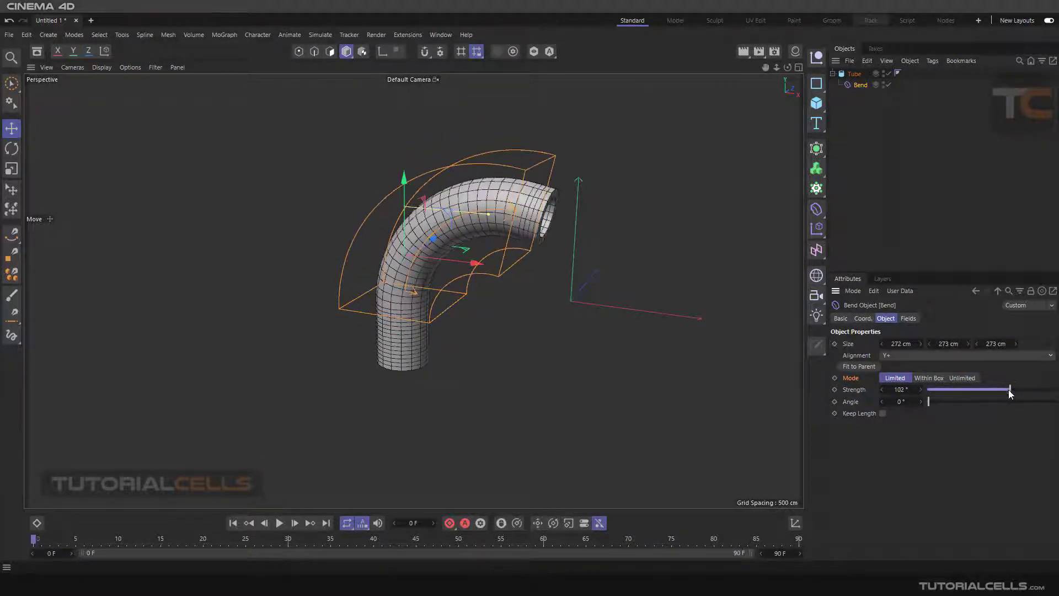
# Disable and re-enable the Bend deformer to compare the straight tube with the bent one
pyautogui.click(888, 84)
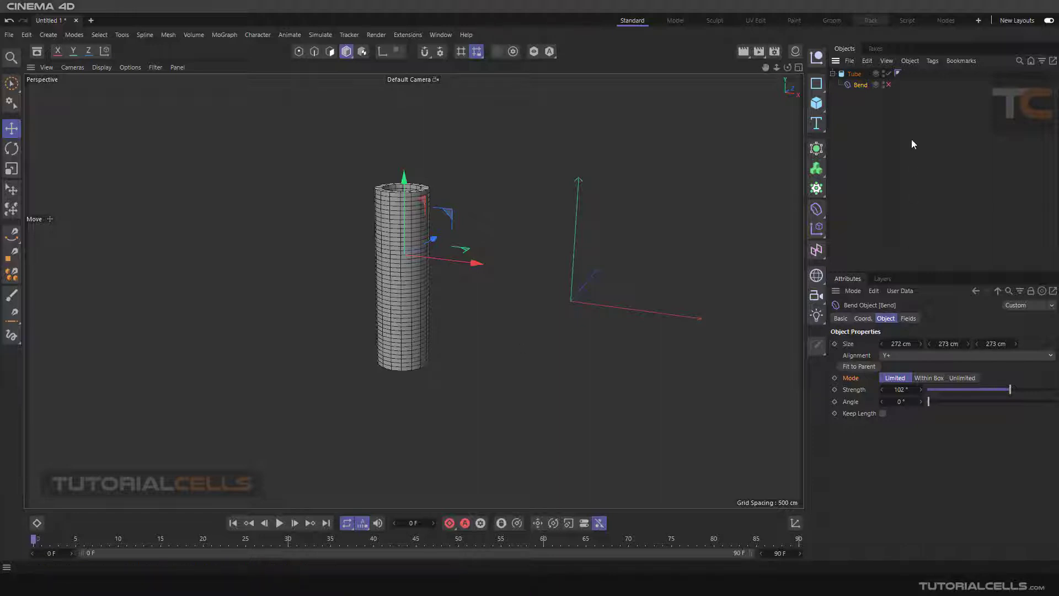
pyautogui.click(888, 84)
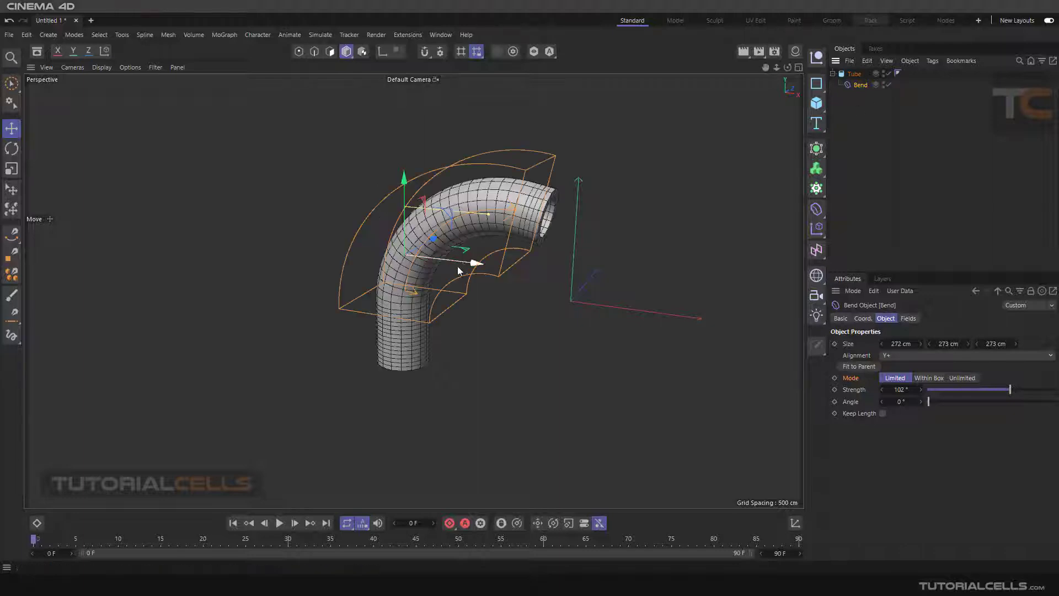
pyautogui.scroll(2, 473, 262)
pyautogui.keyDown('alt'); pyautogui.moveTo(472, 263); pyautogui.dragTo(490, 258, button='middle'); pyautogui.keyUp('alt')
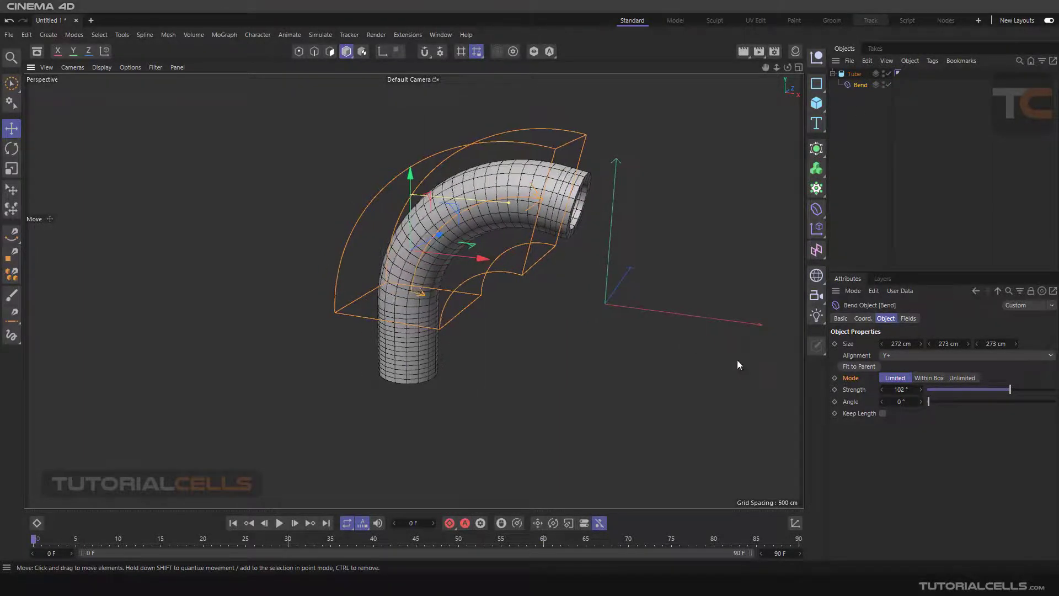
# Enable Keep Length on the Bend deformer and toggle the deformer off and on to compare the tube's length
pyautogui.click(882, 413)
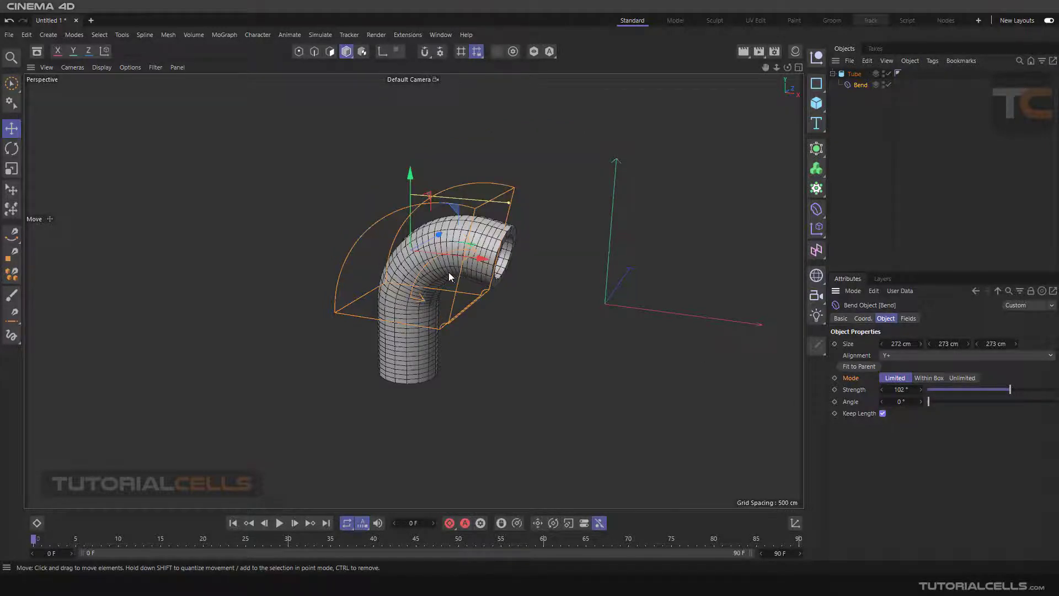
pyautogui.keyDown('alt'); pyautogui.moveTo(449, 273); pyautogui.dragTo(463, 260); pyautogui.keyUp('alt')
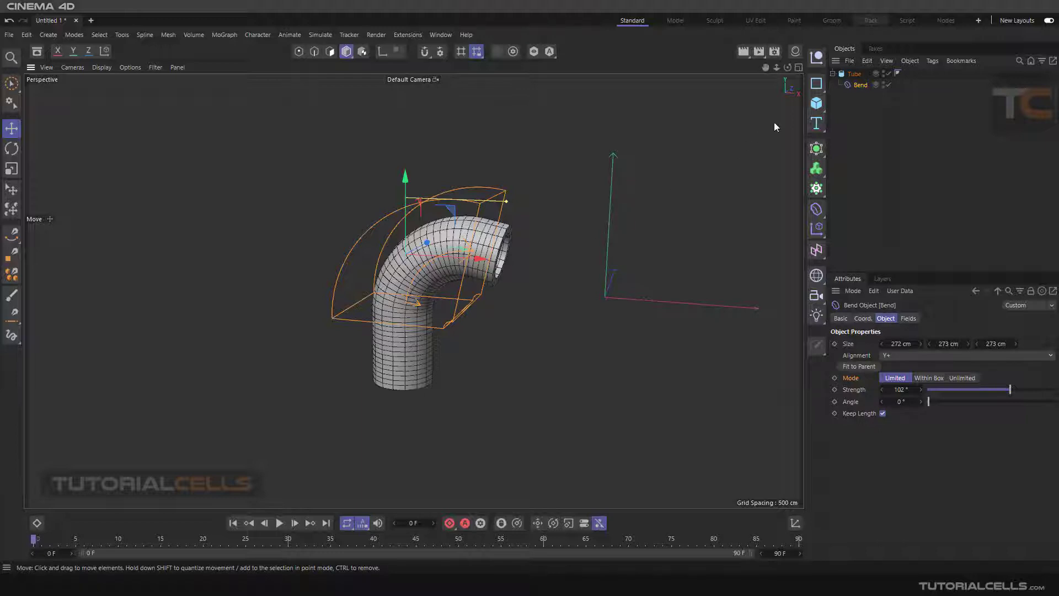
pyautogui.click(888, 85)
pyautogui.click(889, 85)
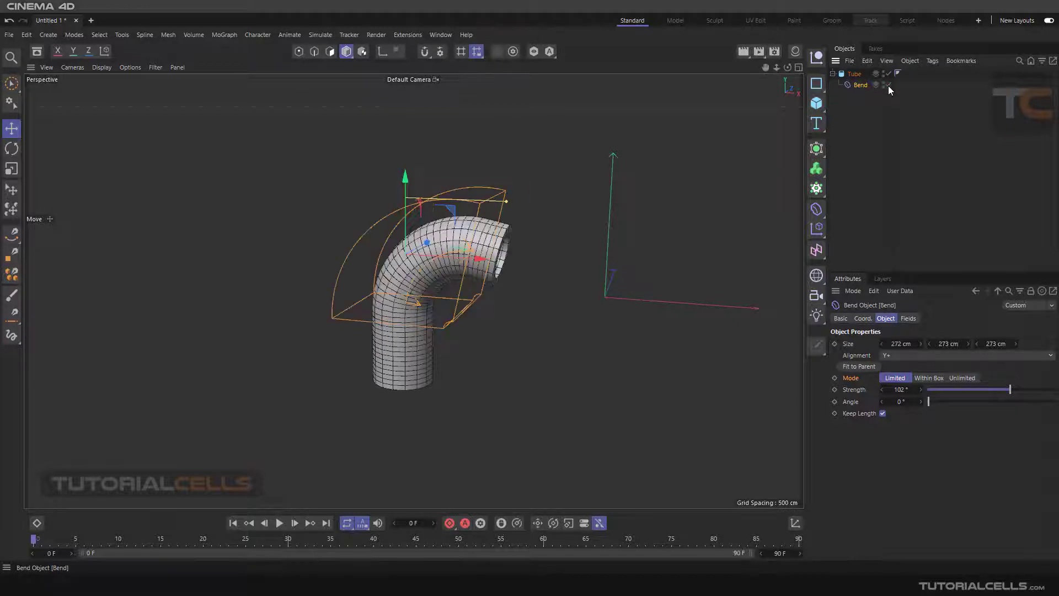
pyautogui.click(889, 85)
pyautogui.click(889, 85)
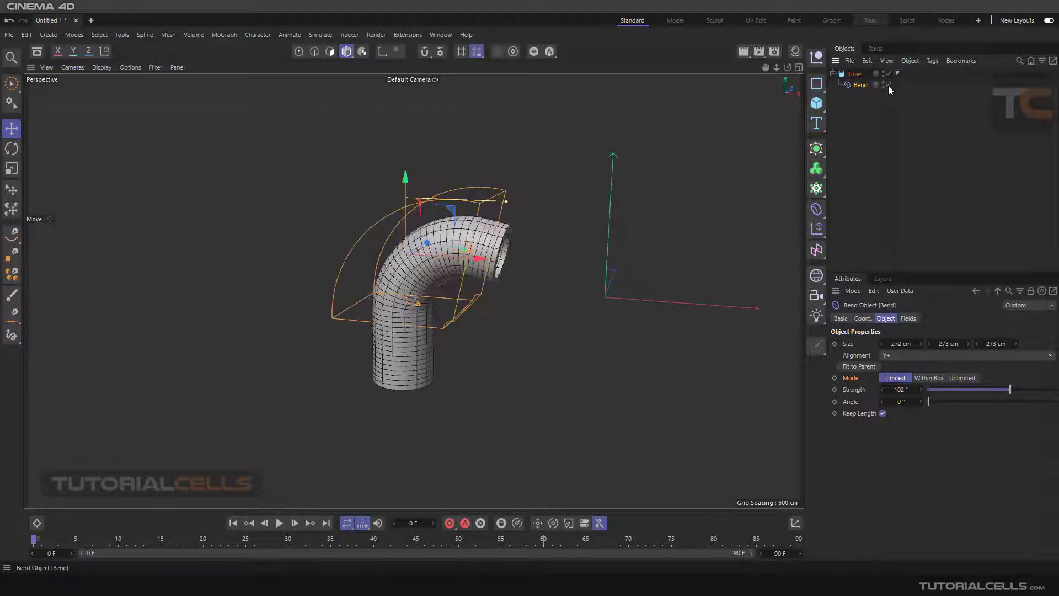
# Toggle the Bend deformer's Keep Length option for comparison and leave it off
pyautogui.click(883, 414)
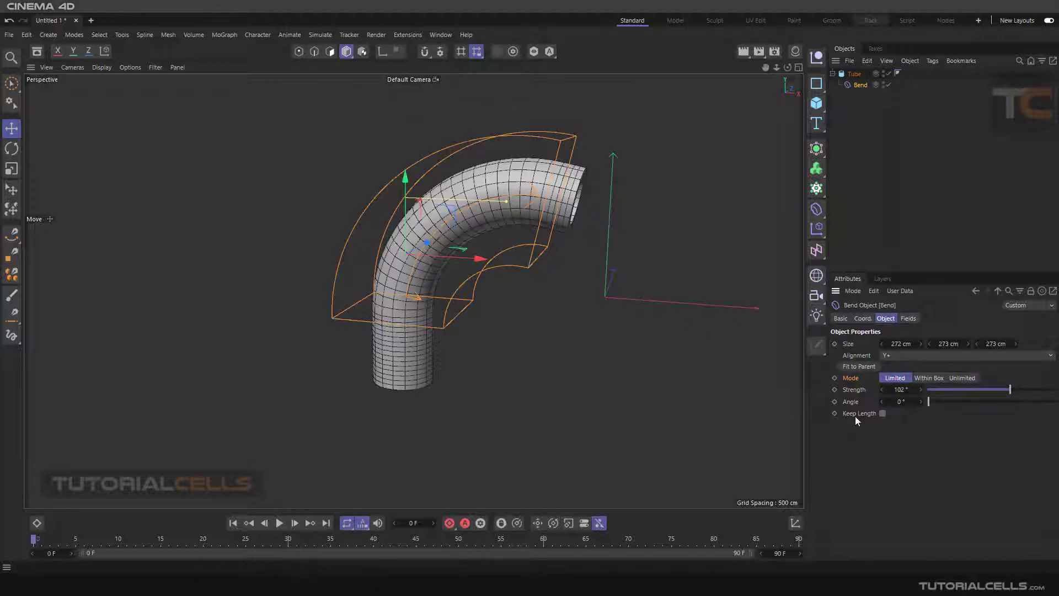
pyautogui.click(883, 413)
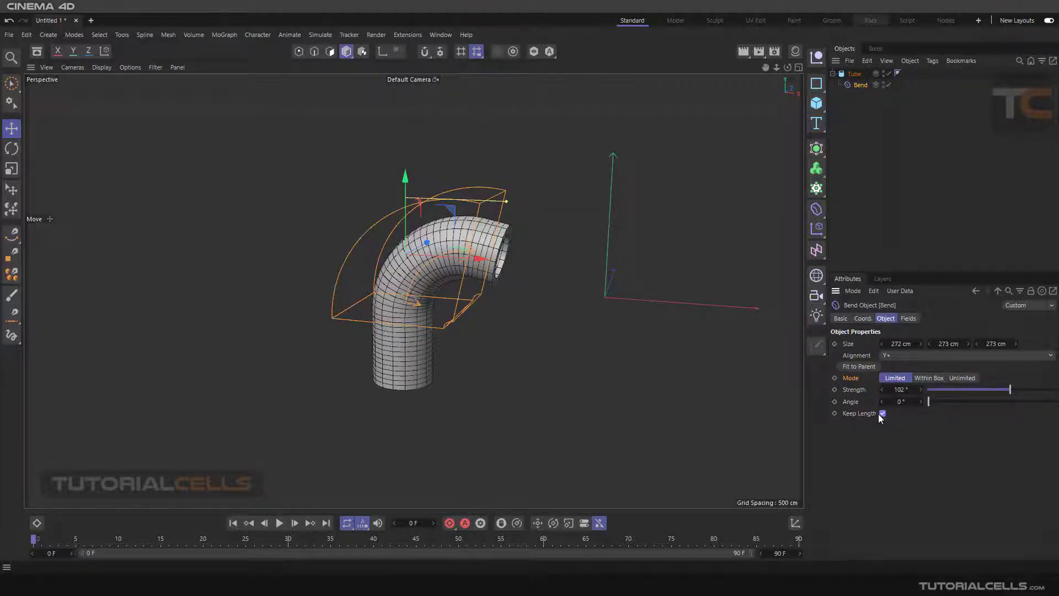
pyautogui.click(882, 413)
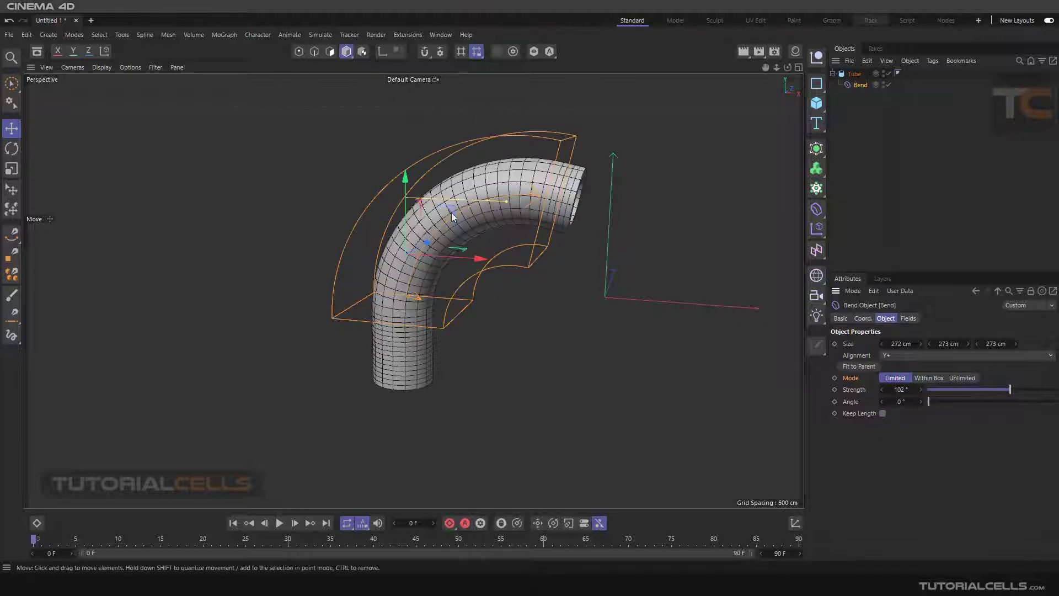
# Move the Bend deformer up so that it bends only the upper part of the tube
pyautogui.moveTo(405, 182); pyautogui.dragTo(442, 136)
pyautogui.scroll(-1, 461, 223)
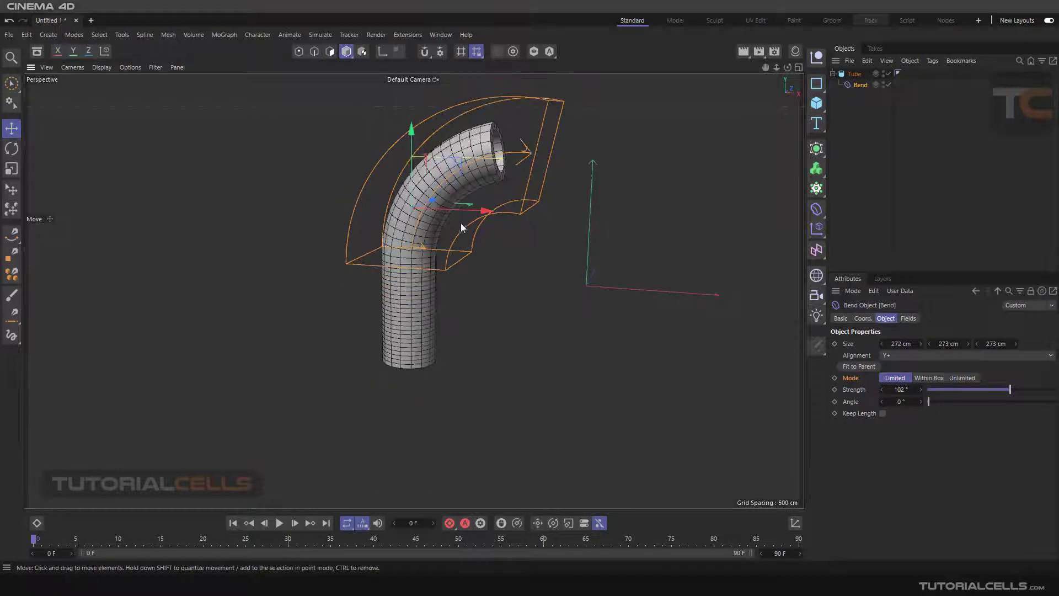
pyautogui.keyDown('alt'); pyautogui.moveTo(462, 223); pyautogui.dragTo(461, 256, button='middle'); pyautogui.keyUp('alt')
pyautogui.moveTo(461, 256)
pyautogui.keyDown('alt'); pyautogui.mouseDown()
pyautogui.moveTo(459, 271)
pyautogui.moveTo(493, 266)
pyautogui.moveTo(421, 276)
pyautogui.moveTo(477, 261)
pyautogui.mouseUp(); pyautogui.keyUp('alt')
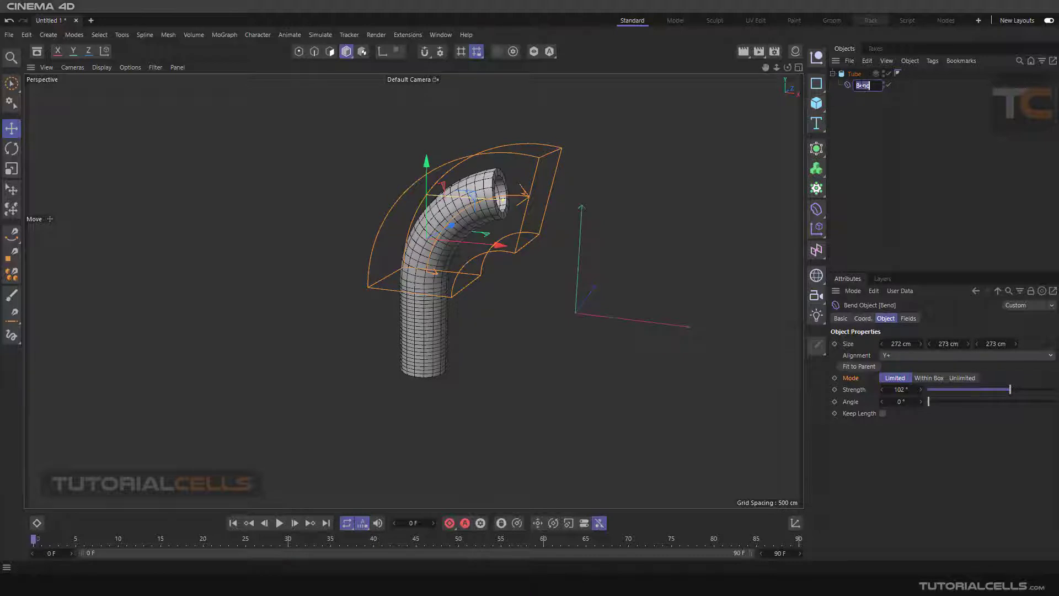
# Rename the Bend deformer under the tube as 1
pyautogui.doubleClick(861, 84)
pyautogui.write('1')
pyautogui.press('Return')
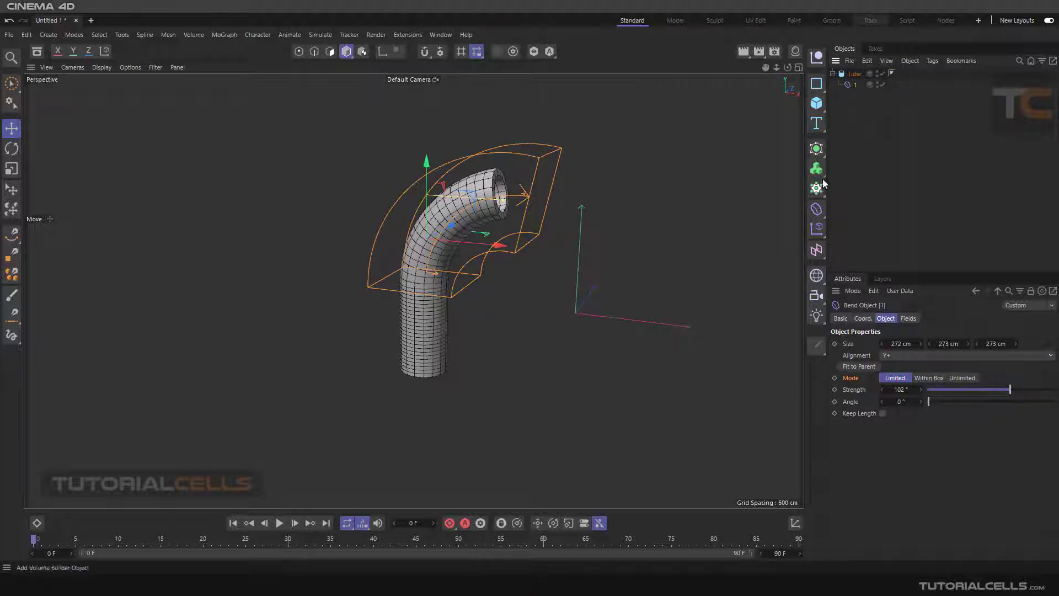
# Add a second Bend deformer, position it around the lower part of the tube, and reselect deformer 1
pyautogui.click(817, 209)
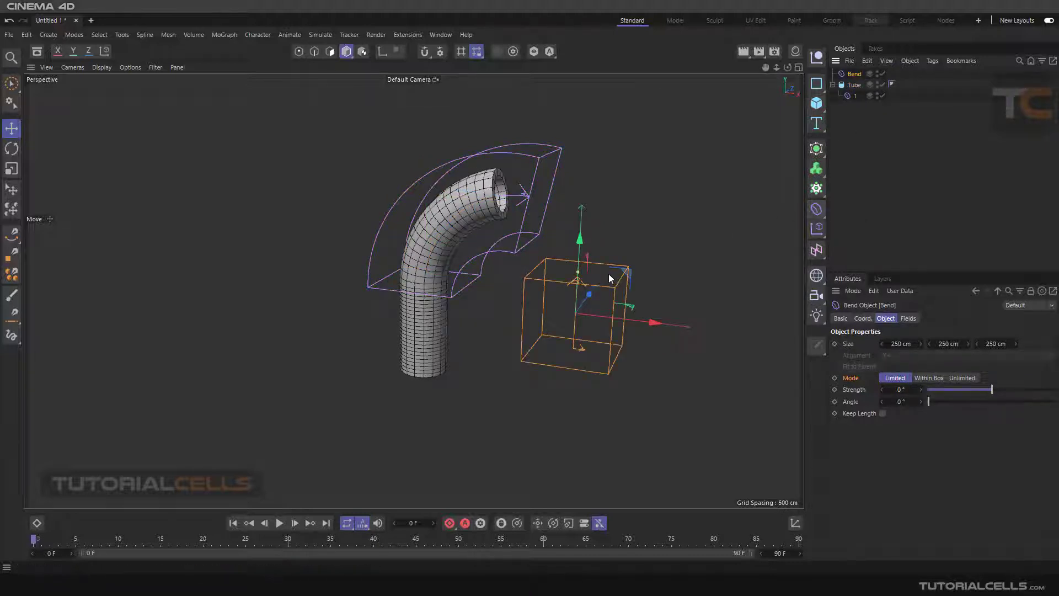
pyautogui.keyDown('alt'); pyautogui.moveTo(610, 279); pyautogui.dragTo(442, 254); pyautogui.keyUp('alt')
pyautogui.moveTo(441, 213); pyautogui.dragTo(442, 239)
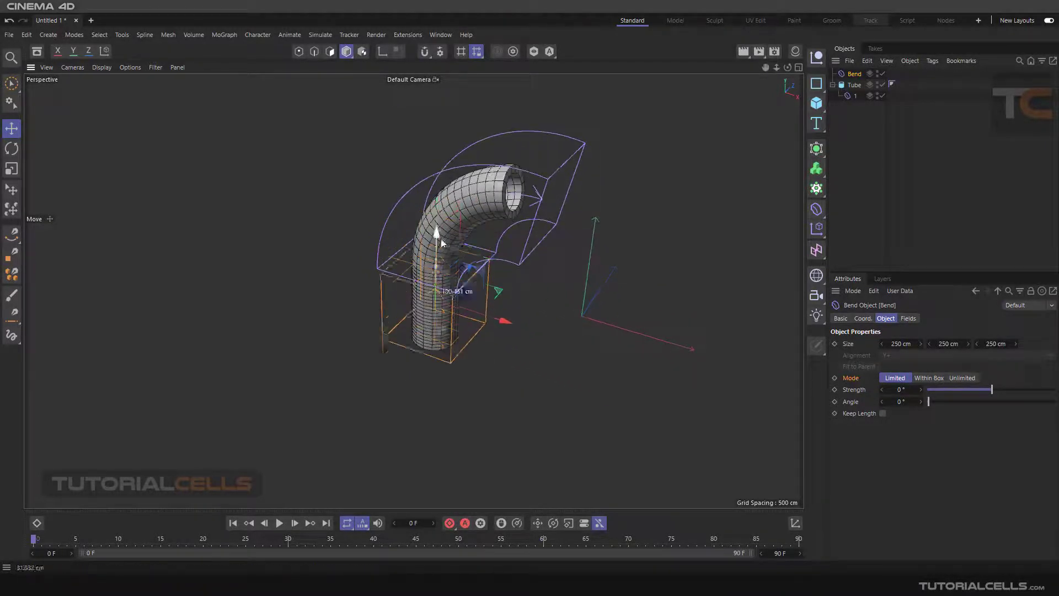
pyautogui.click(512, 262)
pyautogui.keyDown('alt'); pyautogui.moveTo(501, 257); pyautogui.dragTo(444, 310); pyautogui.keyUp('alt')
pyautogui.keyDown('alt'); pyautogui.moveTo(444, 313); pyautogui.dragTo(434, 274, button='middle'); pyautogui.keyUp('alt')
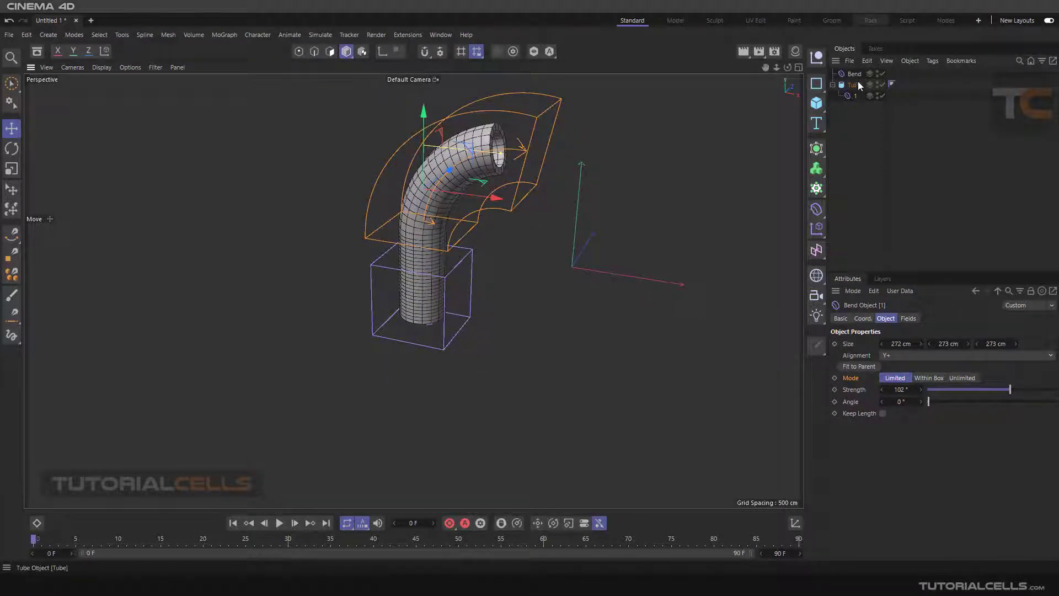
# Lengthen the bent tube to a height of about 751 cm
pyautogui.scroll(3, 435, 279)
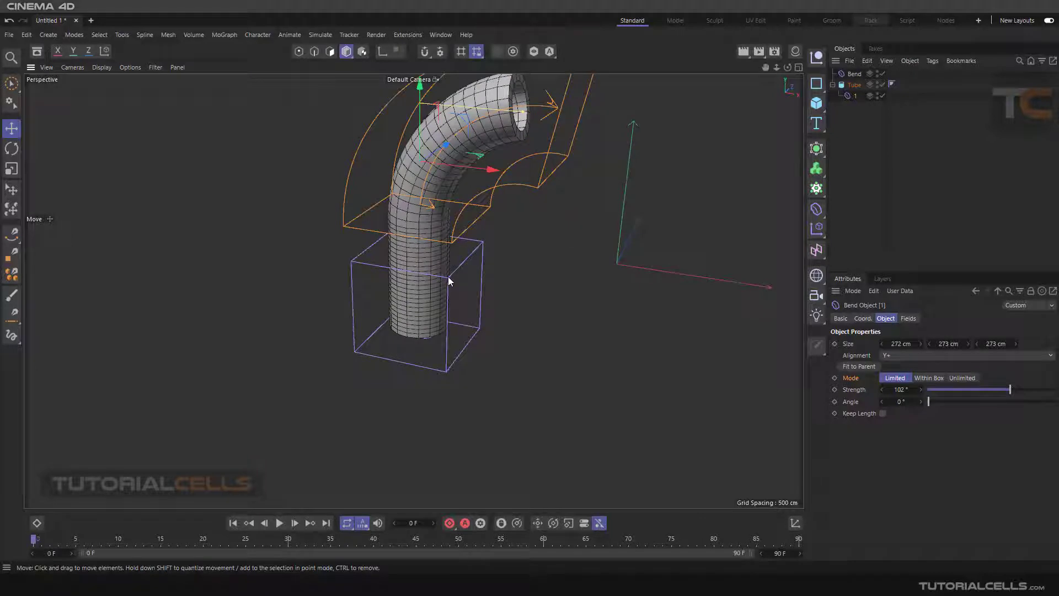
pyautogui.click(448, 278)
pyautogui.click(483, 267)
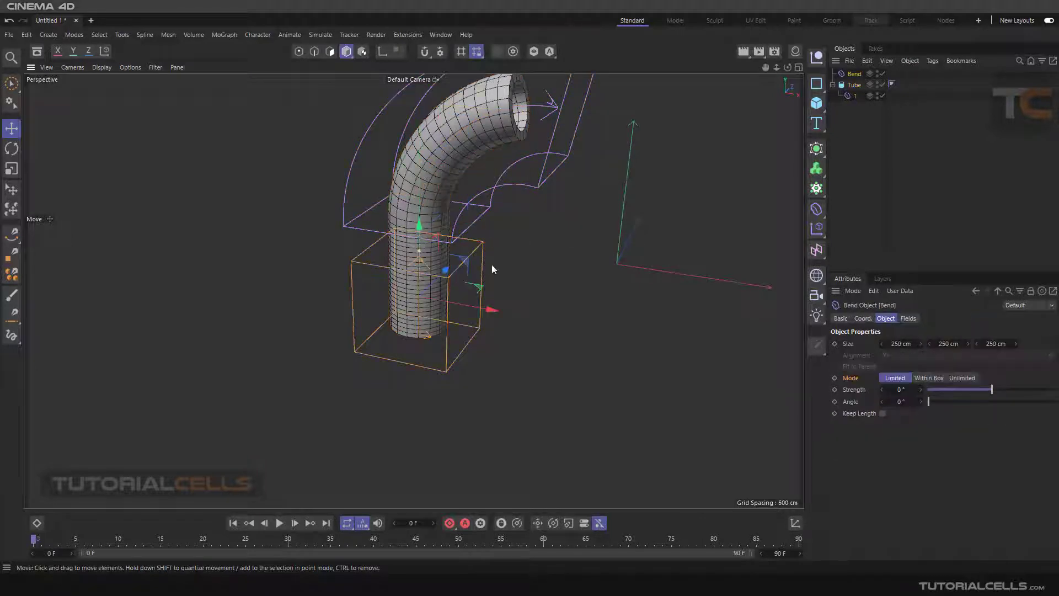
pyautogui.keyDown('alt'); pyautogui.moveTo(491, 264); pyautogui.dragTo(440, 270); pyautogui.keyUp('alt')
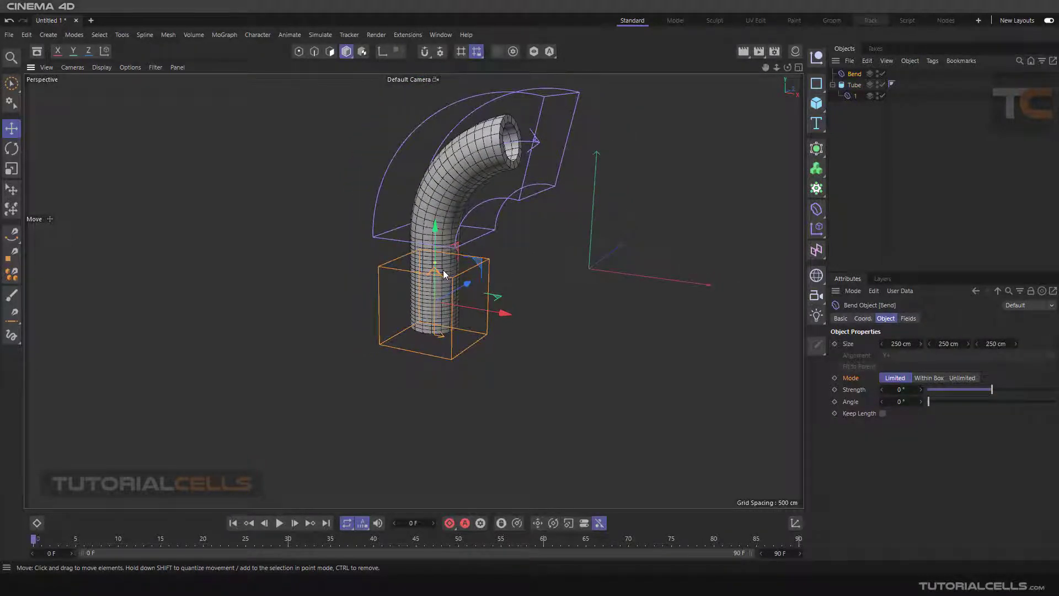
pyautogui.click(853, 85)
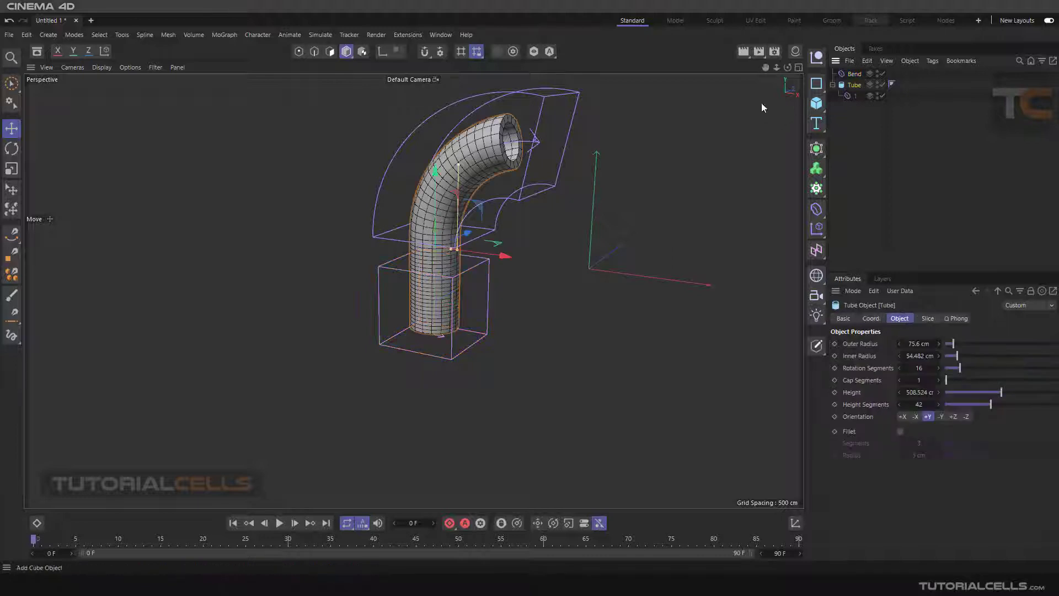
pyautogui.moveTo(458, 165); pyautogui.dragTo(482, 125)
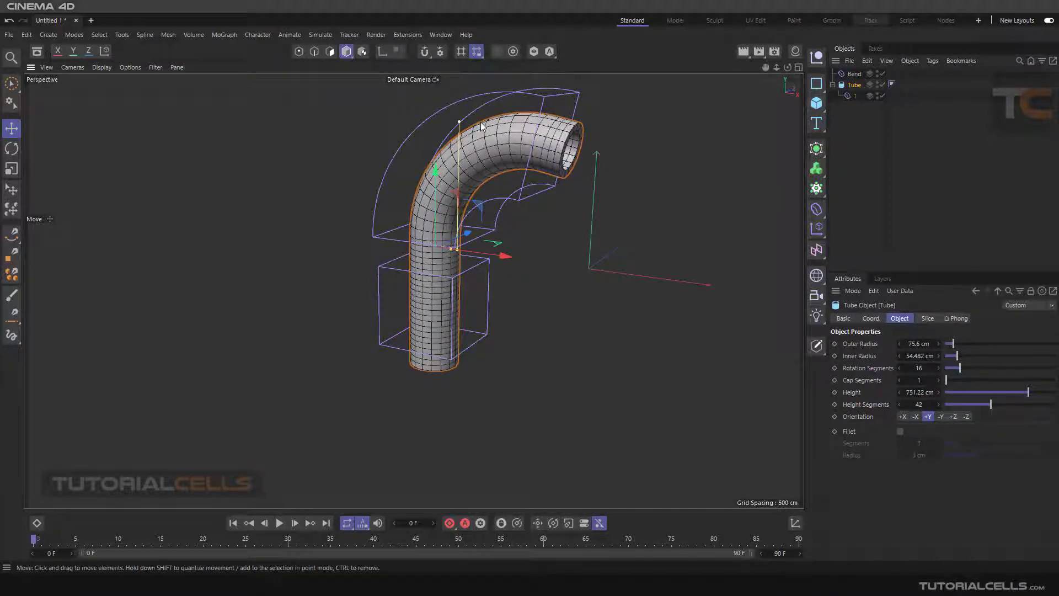
# Move the Bend deformer around the tube's lower part slightly down and rename it as 2
pyautogui.click(473, 266)
pyautogui.moveTo(435, 233); pyautogui.dragTo(437, 237)
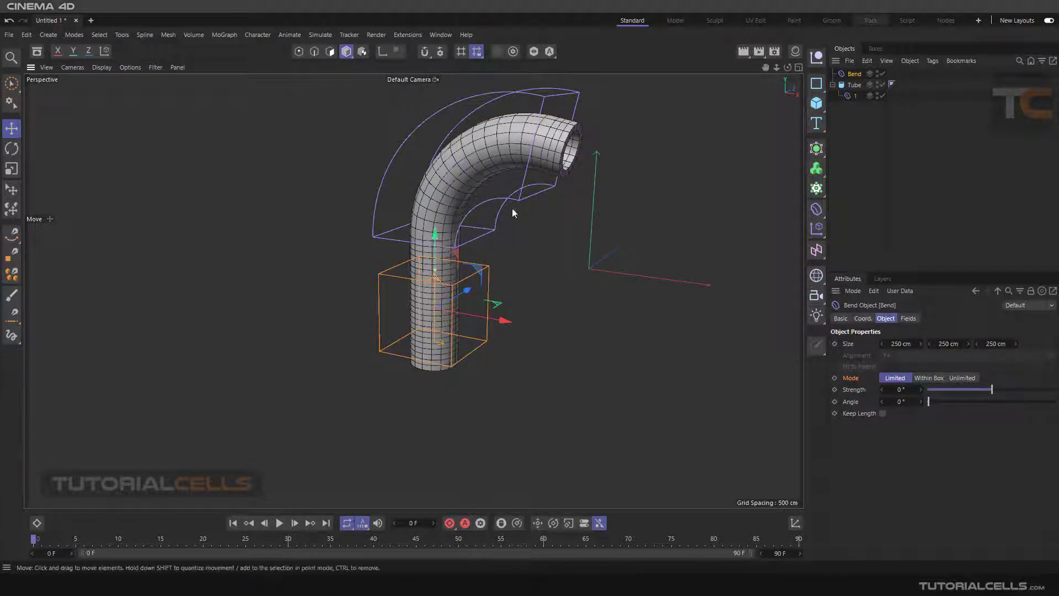
pyautogui.doubleClick(855, 74)
pyautogui.write('2')
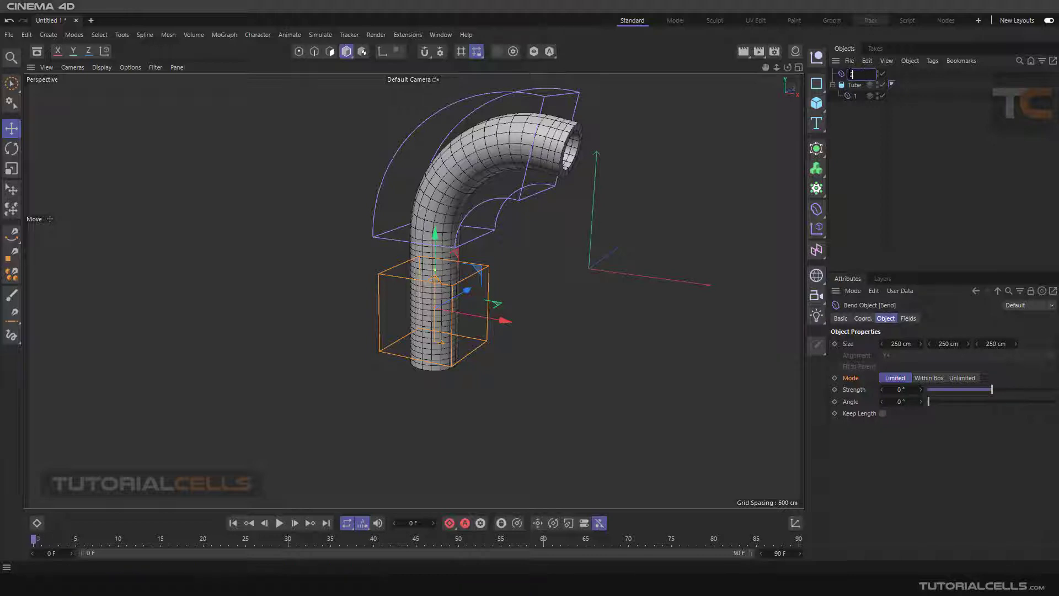
pyautogui.press('Return')
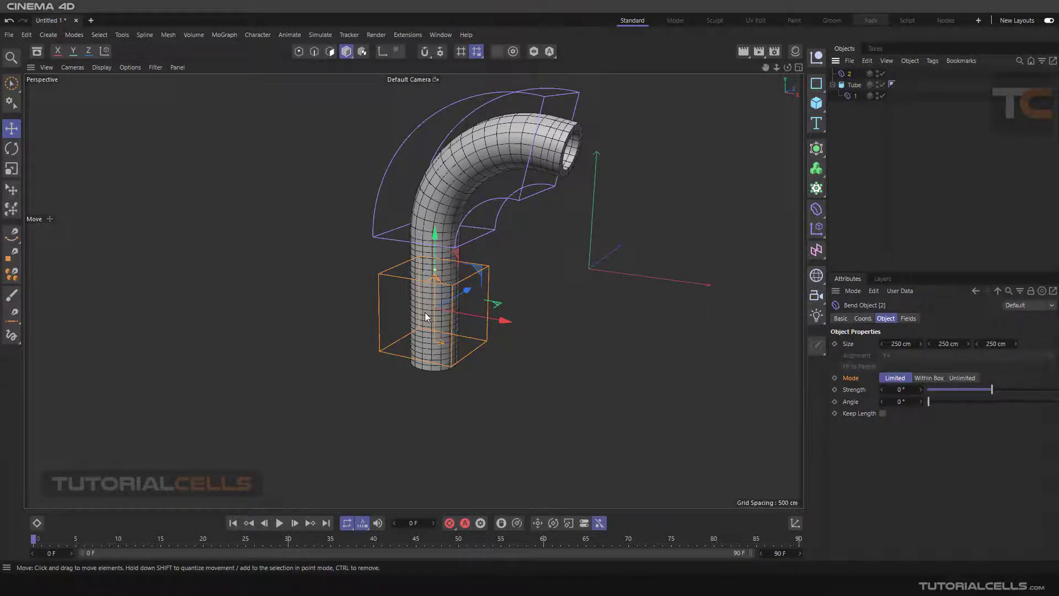
# Scale Bend deformer 2 up uniformly to about 270 cm
pyautogui.keyDown('alt'); pyautogui.moveTo(425, 312); pyautogui.dragTo(415, 342); pyautogui.keyUp('alt')
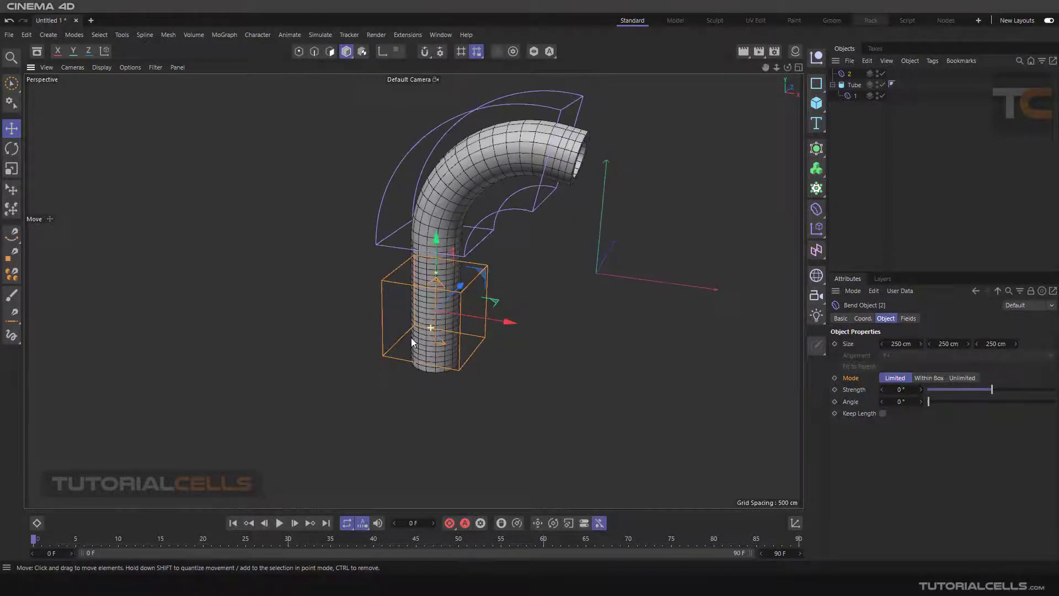
pyautogui.click(12, 168)
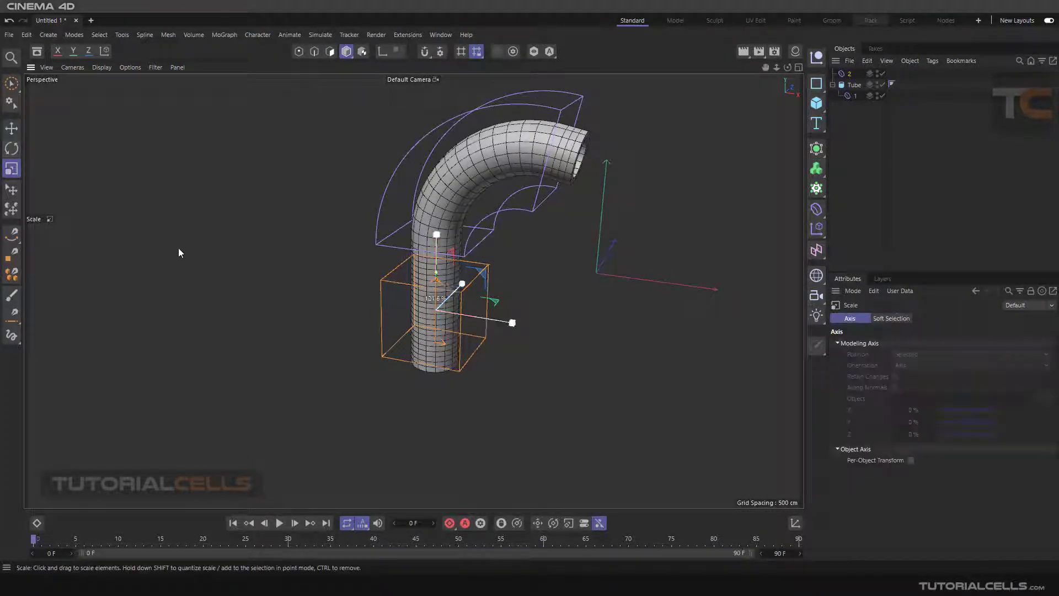
pyautogui.moveTo(177, 247); pyautogui.dragTo(234, 283)
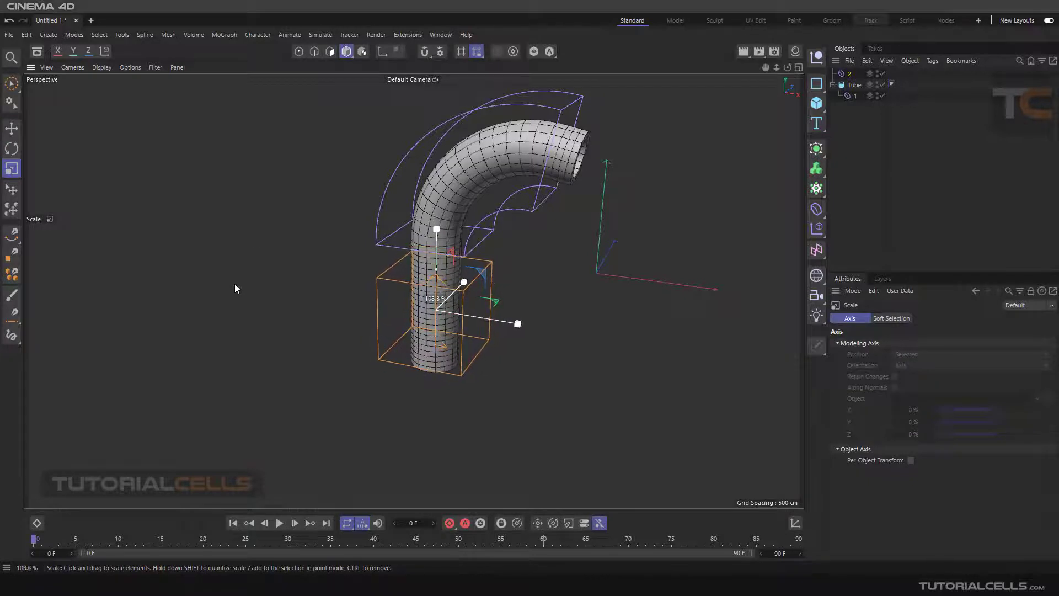
# Rotate Bend deformer 2 by half a turn so that its upper end faces downward
pyautogui.click(11, 152)
pyautogui.click(12, 132)
pyautogui.click(13, 151)
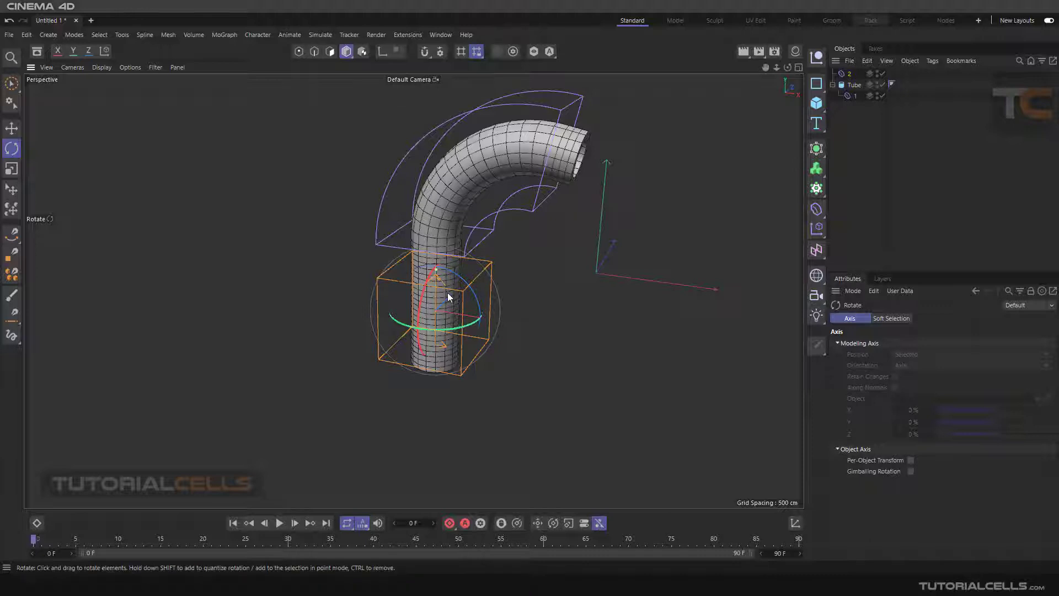
pyautogui.moveTo(459, 285); pyautogui.dragTo(395, 349)
pyautogui.moveTo(343, 309)
pyautogui.keyDown('alt'); pyautogui.mouseDown()
pyautogui.moveTo(321, 308)
pyautogui.moveTo(343, 310)
pyautogui.mouseUp(); pyautogui.keyUp('alt')
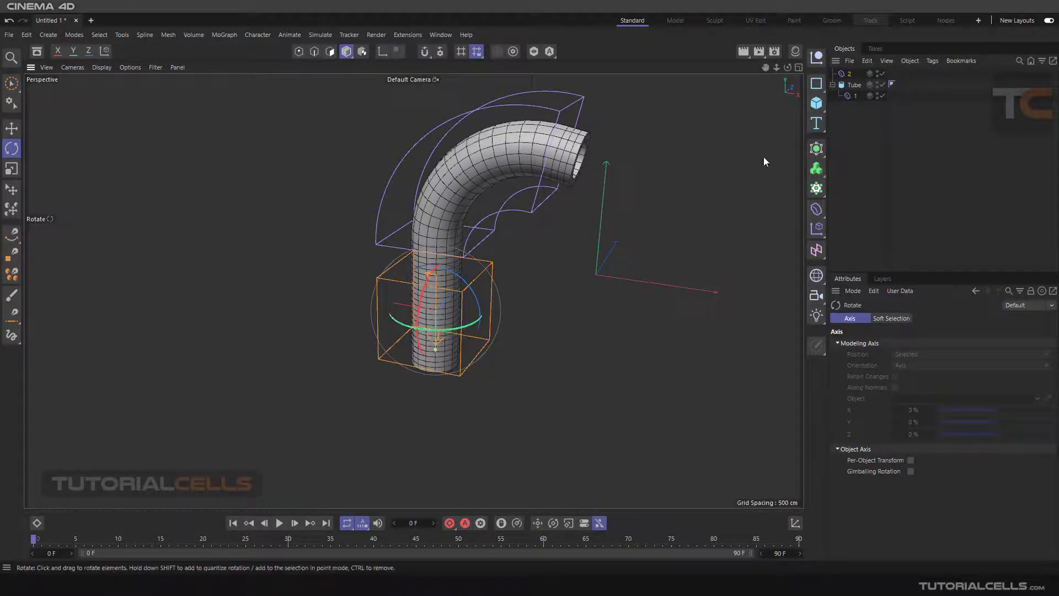
# Make Bend deformer 2 a child of the tube, placed below deformer 1 in the hierarchy
pyautogui.moveTo(844, 77); pyautogui.dragTo(855, 102)
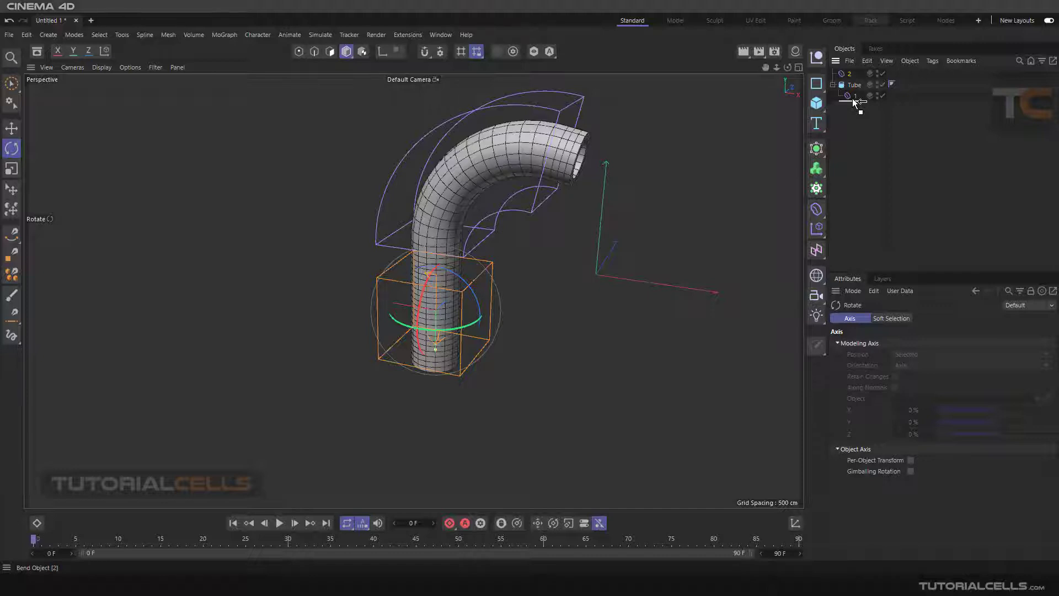
pyautogui.moveTo(854, 102); pyautogui.dragTo(855, 103)
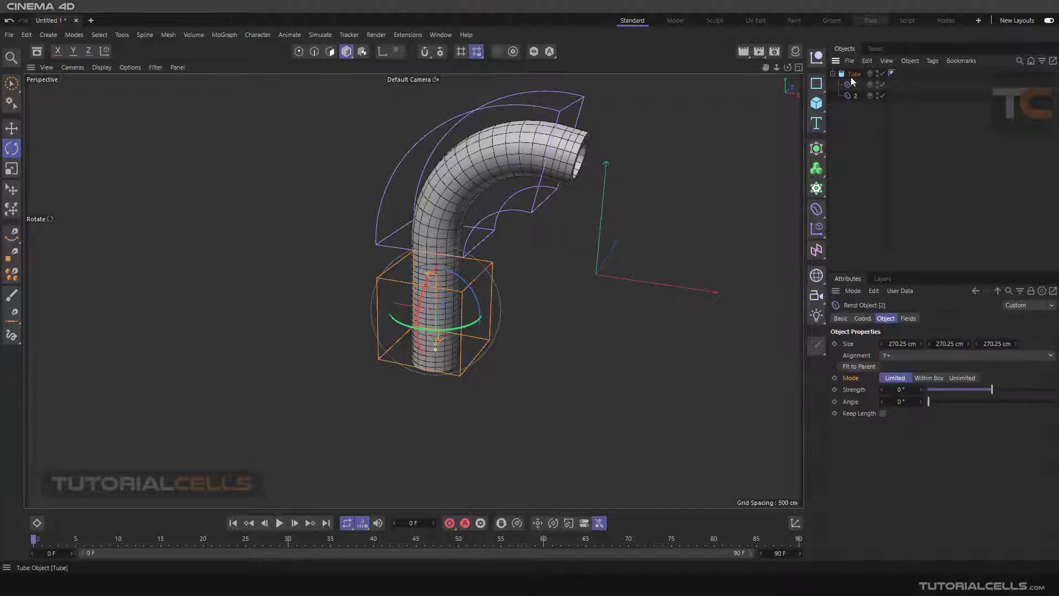
pyautogui.click(852, 75)
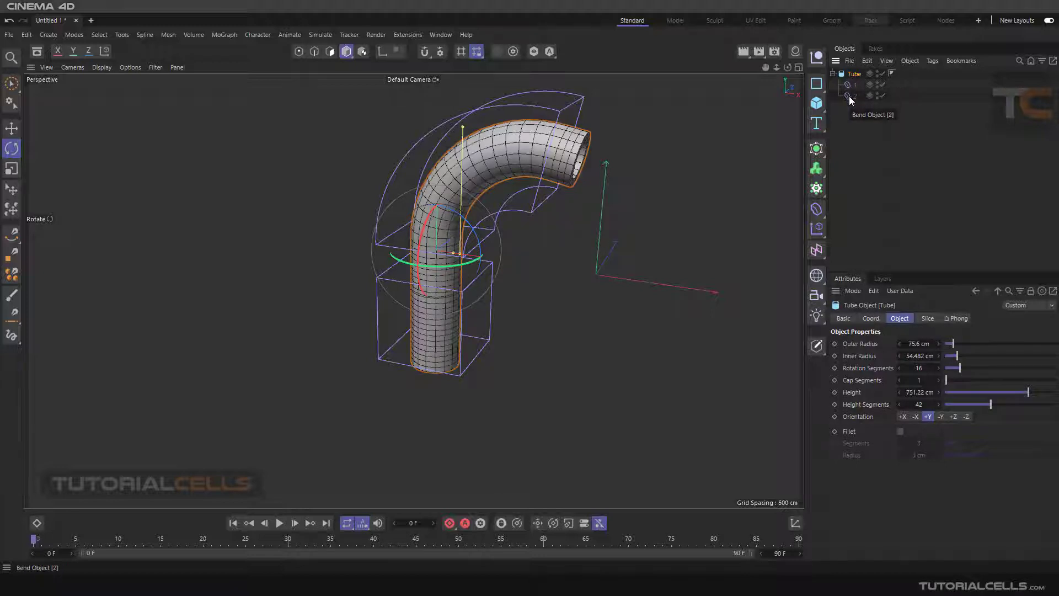
# Set the strength of Bend deformer 2 to 102° to bend the lower part of the tube
pyautogui.click(850, 96)
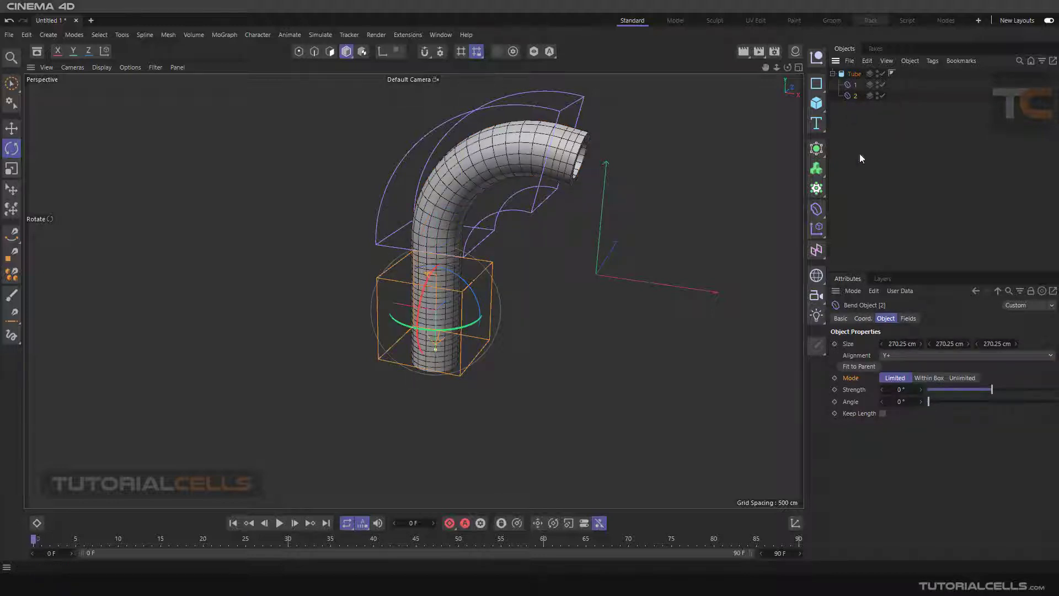
pyautogui.moveTo(993, 390); pyautogui.dragTo(1011, 389)
pyautogui.keyDown('alt'); pyautogui.moveTo(487, 259); pyautogui.dragTo(562, 231); pyautogui.keyUp('alt')
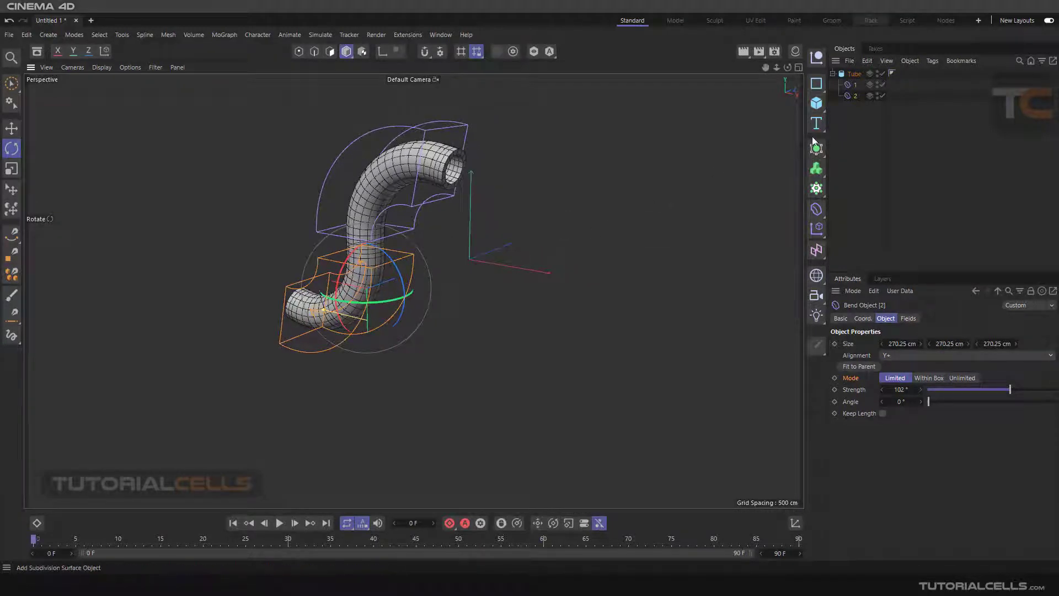
# Add a cylinder and move it along its X axis, well away from the tube
pyautogui.click(816, 103)
pyautogui.click(915, 121)
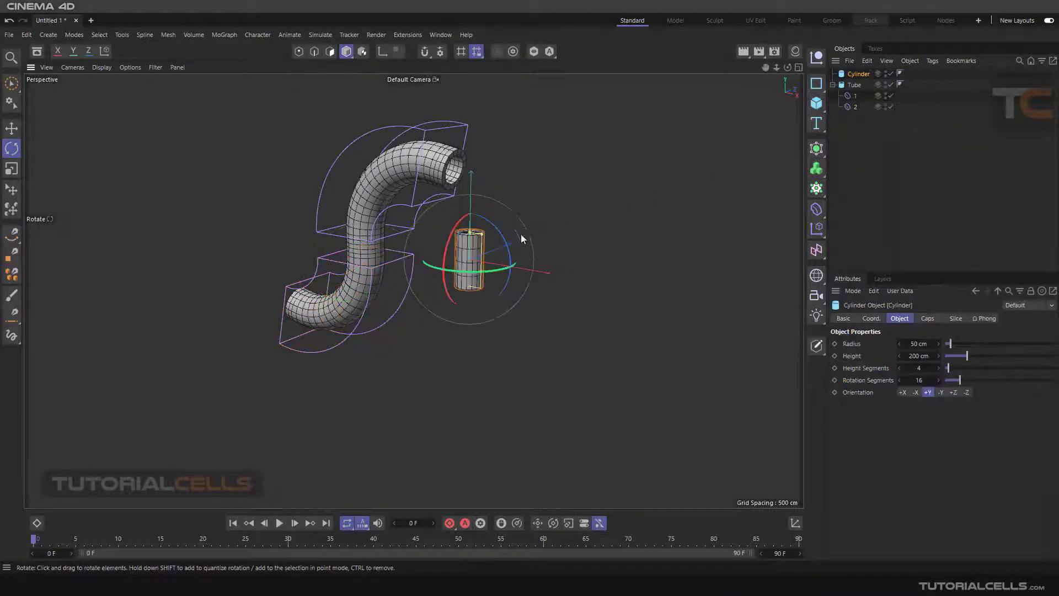
pyautogui.click(11, 128)
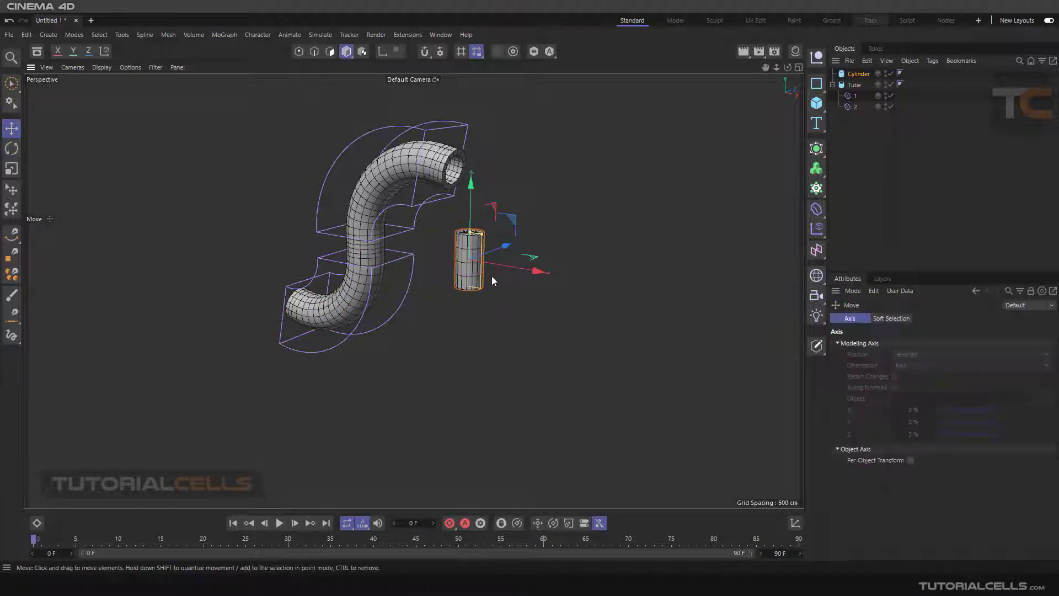
pyautogui.moveTo(523, 267); pyautogui.dragTo(697, 227)
pyautogui.scroll(2, 643, 204)
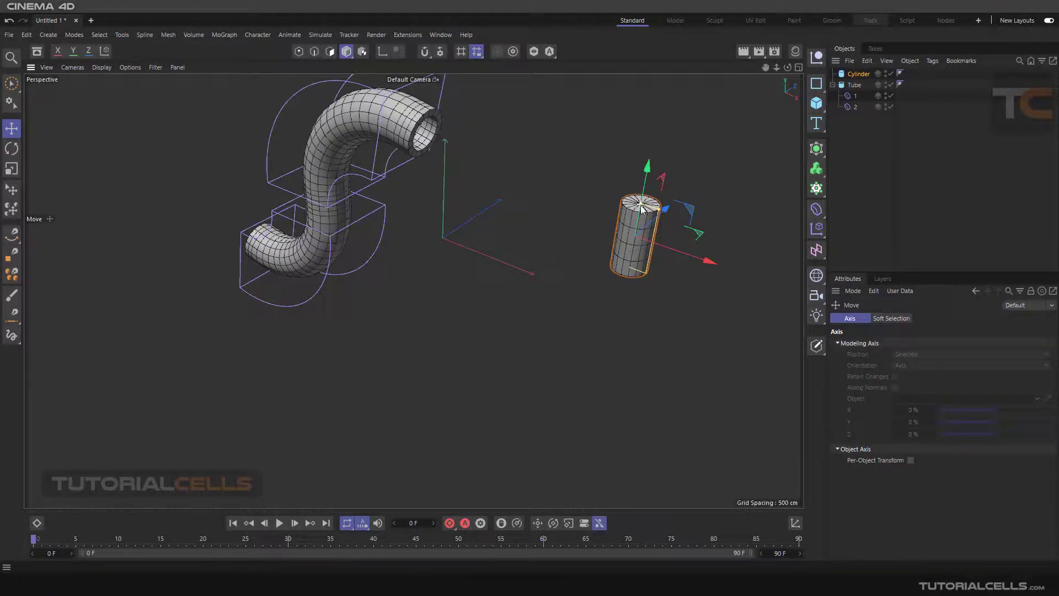
# Tilt the cylinder diagonally and stretch its height to about 443 cm
pyautogui.click(11, 148)
pyautogui.moveTo(529, 256); pyautogui.dragTo(570, 225)
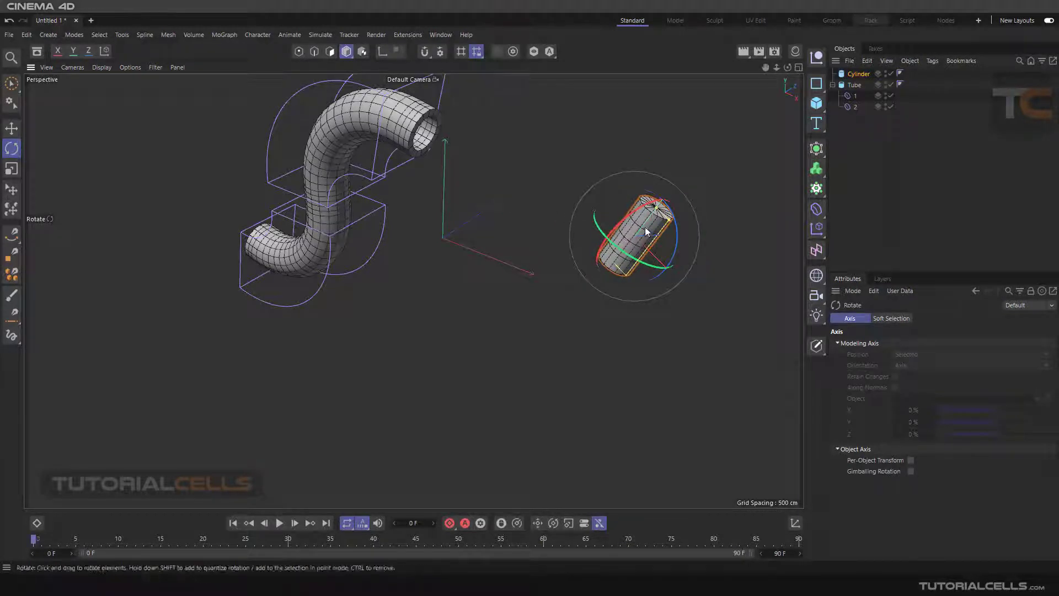
pyautogui.moveTo(657, 207); pyautogui.dragTo(684, 171)
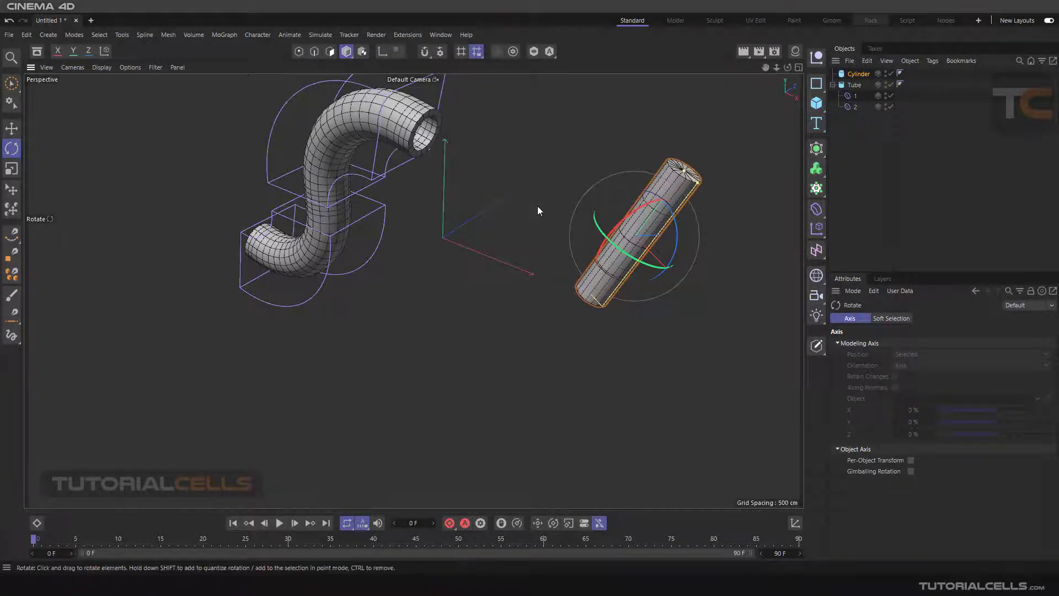
# Set the cylinder to 36 height segments and 30 rotation segments
pyautogui.click(857, 74)
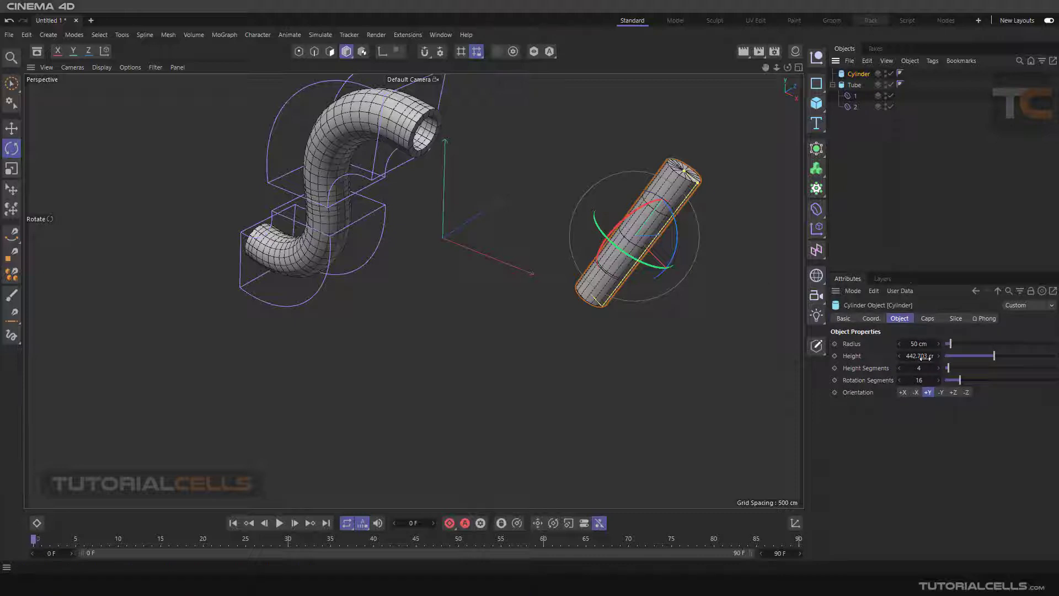
pyautogui.moveTo(945, 380); pyautogui.dragTo(984, 369)
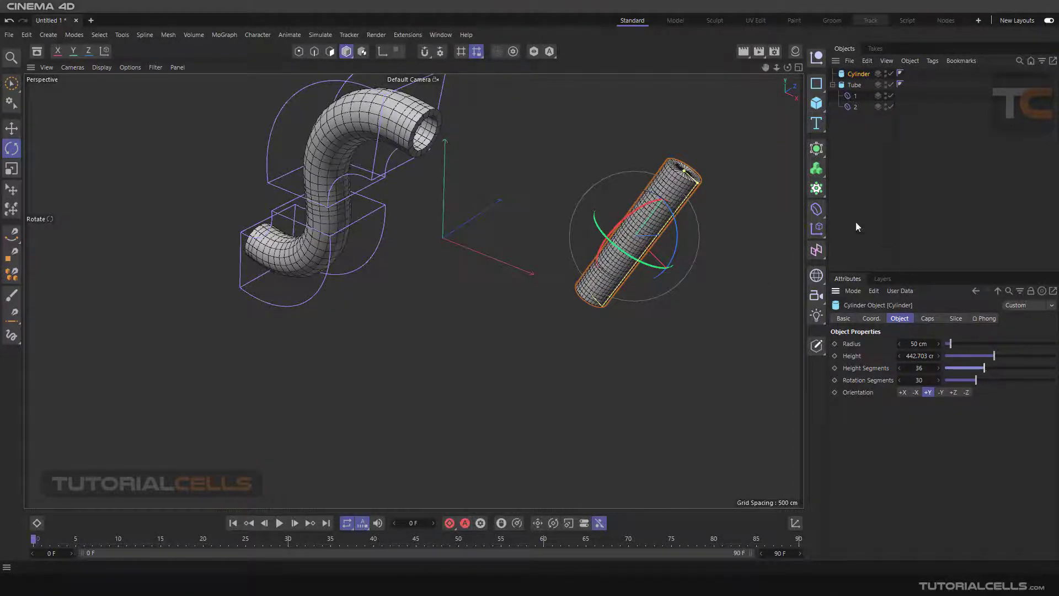
pyautogui.click(702, 234)
pyautogui.keyDown('alt'); pyautogui.moveTo(702, 234); pyautogui.dragTo(480, 290); pyautogui.keyUp('alt')
pyautogui.click(630, 193)
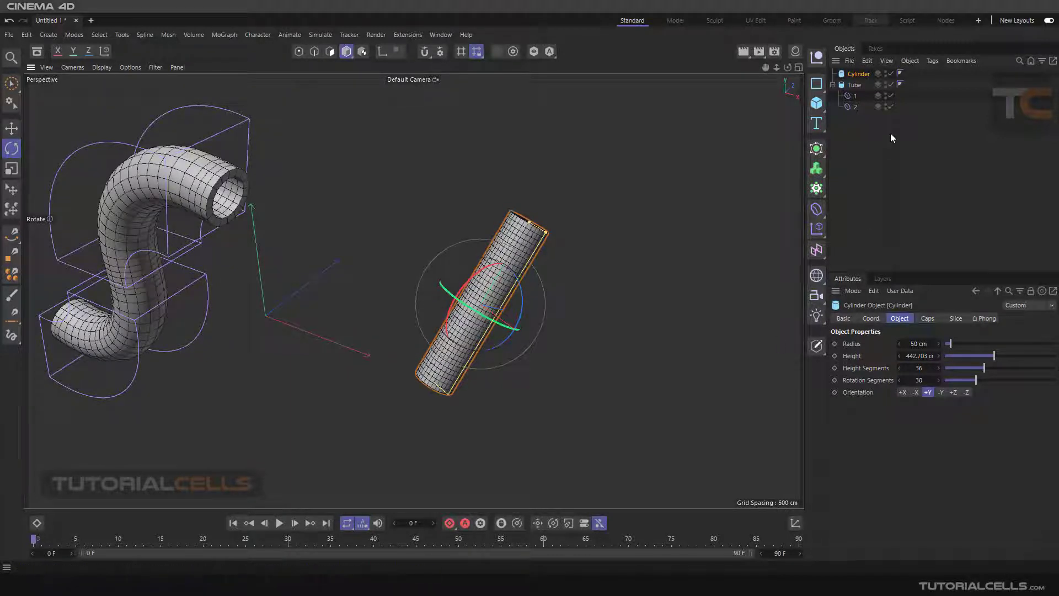
# Add a Bend deformer directly as a child of the tilted cylinder, so that it is fitted to it
pyautogui.click(817, 210)
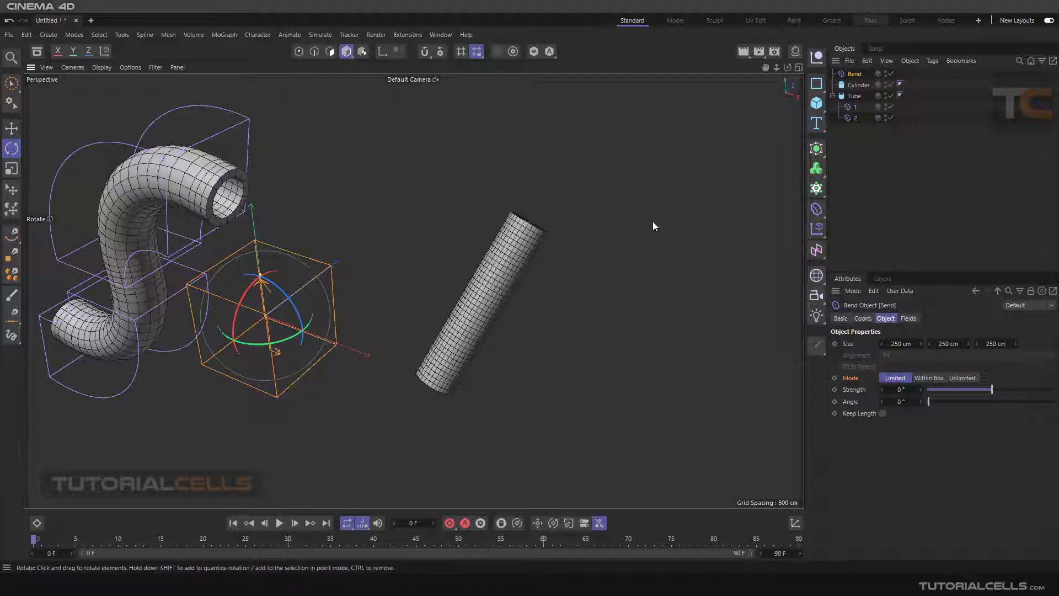
pyautogui.press('Delete')
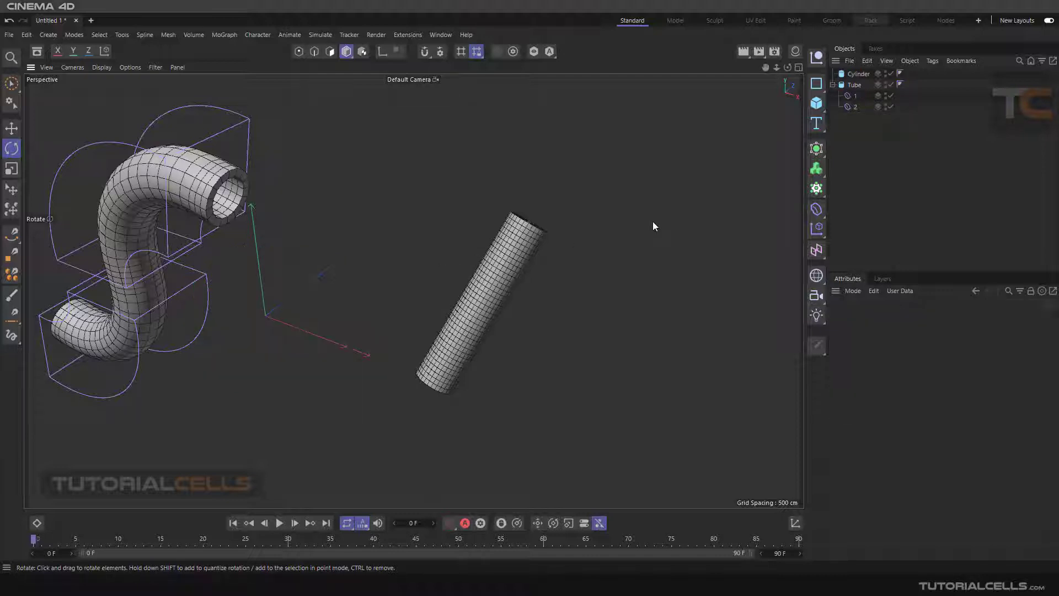
pyautogui.click(857, 74)
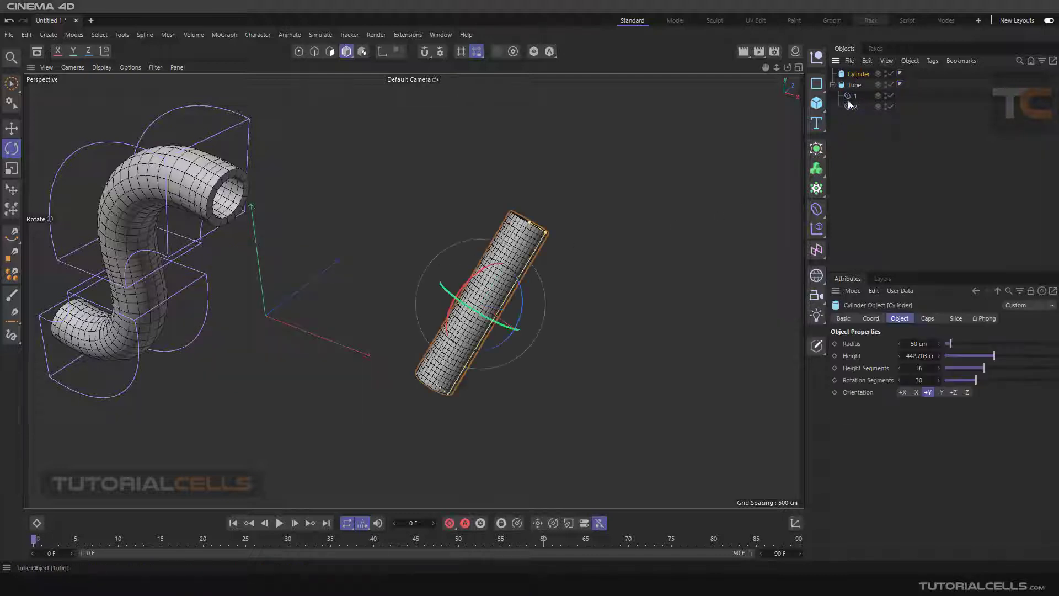
pyautogui.keyDown('shift'); pyautogui.click(817, 209); pyautogui.keyUp('shift')
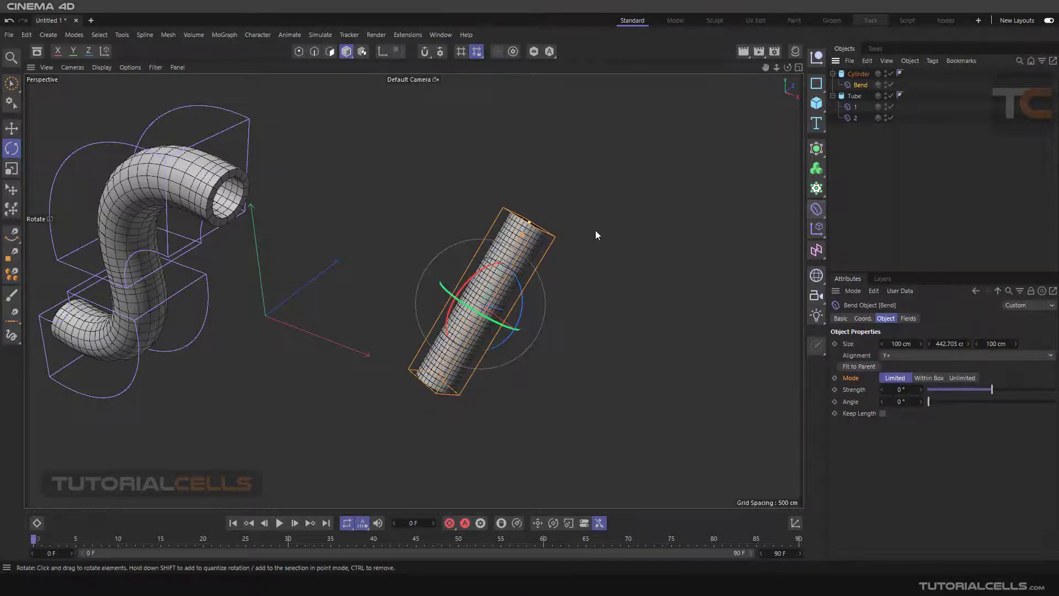
pyautogui.keyDown('alt'); pyautogui.moveTo(594, 230); pyautogui.dragTo(523, 281); pyautogui.keyUp('alt')
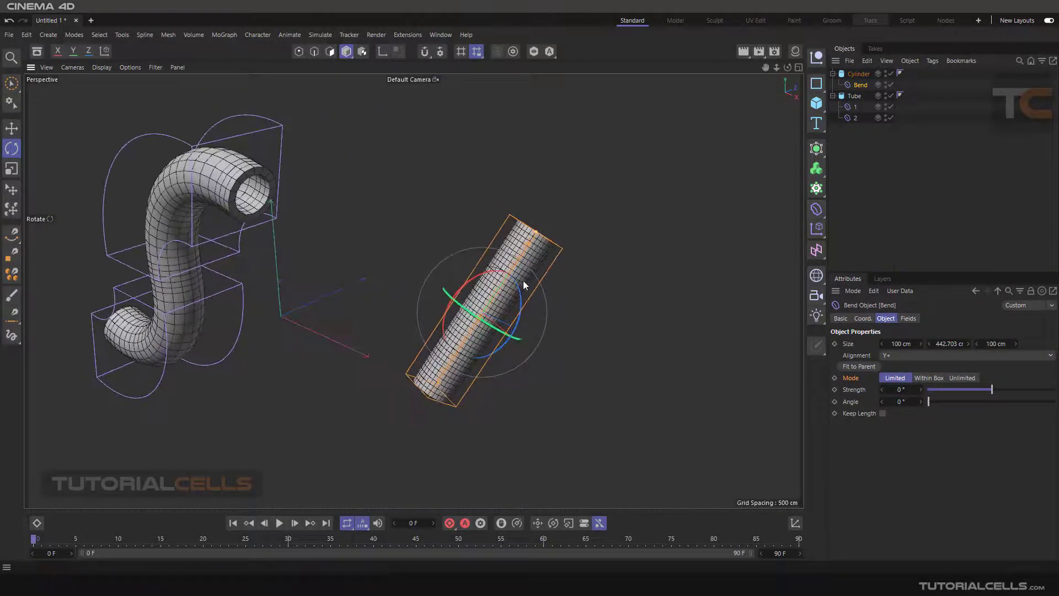
# Try different bends on the cylinder's Bend deformer, ending with strength 9° and angle 35°
pyautogui.click(16, 128)
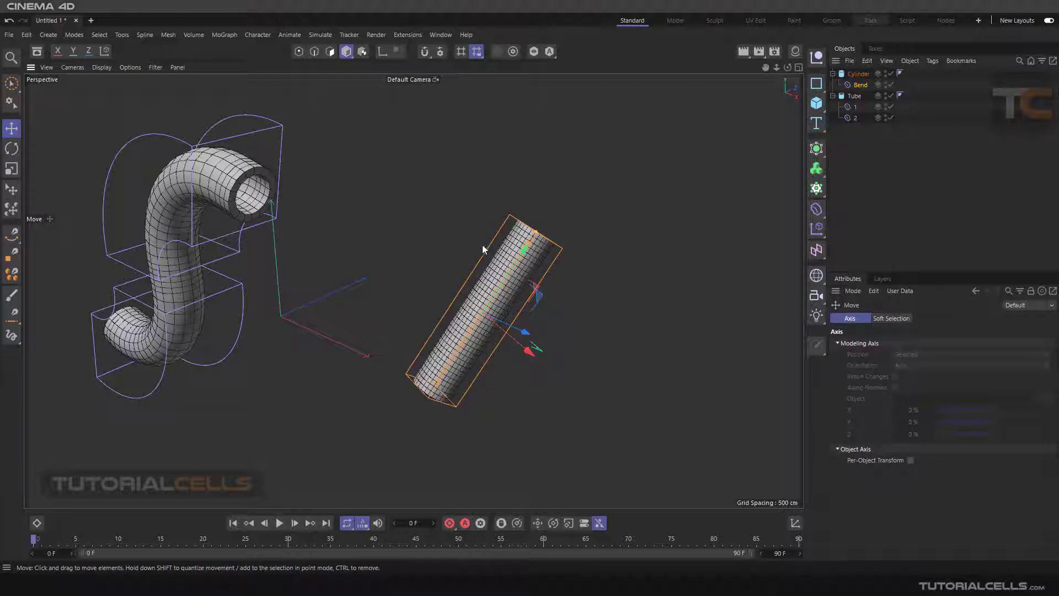
pyautogui.click(860, 85)
pyautogui.keyDown('alt'); pyautogui.moveTo(597, 287); pyautogui.dragTo(637, 238, button='middle'); pyautogui.keyUp('alt')
pyautogui.keyDown('alt'); pyautogui.moveTo(609, 258); pyautogui.dragTo(598, 215); pyautogui.keyUp('alt')
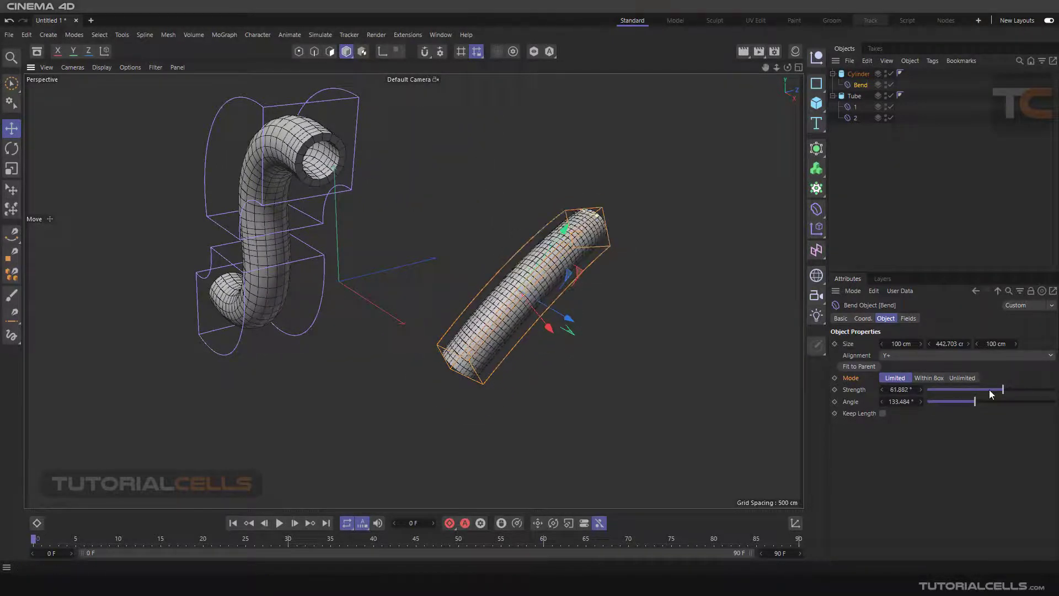
pyautogui.moveTo(1002, 390); pyautogui.dragTo(940, 398)
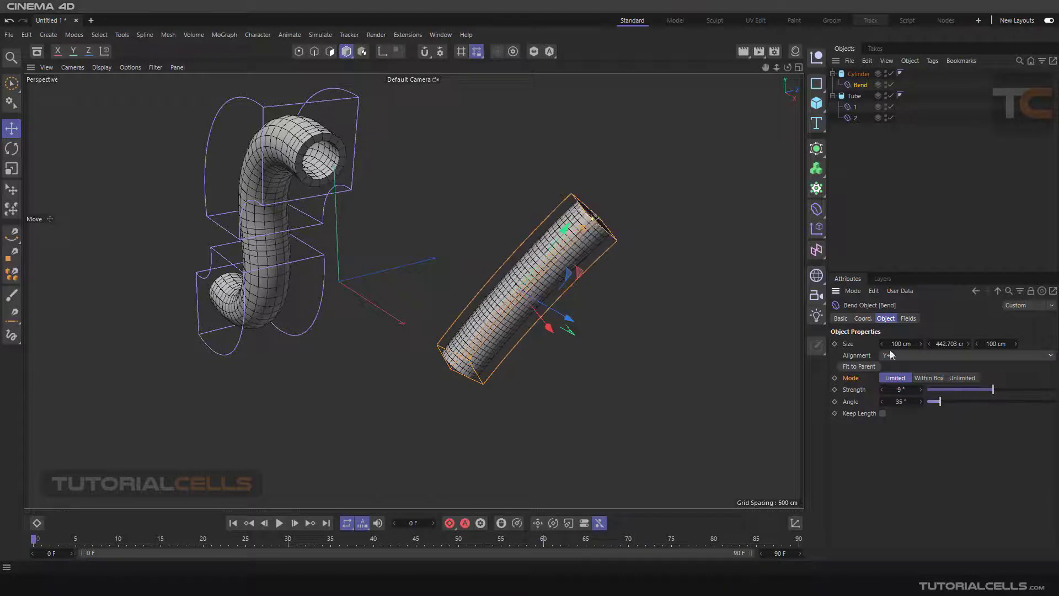
# Set the cylinder's Bend deformer alignment to Auto and try a bend with strength 40° and angle 246°
pyautogui.click(903, 355)
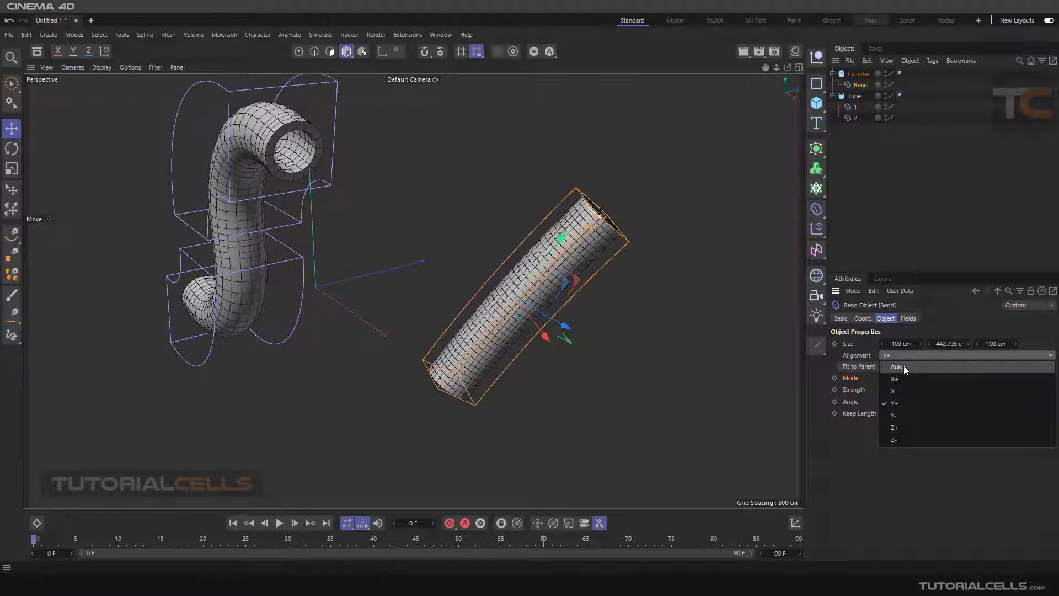
pyautogui.click(903, 366)
pyautogui.moveTo(941, 404); pyautogui.dragTo(973, 390)
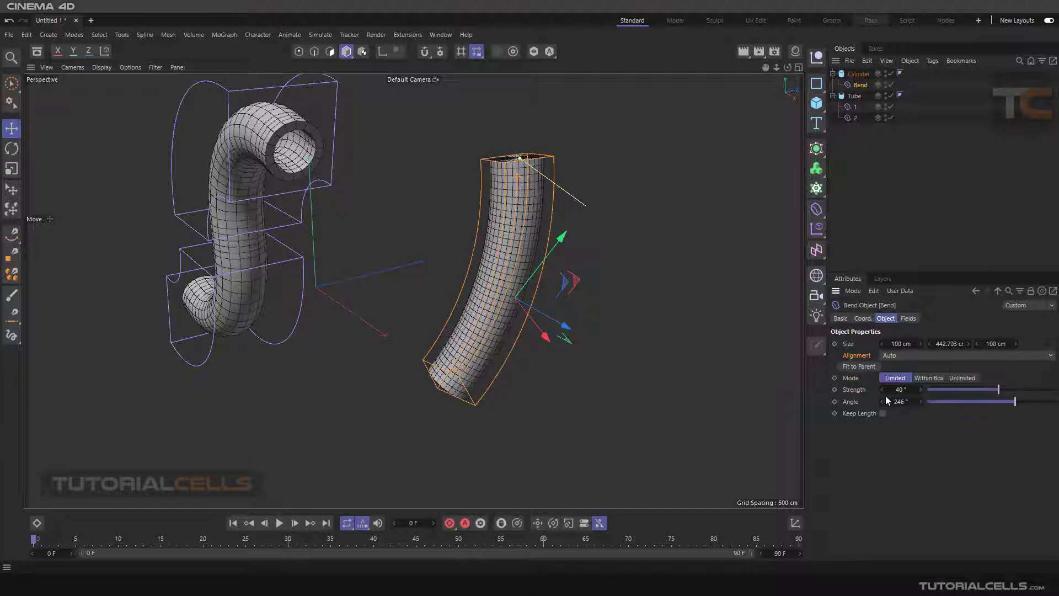
# Undo the recent alignment, strength and angle changes on the cylinder's Bend deformer
pyautogui.hotkey('ctrl', 'z')
pyautogui.hotkey('ctrl', 'z')
pyautogui.hotkey('ctrl', 'z')
pyautogui.hotkey('ctrl', 'z')
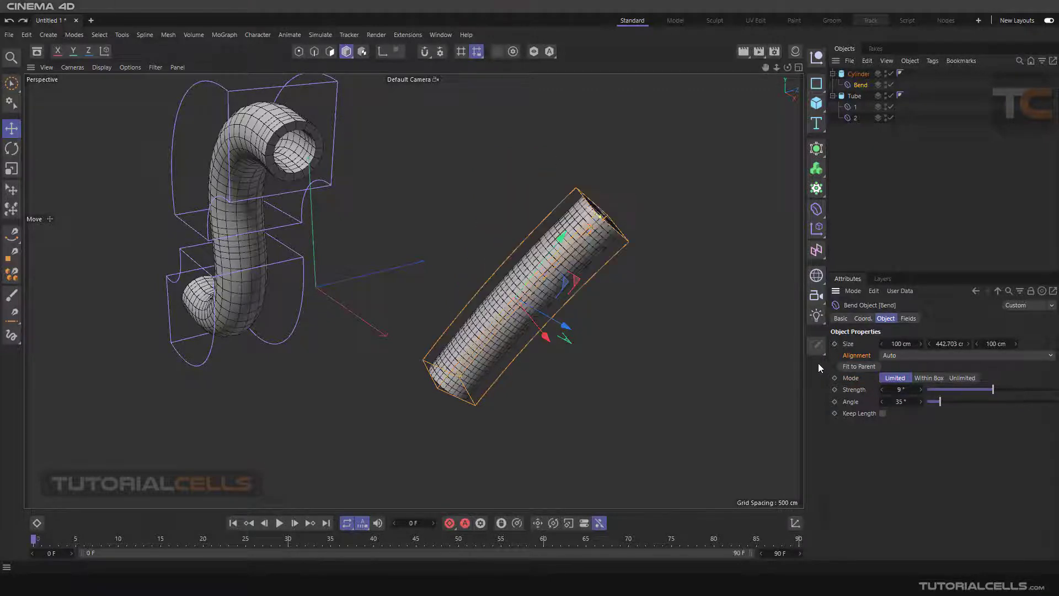
pyautogui.hotkey('ctrl', 'z')
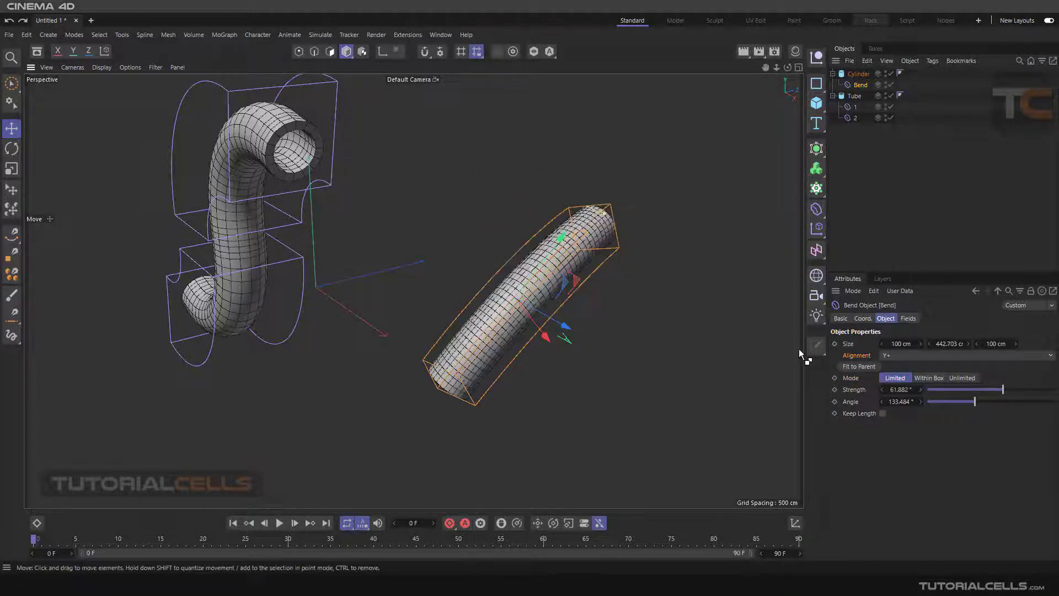
pyautogui.hotkey('ctrl', 'z')
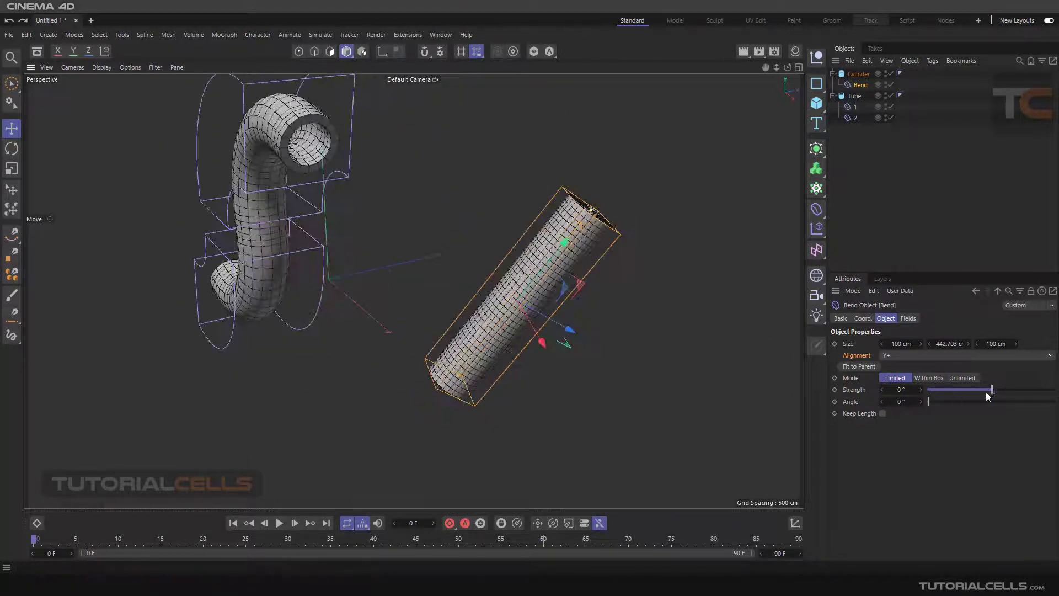
# Bend the tilted cylinder with its Bend deformer, ending with strength -34° and angle 191°
pyautogui.moveTo(993, 390); pyautogui.dragTo(1007, 388)
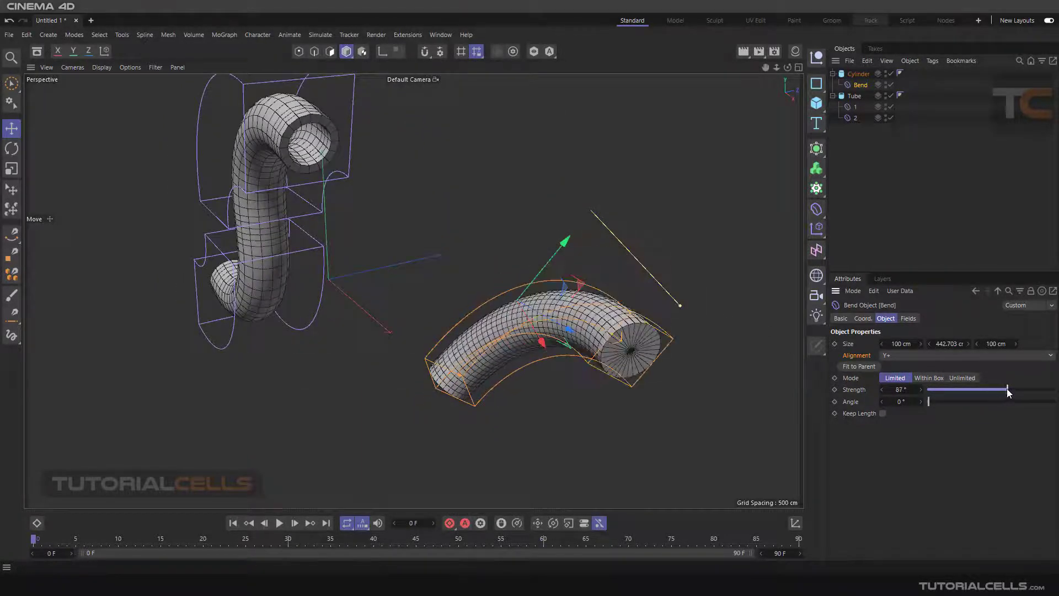
pyautogui.moveTo(931, 402); pyautogui.dragTo(996, 401)
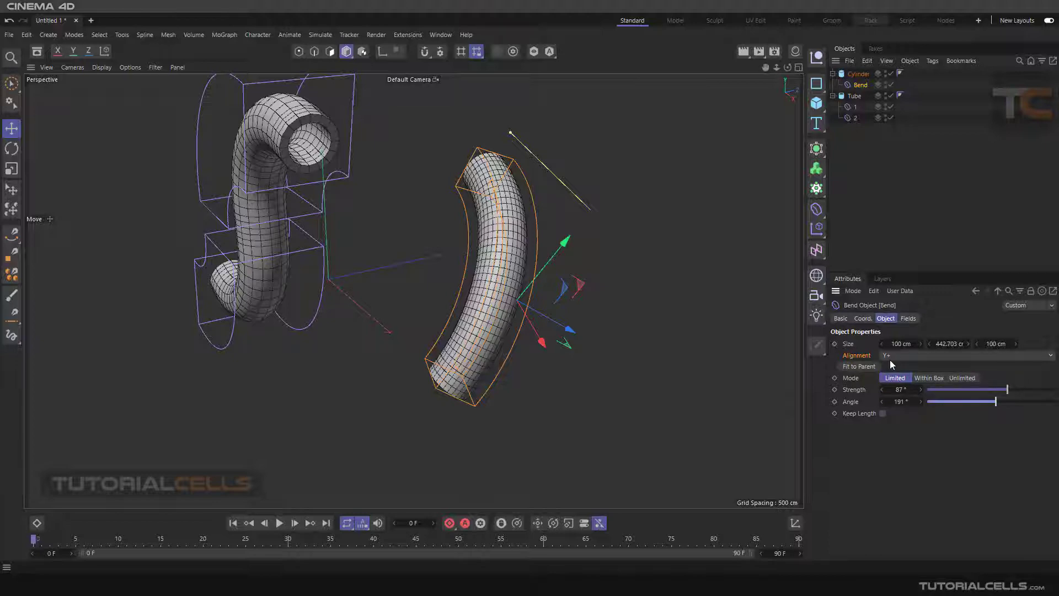
pyautogui.keyDown('alt'); pyautogui.moveTo(466, 241); pyautogui.dragTo(530, 259); pyautogui.keyUp('alt')
pyautogui.moveTo(995, 390)
pyautogui.mouseDown()
pyautogui.moveTo(1021, 390)
pyautogui.moveTo(971, 393)
pyautogui.moveTo(1003, 398)
pyautogui.moveTo(987, 396)
pyautogui.mouseUp()
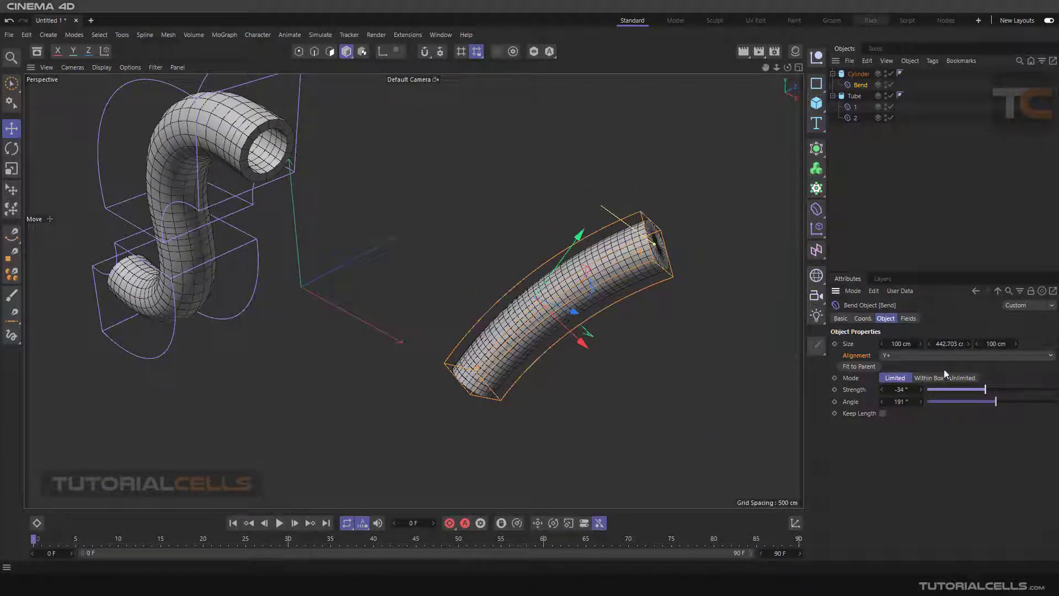
# Review the cylinder's object properties and the Fields settings of its Bend deformer
pyautogui.click(858, 75)
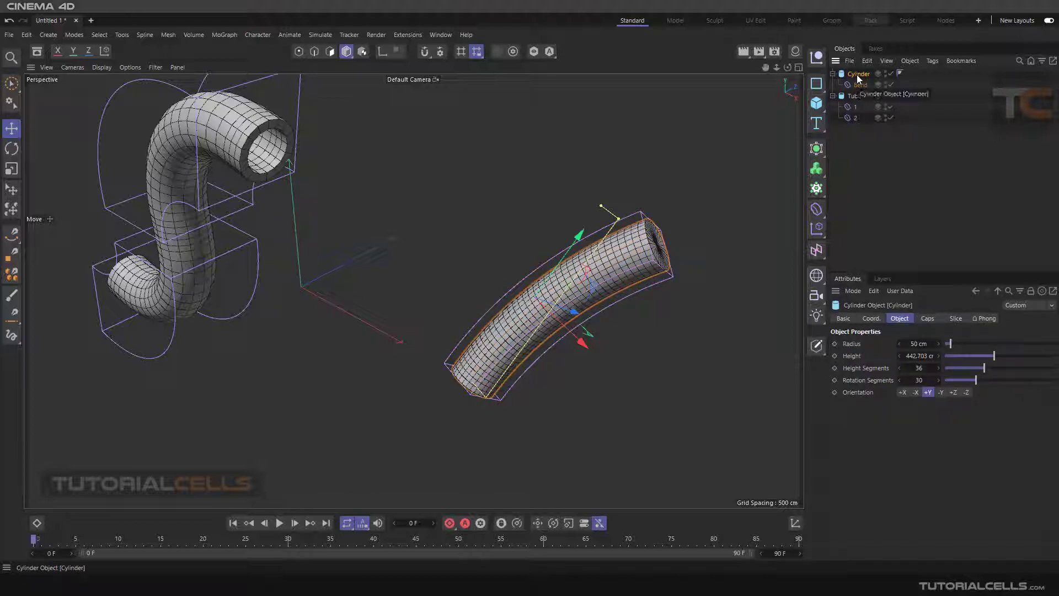
pyautogui.keyDown('alt'); pyautogui.moveTo(771, 185); pyautogui.dragTo(700, 266, button='right'); pyautogui.keyUp('alt')
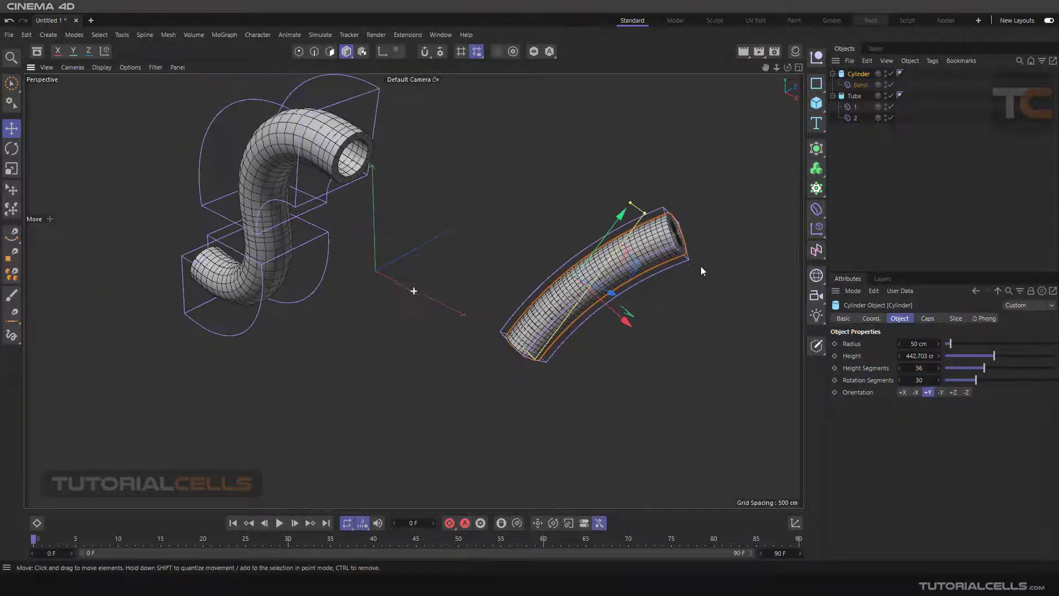
pyautogui.keyDown('alt'); pyautogui.moveTo(701, 266); pyautogui.dragTo(554, 206, button='middle'); pyautogui.keyUp('alt')
pyautogui.keyDown('alt'); pyautogui.moveTo(531, 250); pyautogui.dragTo(558, 241); pyautogui.keyUp('alt')
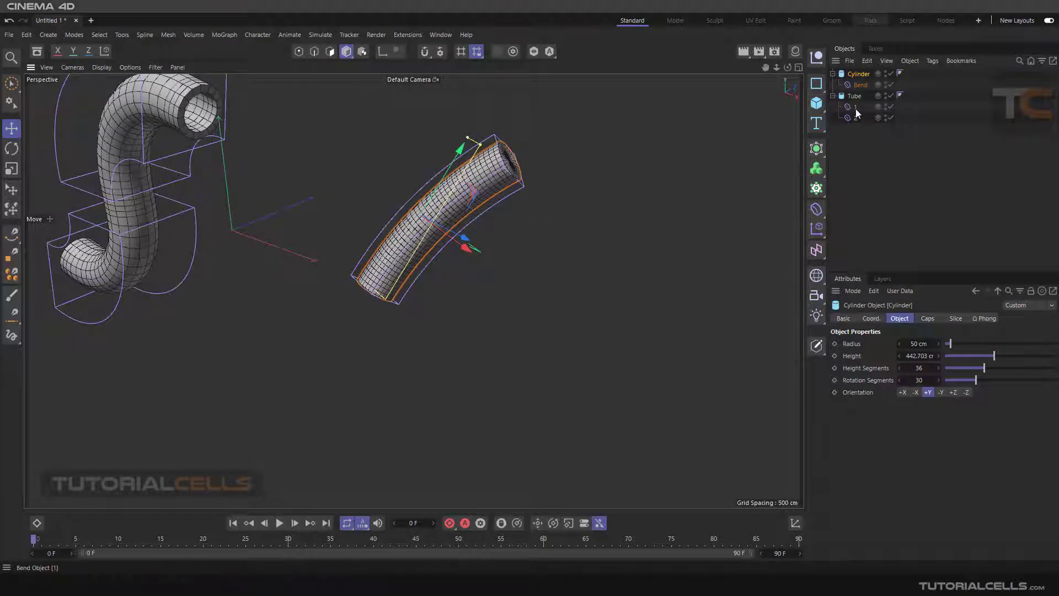
pyautogui.click(859, 85)
pyautogui.click(908, 319)
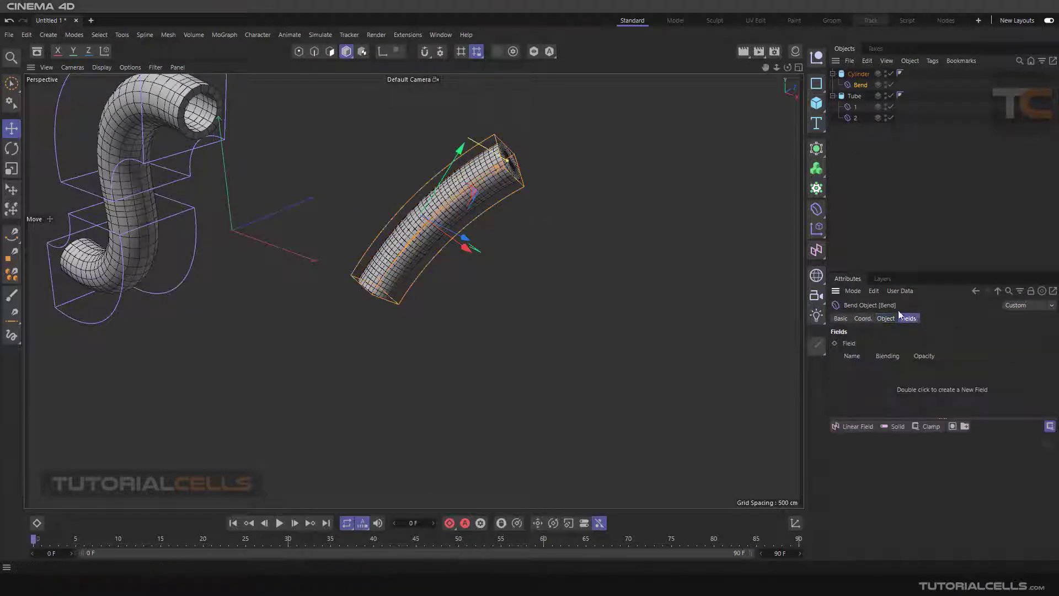
pyautogui.keyDown('alt'); pyautogui.moveTo(517, 210); pyautogui.dragTo(641, 257); pyautogui.keyUp('alt')
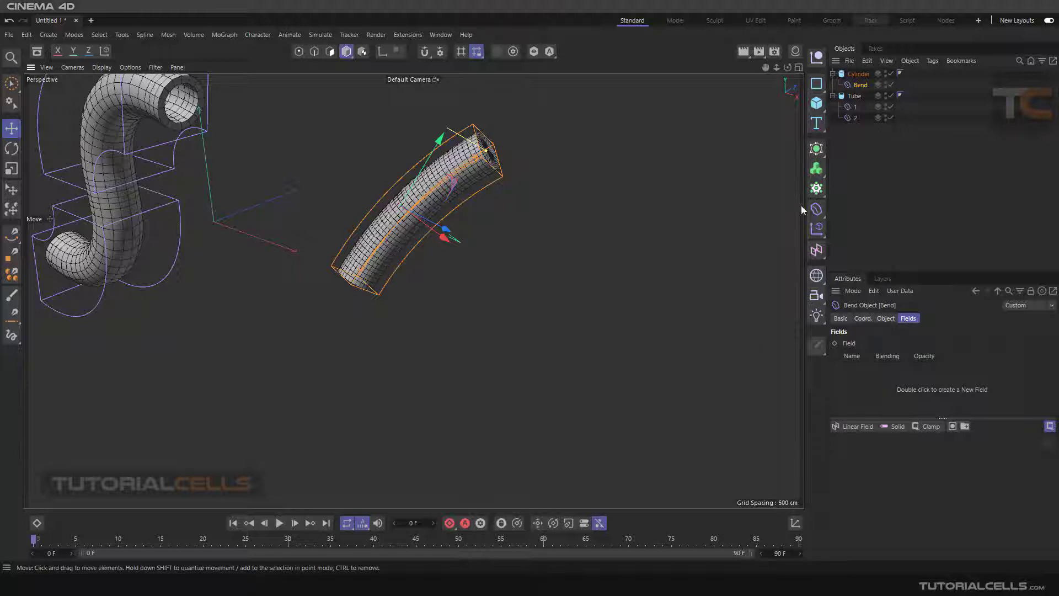
# Add a Cloner object to look at its Effectors settings, and delete it again
pyautogui.click(812, 192)
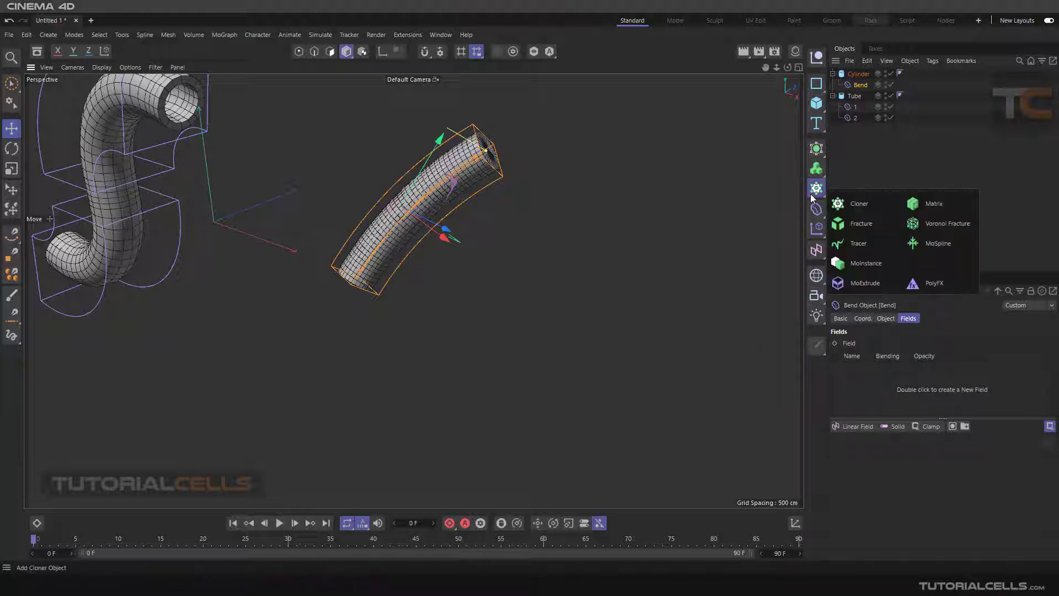
pyautogui.click(858, 208)
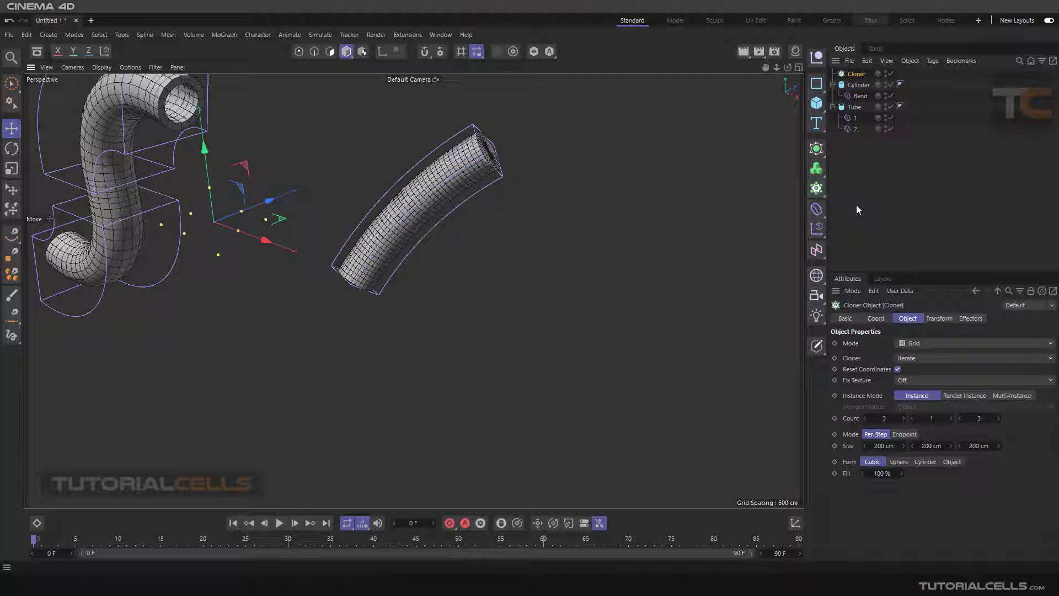
pyautogui.click(965, 319)
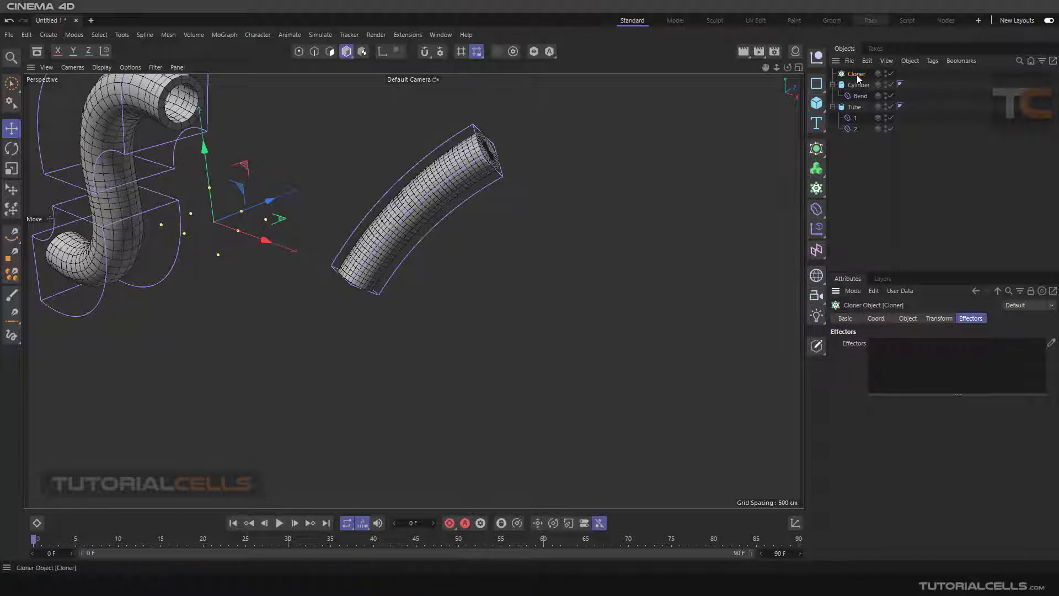
pyautogui.press('Delete')
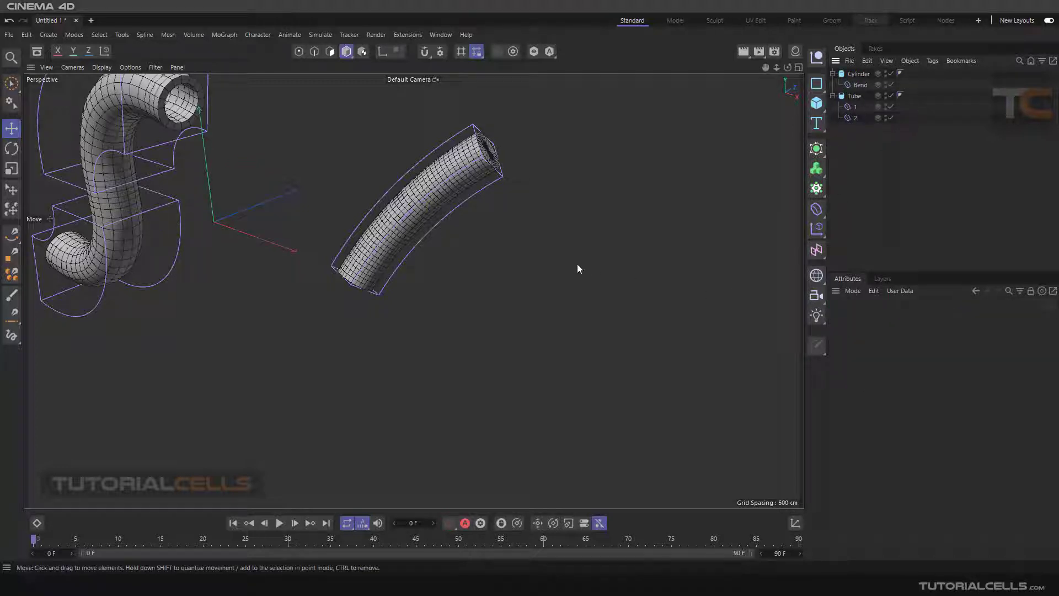
pyautogui.scroll(-1, 641, 265)
pyautogui.click(816, 210)
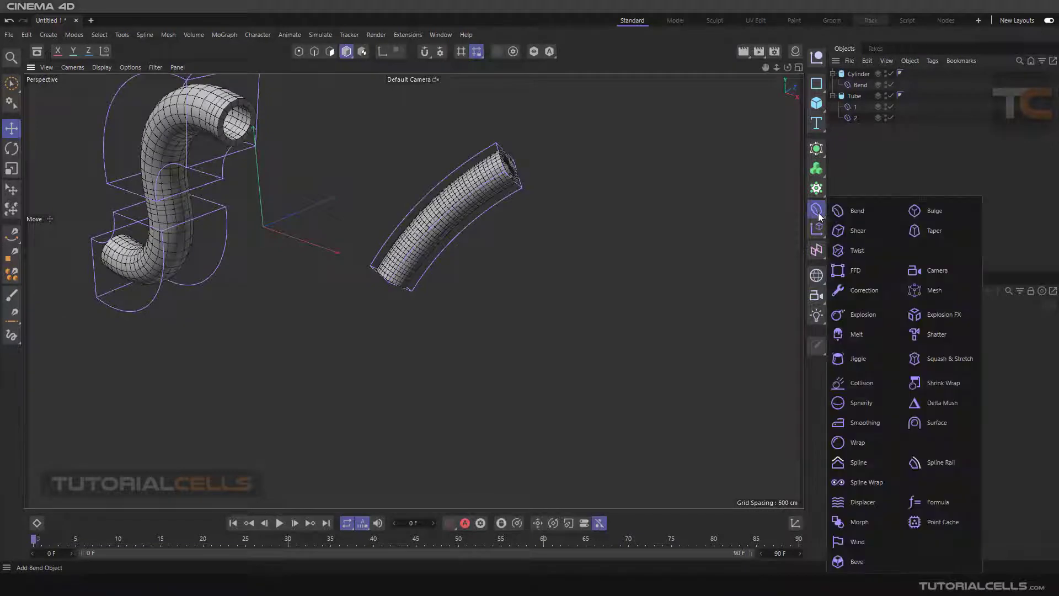
pyautogui.click(699, 274)
# Add a 3D Text object and move it along its X axis into the empty space beyond the bent cylinder
pyautogui.keyDown('alt'); pyautogui.moveTo(682, 260); pyautogui.dragTo(623, 215, button='middle'); pyautogui.keyUp('alt')
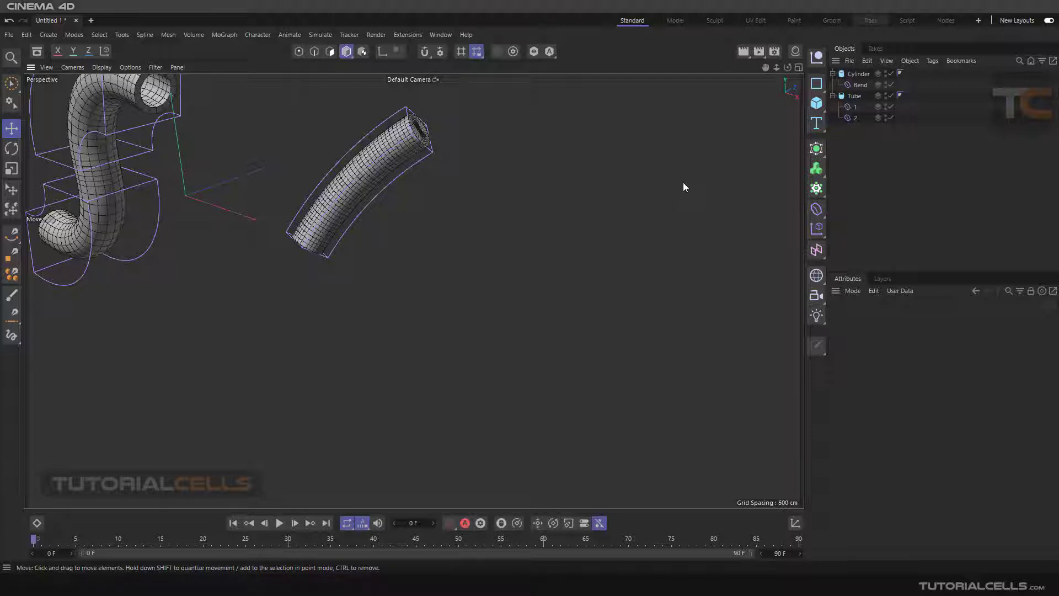
pyautogui.moveTo(816, 125); pyautogui.dragTo(838, 139)
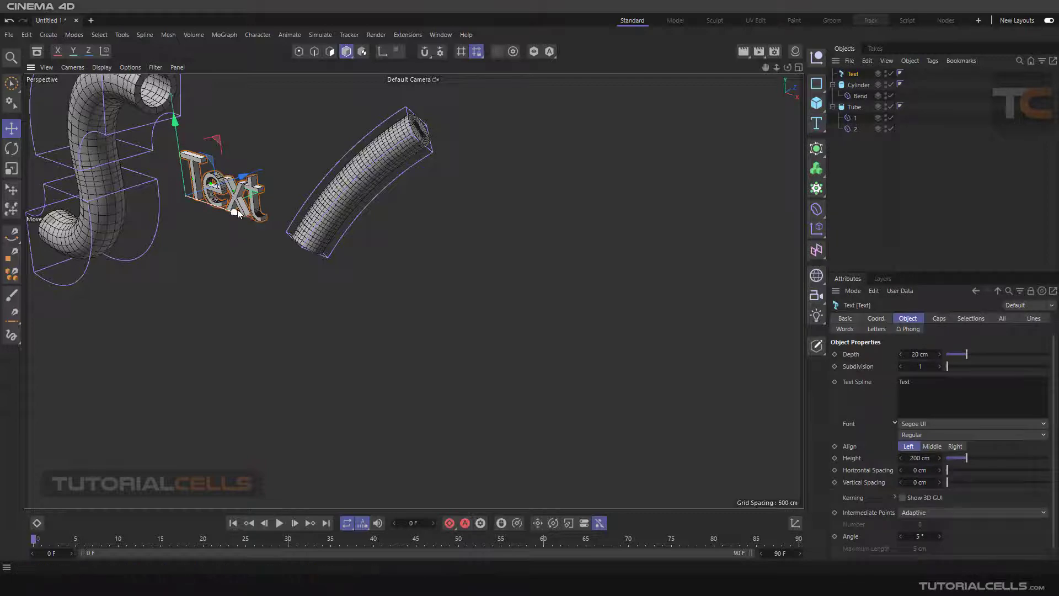
pyautogui.moveTo(264, 206); pyautogui.dragTo(502, 285)
pyautogui.scroll(8, 596, 303)
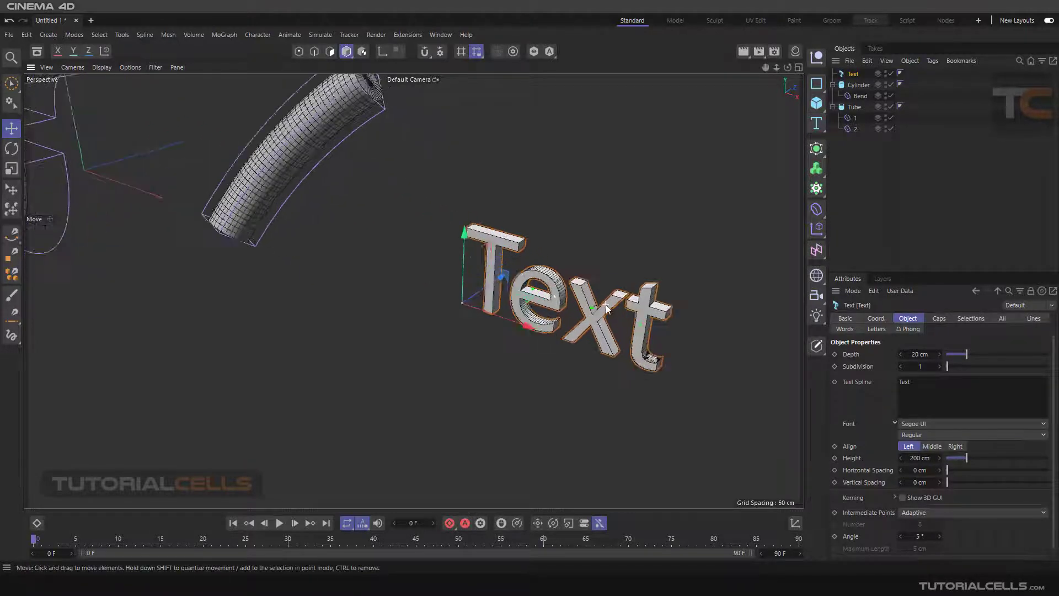
pyautogui.scroll(4, 602, 304)
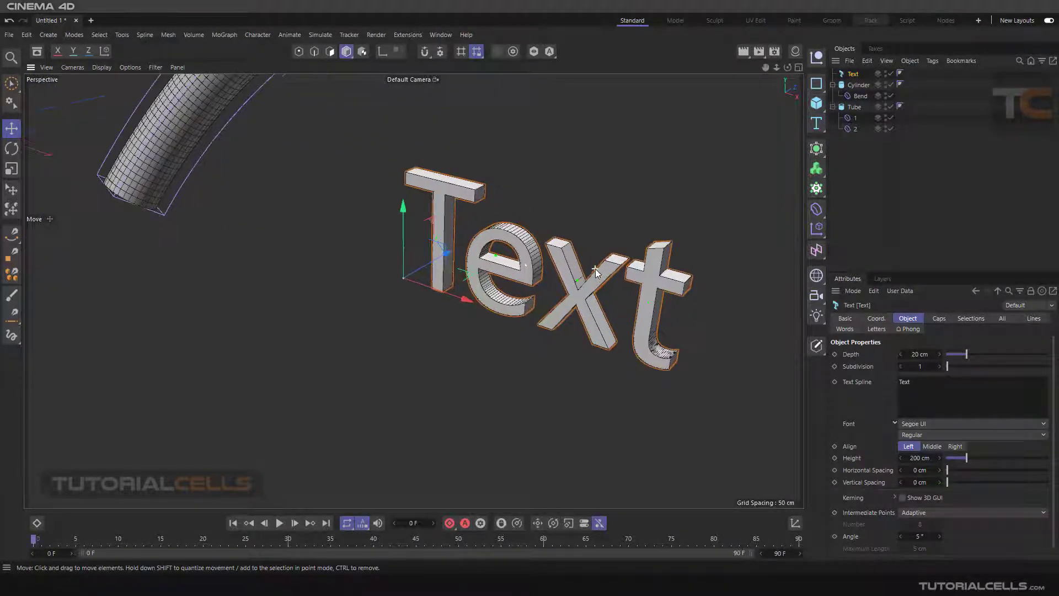
pyautogui.moveTo(596, 268)
pyautogui.keyDown('alt'); pyautogui.mouseDown()
pyautogui.moveTo(581, 267)
pyautogui.moveTo(589, 253)
pyautogui.moveTo(590, 261)
pyautogui.mouseUp(); pyautogui.keyUp('alt')
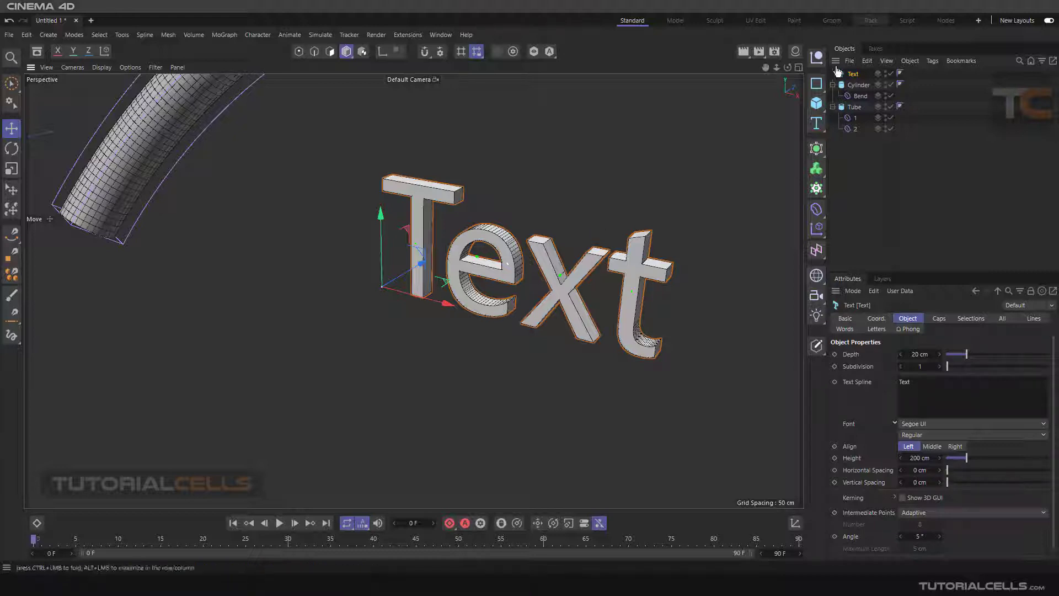
# Change the text object's wording to TC and set its Segoe UI font style to Bold
pyautogui.doubleClick(905, 381)
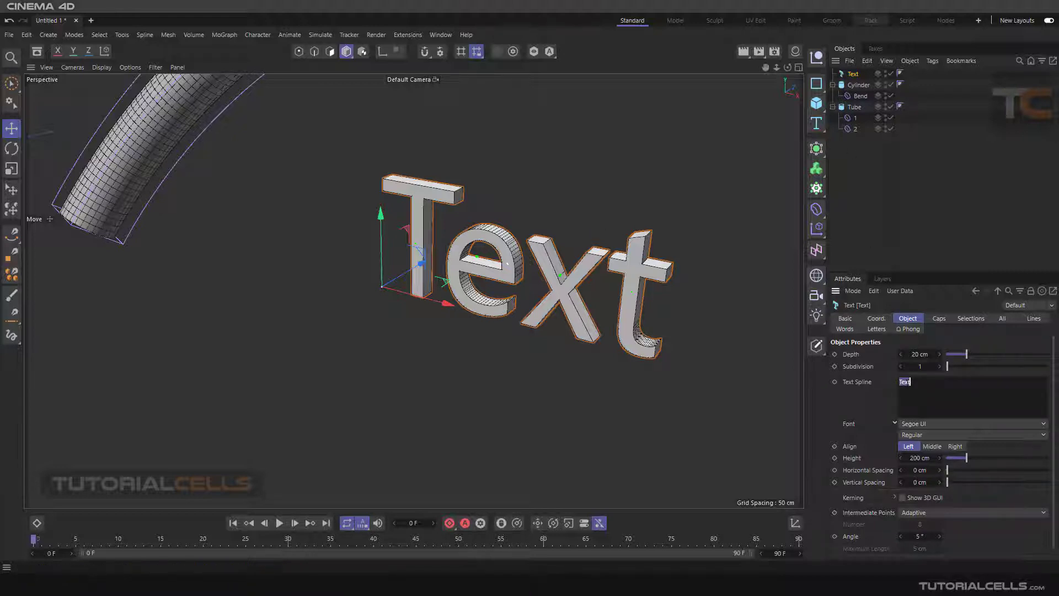
pyautogui.write('TC')
pyautogui.click(876, 401)
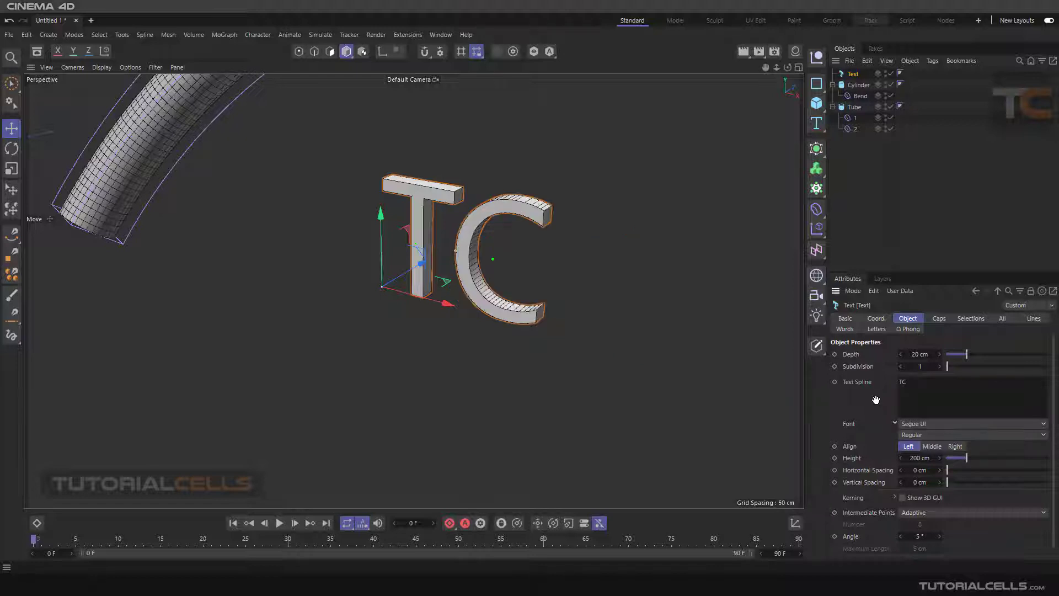
pyautogui.click(938, 435)
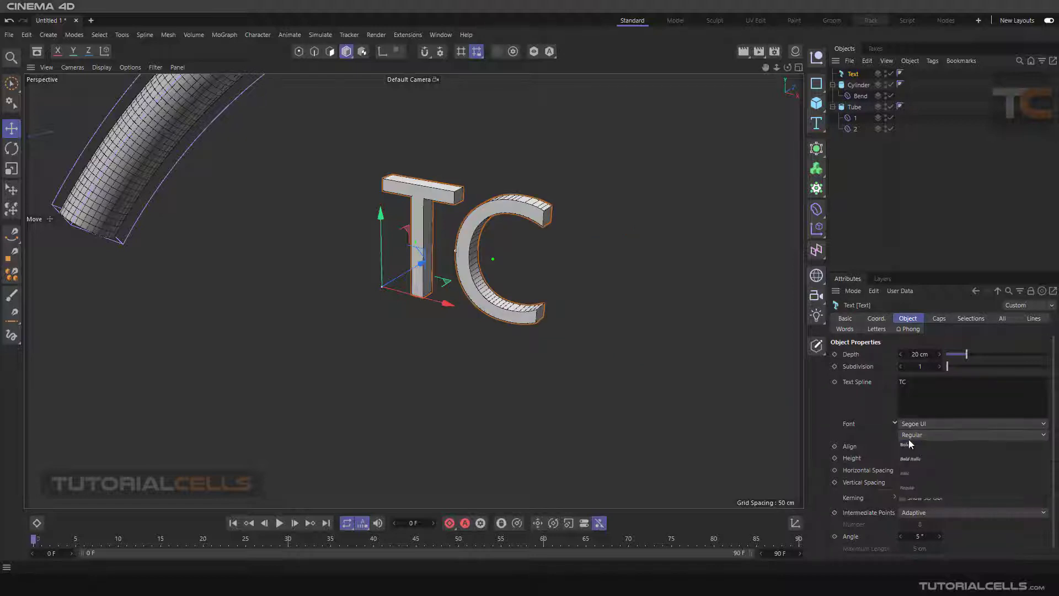
pyautogui.click(949, 447)
pyautogui.scroll(1, 483, 246)
pyautogui.keyDown('alt'); pyautogui.moveTo(484, 246); pyautogui.dragTo(502, 235); pyautogui.keyUp('alt')
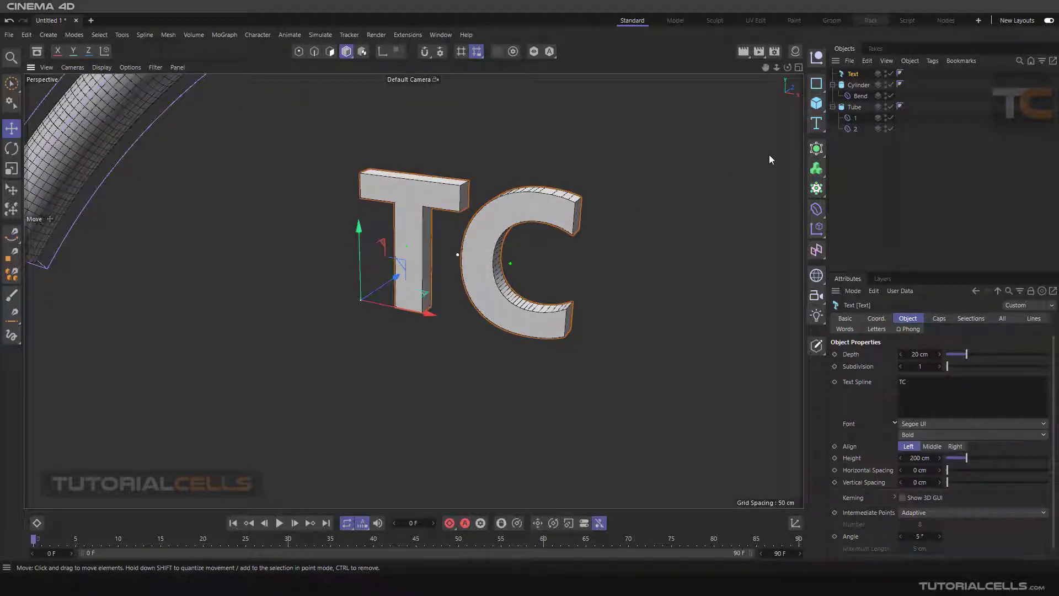
# Add a Bend deformer as a fitted child of the TC text, set its strength to 53° and raise its angle
pyautogui.click(817, 209)
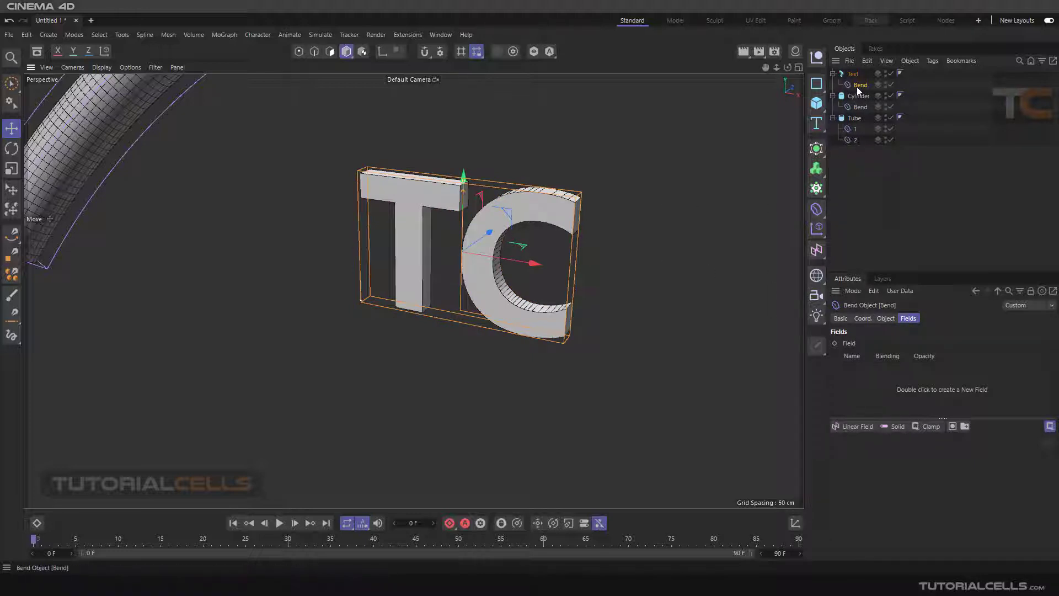
pyautogui.click(887, 320)
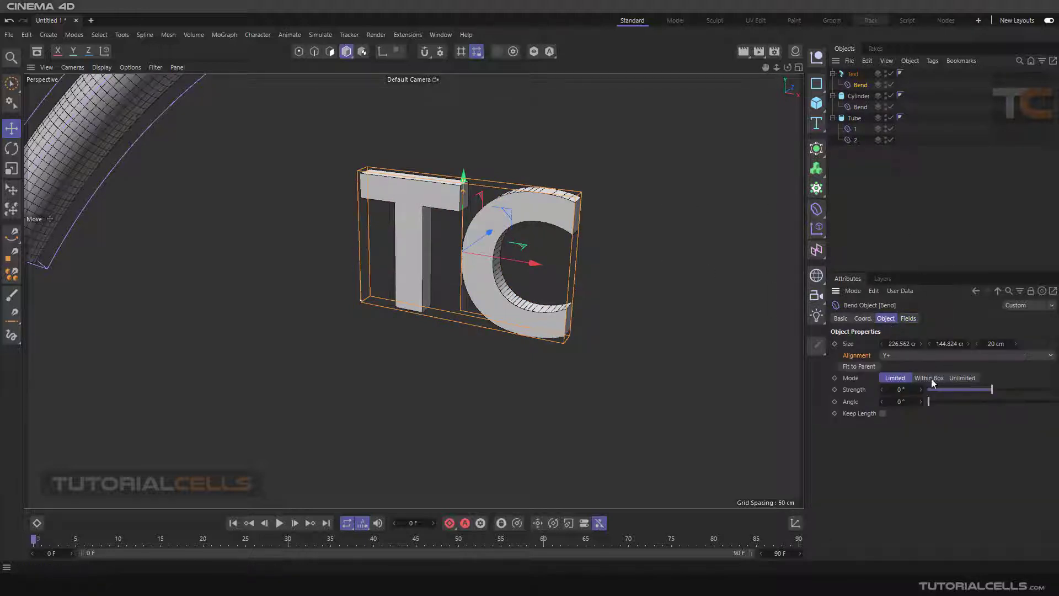
pyautogui.moveTo(988, 391); pyautogui.dragTo(1002, 390)
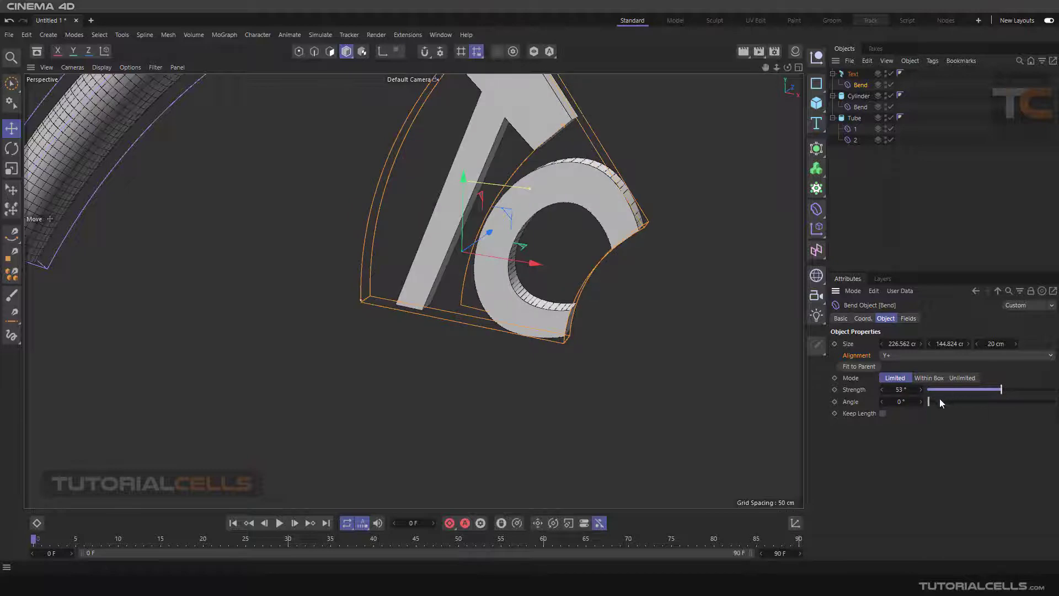
pyautogui.moveTo(939, 399); pyautogui.dragTo(960, 401)
pyautogui.keyDown('alt'); pyautogui.moveTo(490, 202); pyautogui.dragTo(508, 237); pyautogui.keyUp('alt')
# Set the TC text's extrusion subdivision to 5 and its intermediate points to Subdivided
pyautogui.click(853, 74)
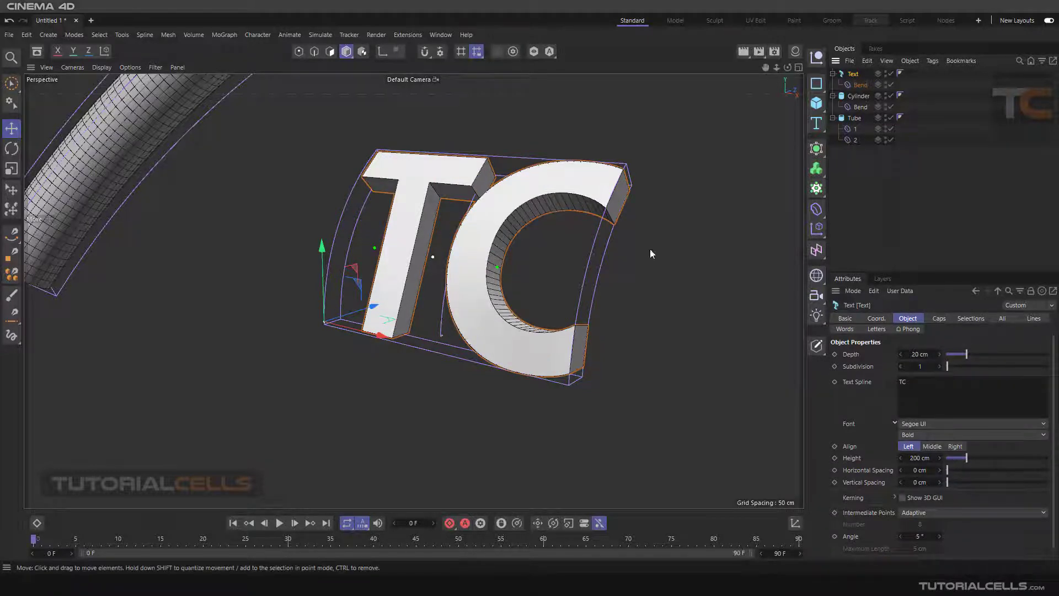
pyautogui.scroll(2, 547, 211)
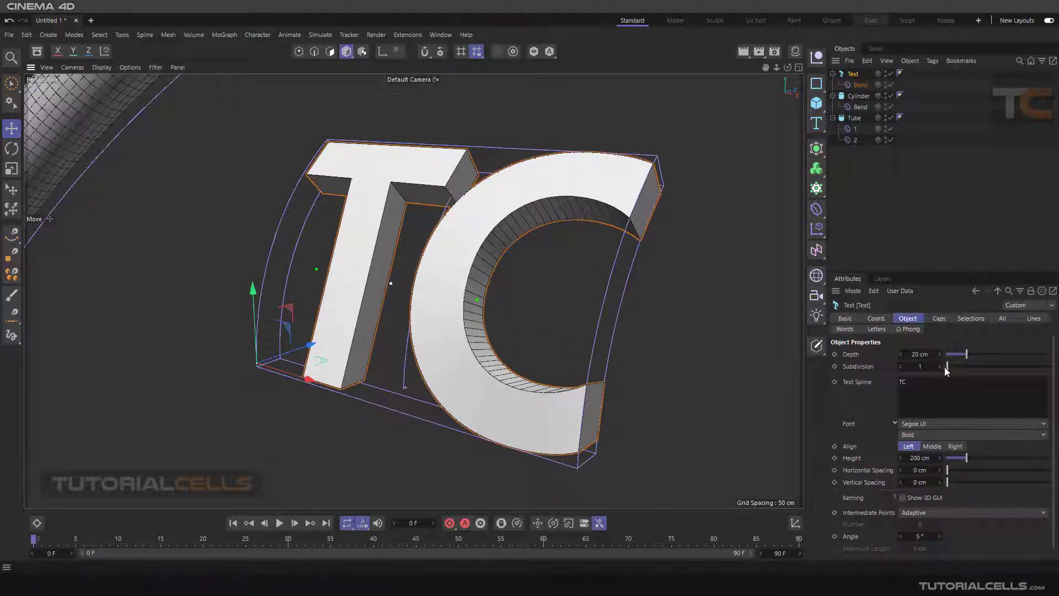
pyautogui.moveTo(945, 366); pyautogui.dragTo(968, 366)
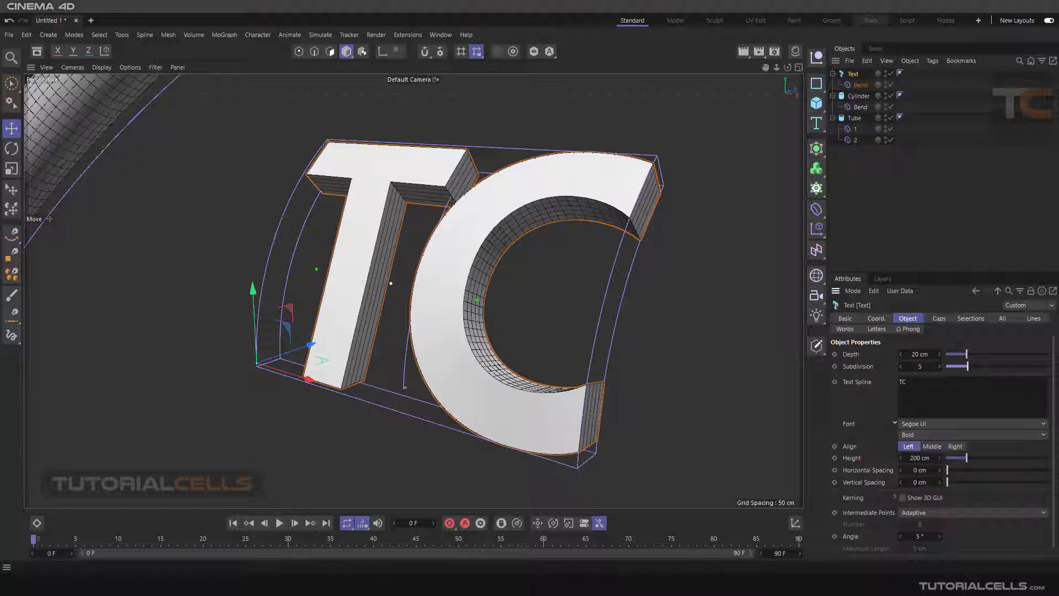
pyautogui.click(912, 515)
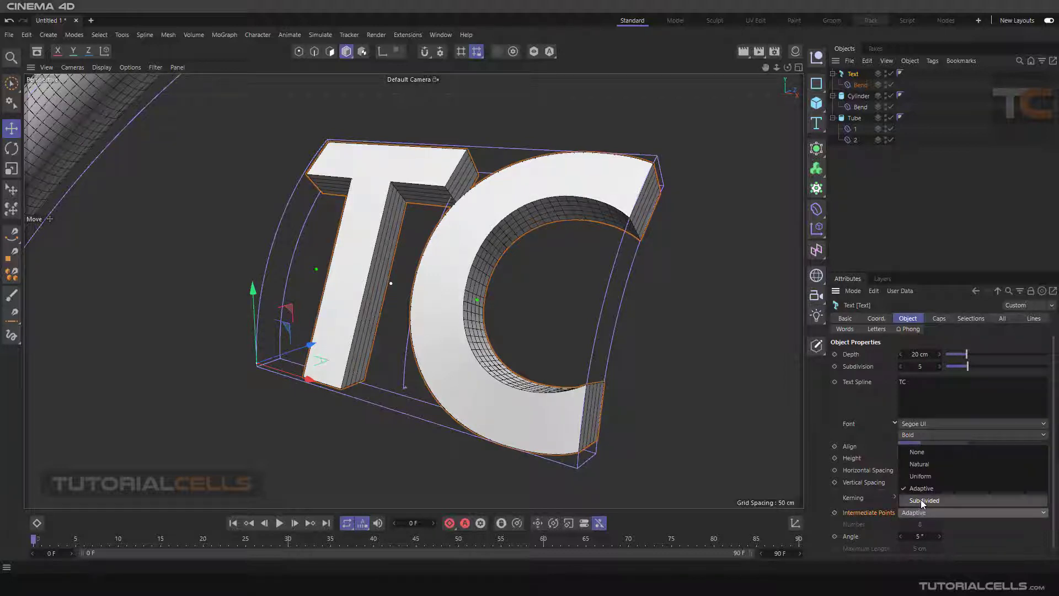
pyautogui.click(921, 500)
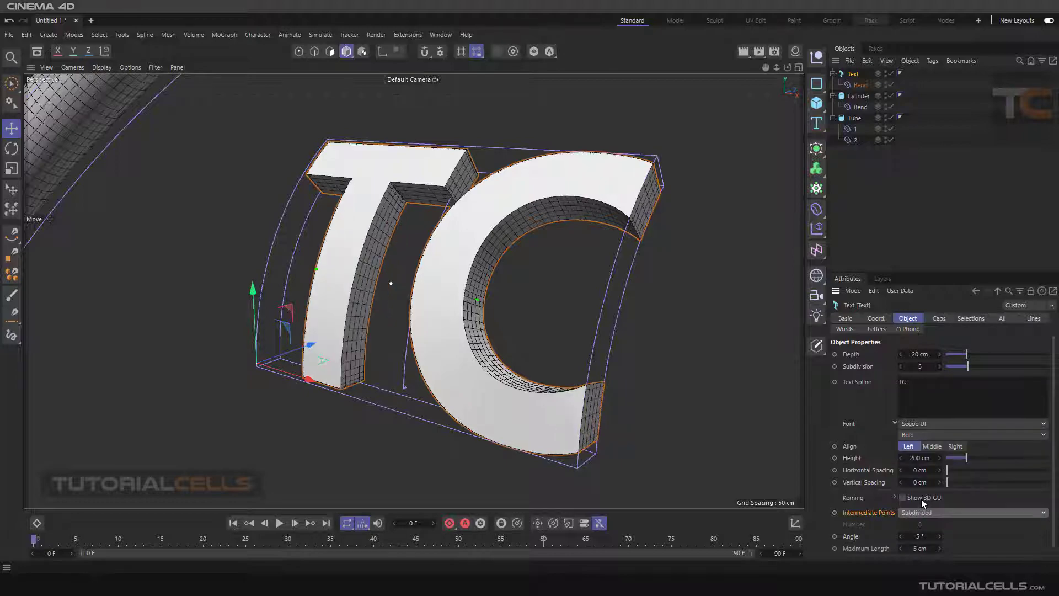
# Set the TC text's caps type to Regular Grid so its front faces are subdivided for bending
pyautogui.moveTo(390, 272)
pyautogui.keyDown('alt'); pyautogui.mouseDown()
pyautogui.moveTo(314, 252)
pyautogui.moveTo(467, 258)
pyautogui.moveTo(469, 276)
pyautogui.moveTo(393, 260)
pyautogui.moveTo(425, 298)
pyautogui.moveTo(441, 266)
pyautogui.moveTo(355, 237)
pyautogui.moveTo(402, 264)
pyautogui.mouseUp(); pyautogui.keyUp('alt')
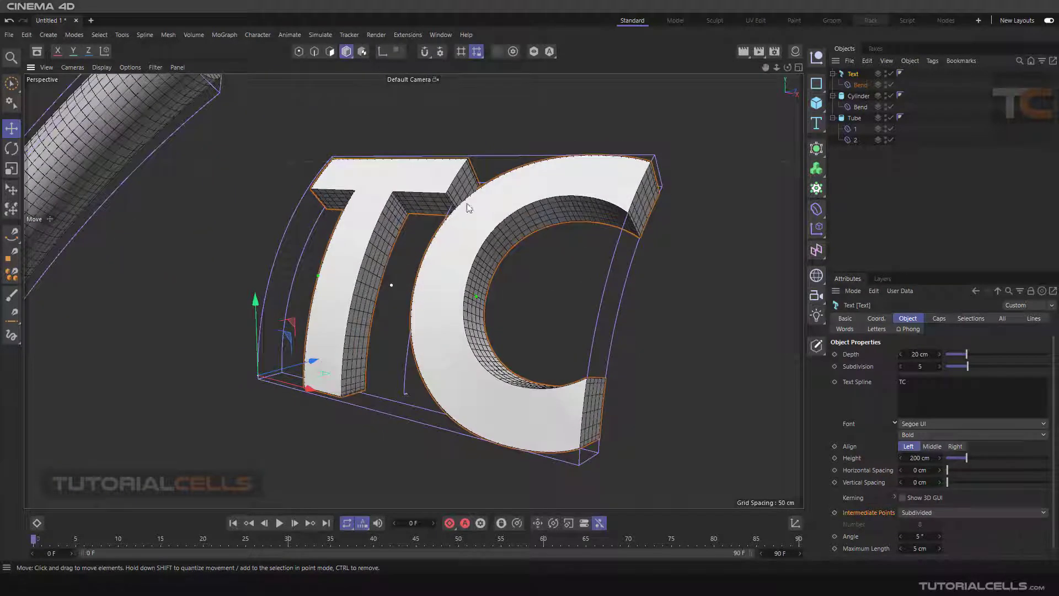
pyautogui.click(939, 318)
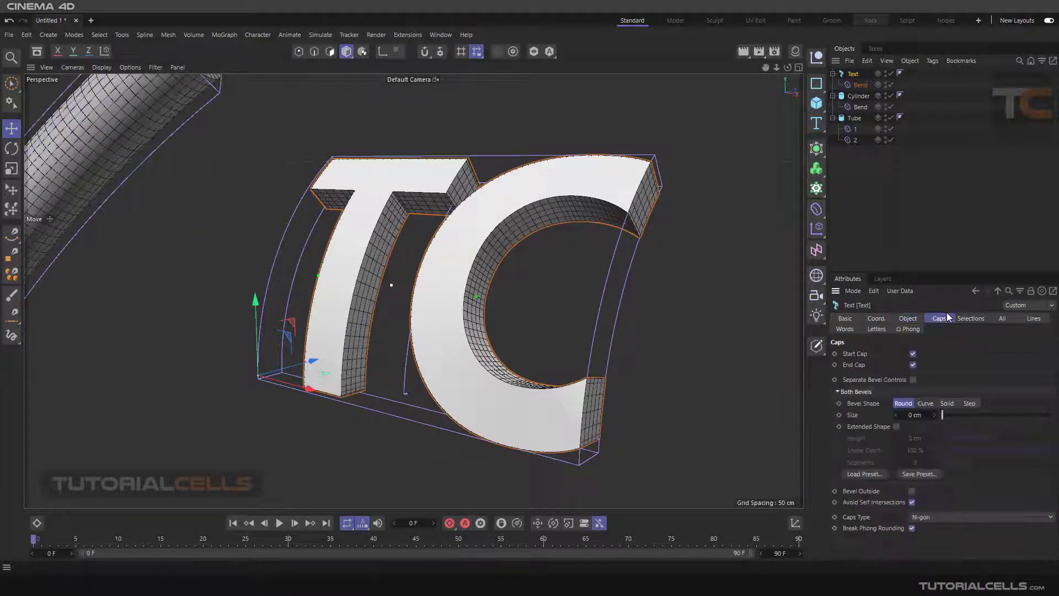
pyautogui.click(926, 518)
pyautogui.click(933, 505)
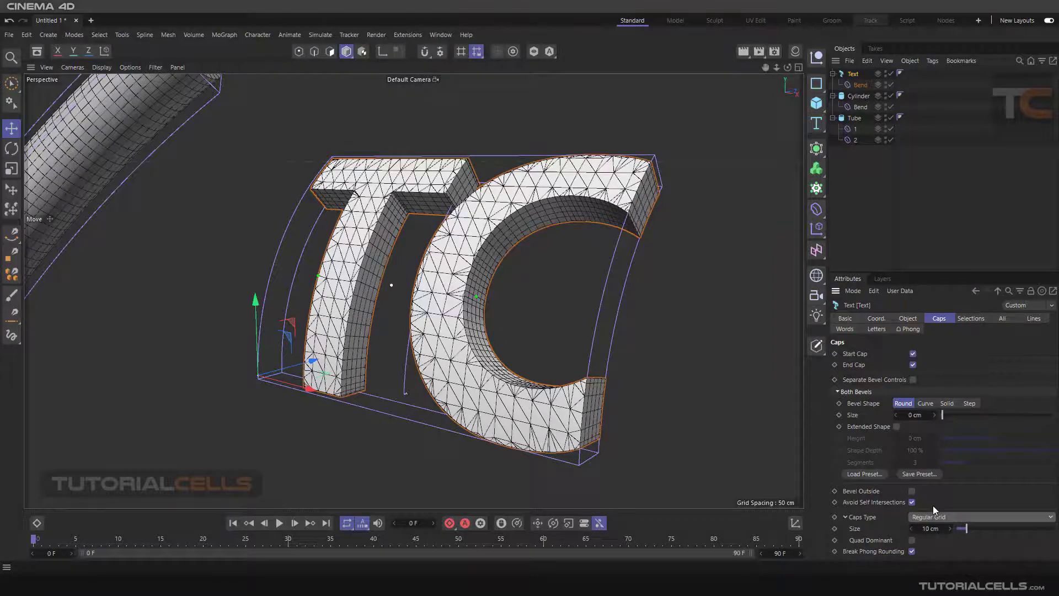
pyautogui.moveTo(540, 231)
pyautogui.keyDown('alt'); pyautogui.mouseDown()
pyautogui.moveTo(485, 209)
pyautogui.moveTo(574, 249)
pyautogui.moveTo(528, 234)
pyautogui.mouseUp(); pyautogui.keyUp('alt')
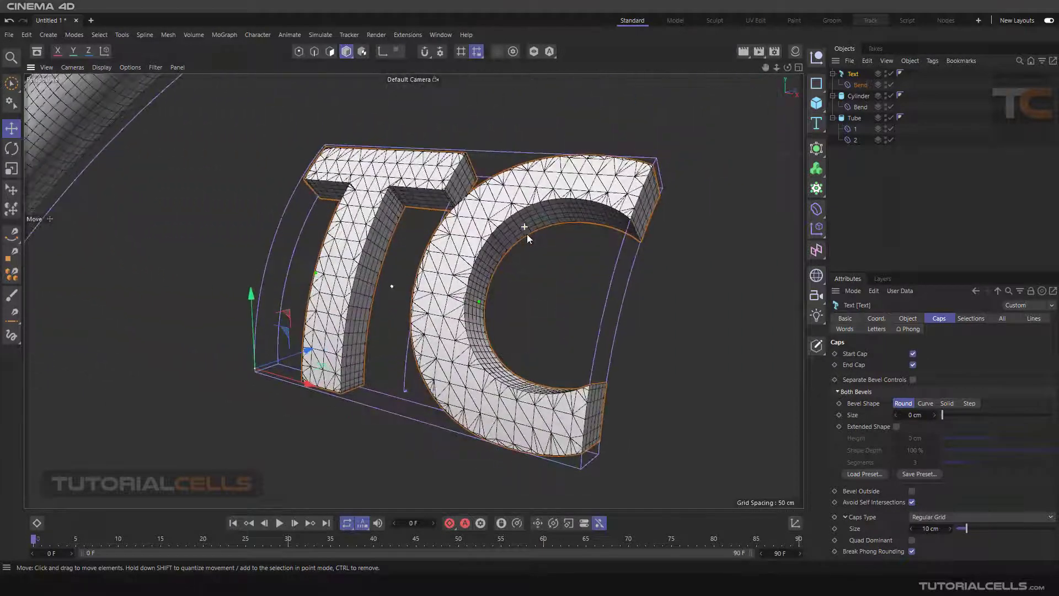
# Switch the perspective view's display to Gouraud Shading without lines
pyautogui.scroll(-5, 527, 242)
pyautogui.click(107, 68)
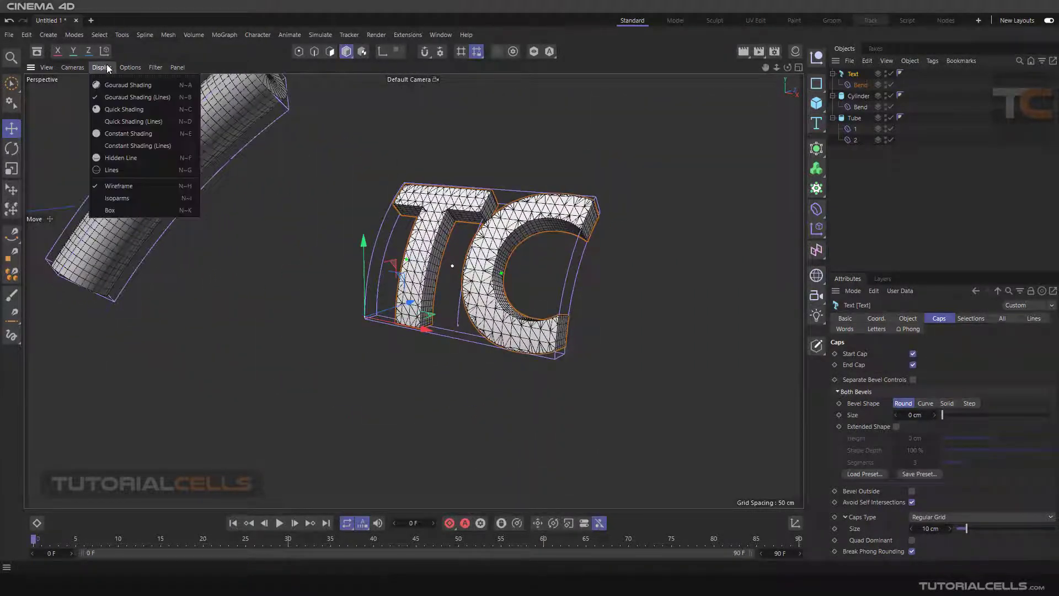
pyautogui.click(127, 85)
pyautogui.scroll(2, 538, 247)
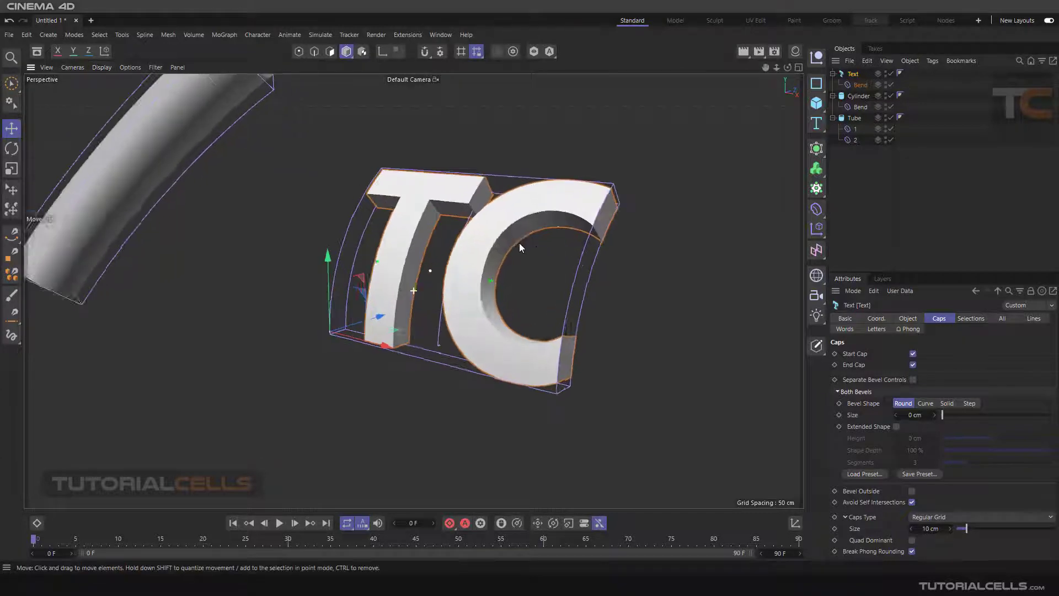
pyautogui.moveTo(520, 248)
pyautogui.keyDown('alt'); pyautogui.mouseDown()
pyautogui.moveTo(423, 227)
pyautogui.moveTo(535, 247)
pyautogui.mouseUp(); pyautogui.keyUp('alt')
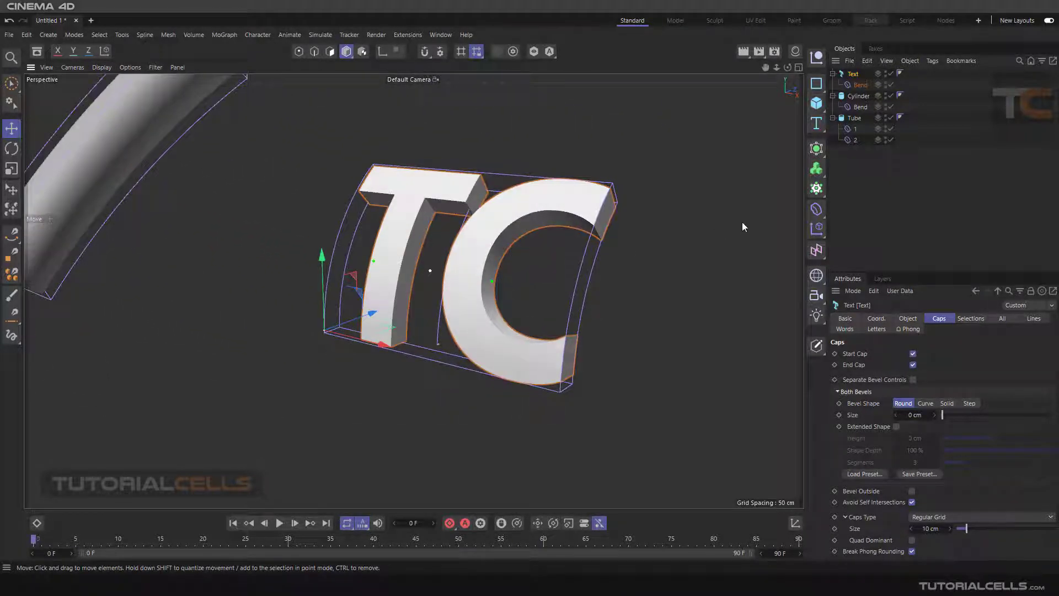
# Browse the field types for the TC text's Bend deformer and add a Linear Field to it
pyautogui.click(859, 85)
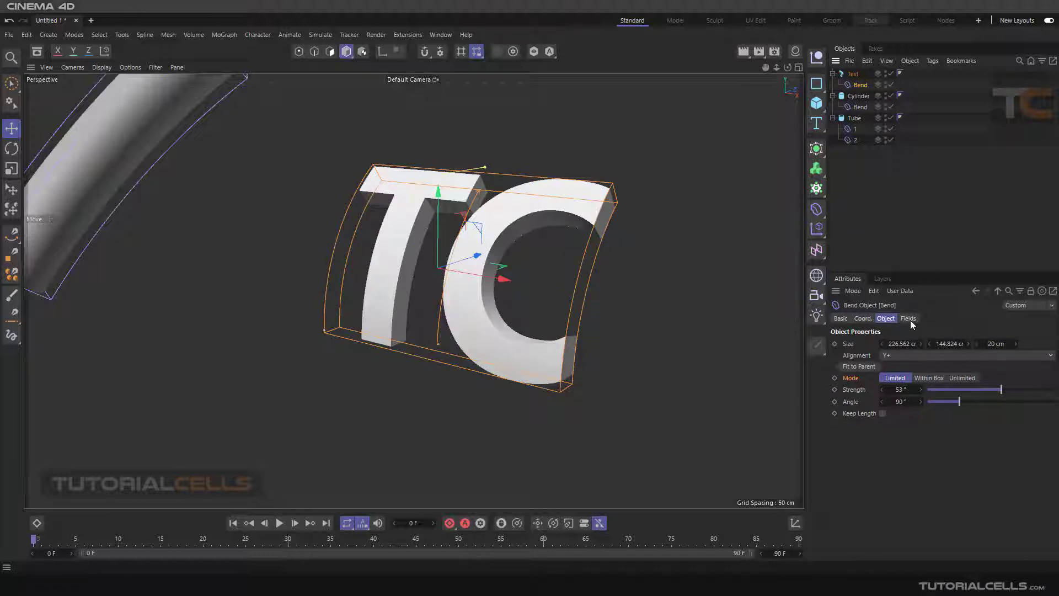
pyautogui.click(910, 319)
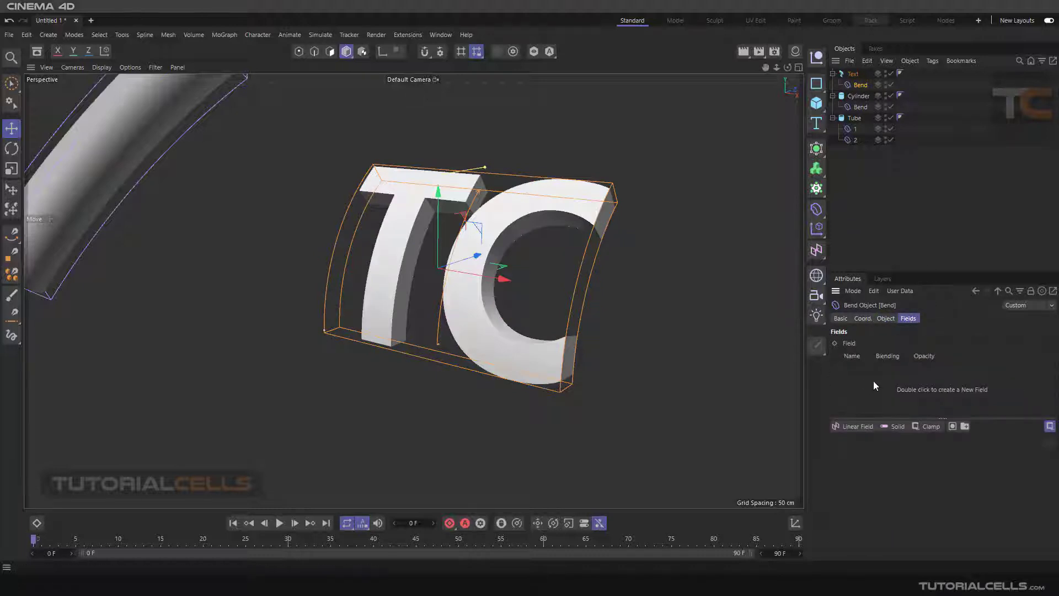
pyautogui.click(865, 428)
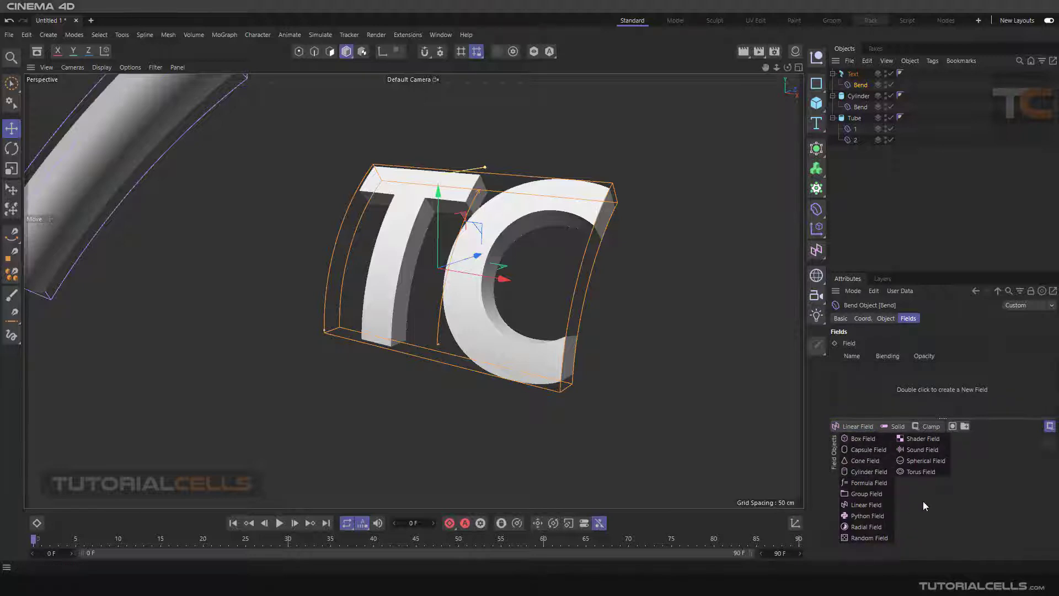
pyautogui.click(973, 486)
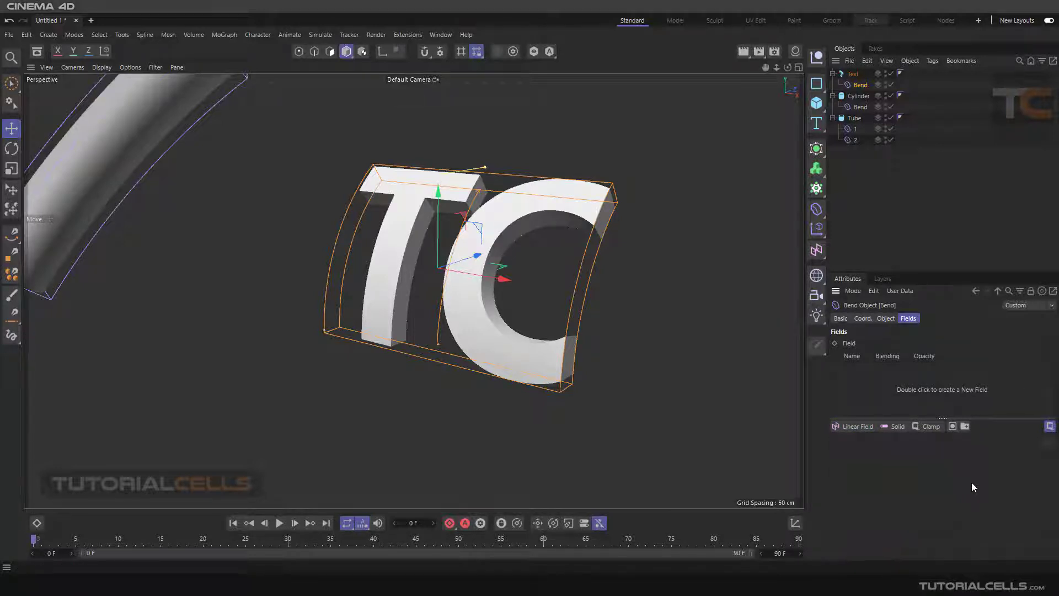
pyautogui.click(850, 426)
pyautogui.scroll(-2, 729, 348)
pyautogui.keyDown('alt'); pyautogui.moveTo(556, 289); pyautogui.dragTo(445, 268); pyautogui.keyUp('alt')
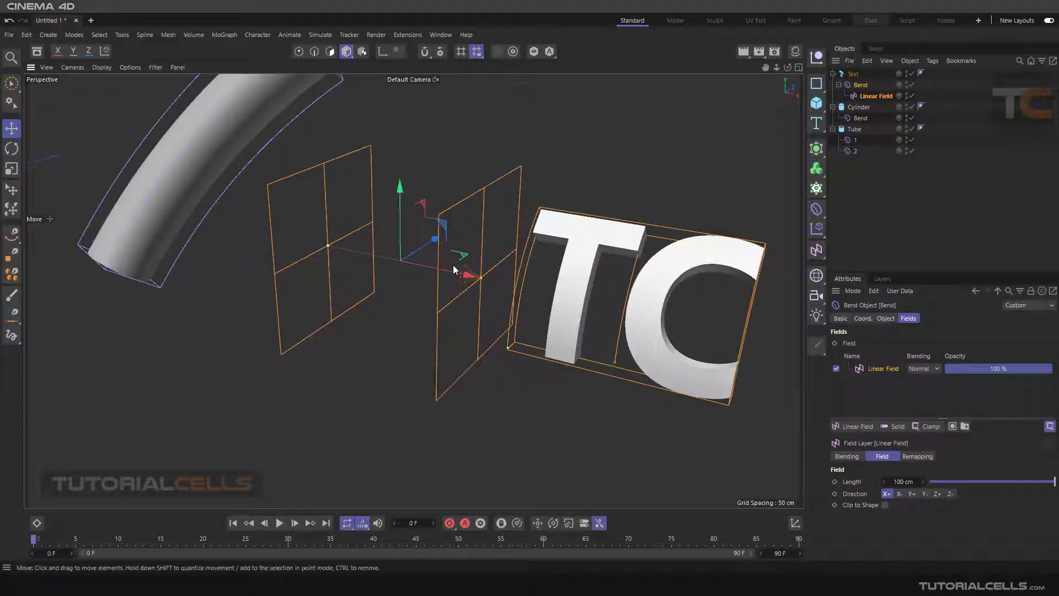
pyautogui.scroll(-2, 452, 266)
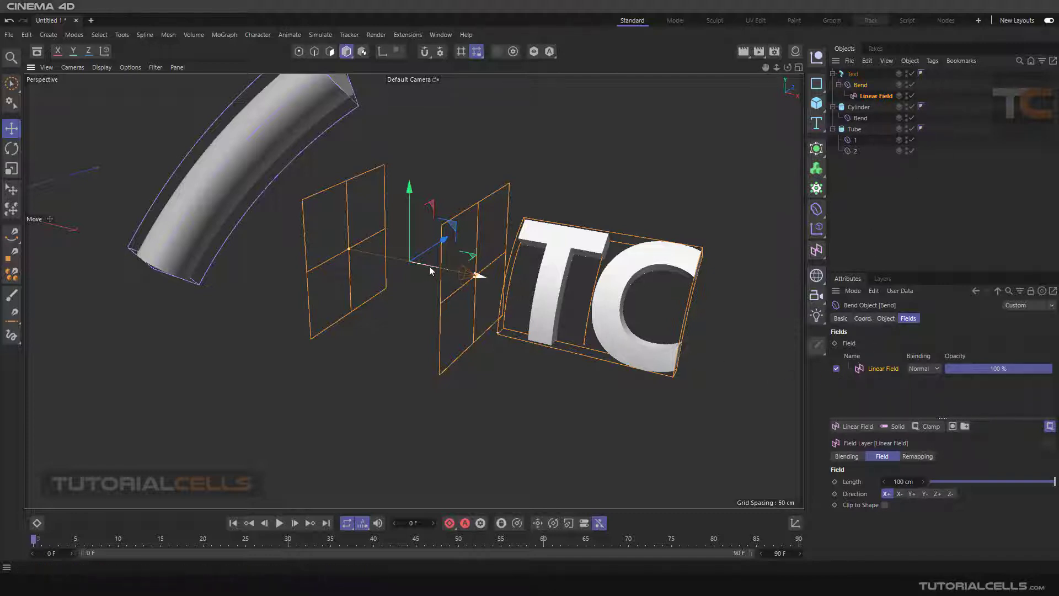
# Slide the Linear Field along its X axis through the TC text until it lies beyond the C
pyautogui.moveTo(429, 266)
pyautogui.mouseDown()
pyautogui.moveTo(527, 281)
pyautogui.moveTo(433, 264)
pyautogui.mouseUp()
pyautogui.keyDown('alt'); pyautogui.moveTo(584, 262); pyautogui.dragTo(555, 299); pyautogui.keyUp('alt')
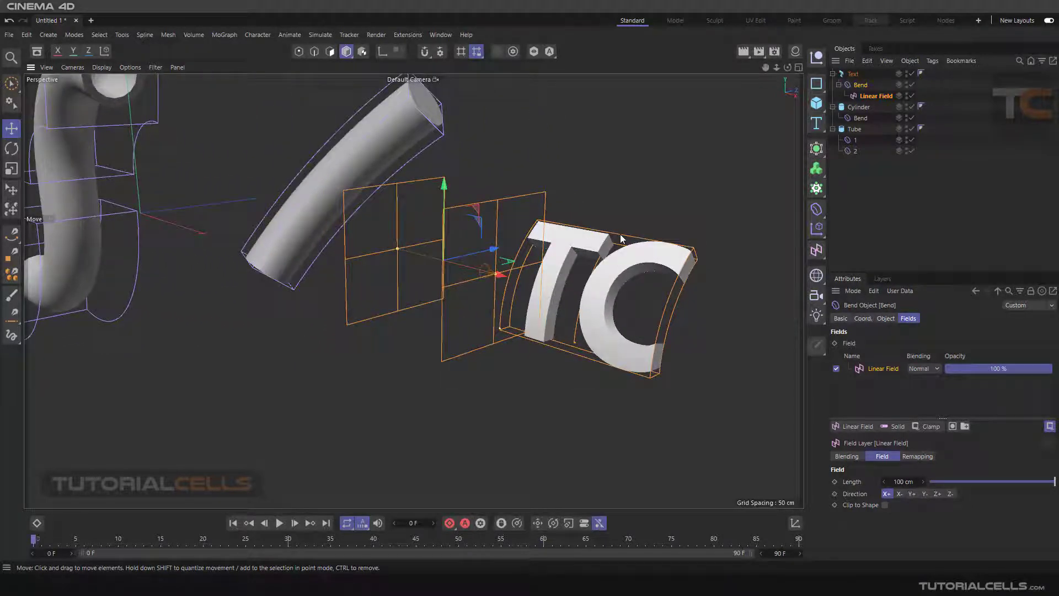
pyautogui.keyDown('alt'); pyautogui.moveTo(617, 226); pyautogui.dragTo(493, 286); pyautogui.keyUp('alt')
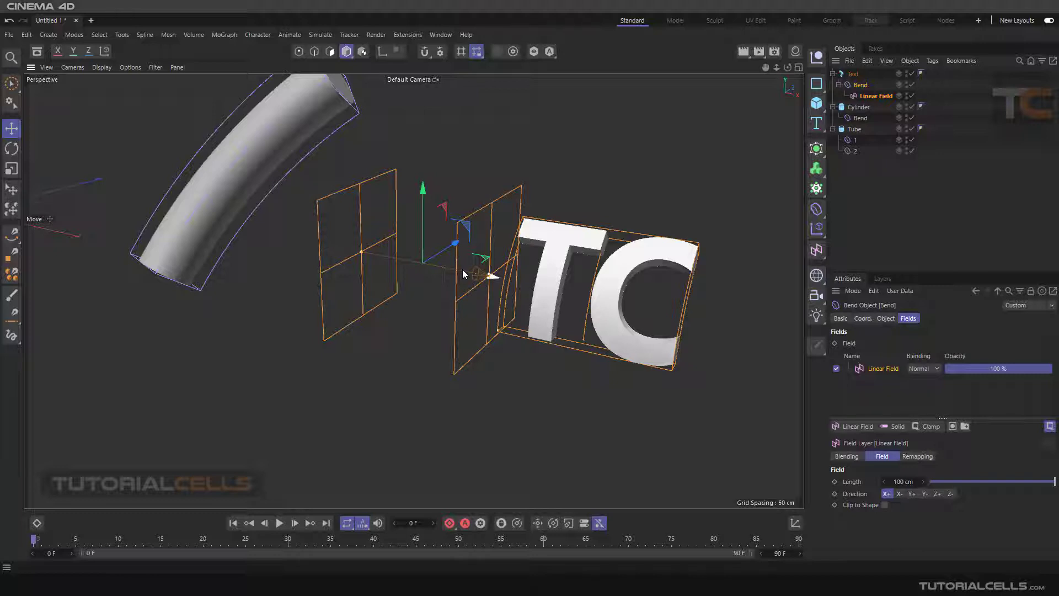
pyautogui.moveTo(464, 272); pyautogui.dragTo(478, 244)
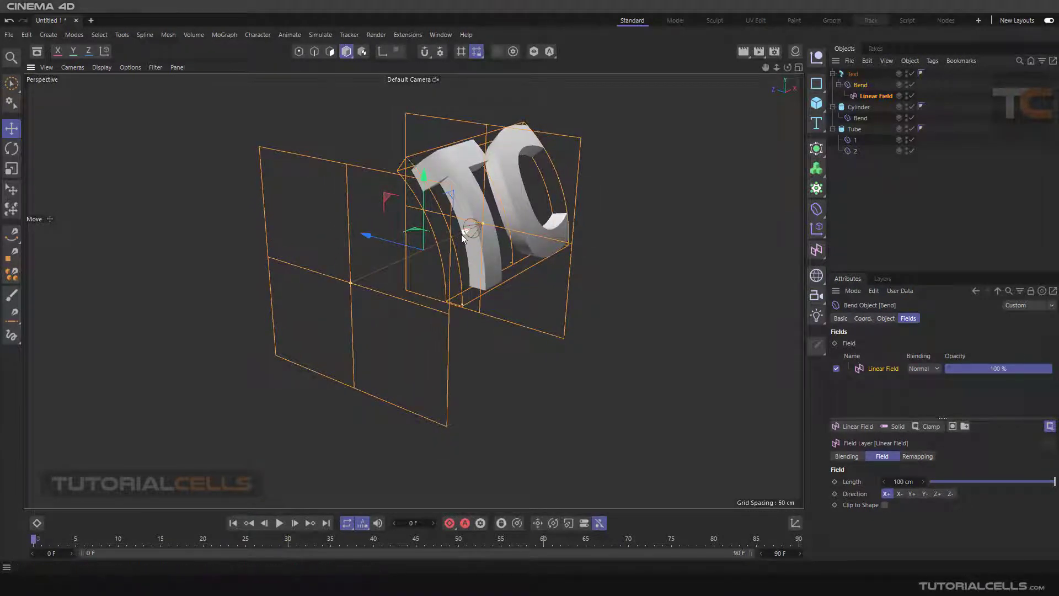
pyautogui.moveTo(461, 230); pyautogui.dragTo(473, 190)
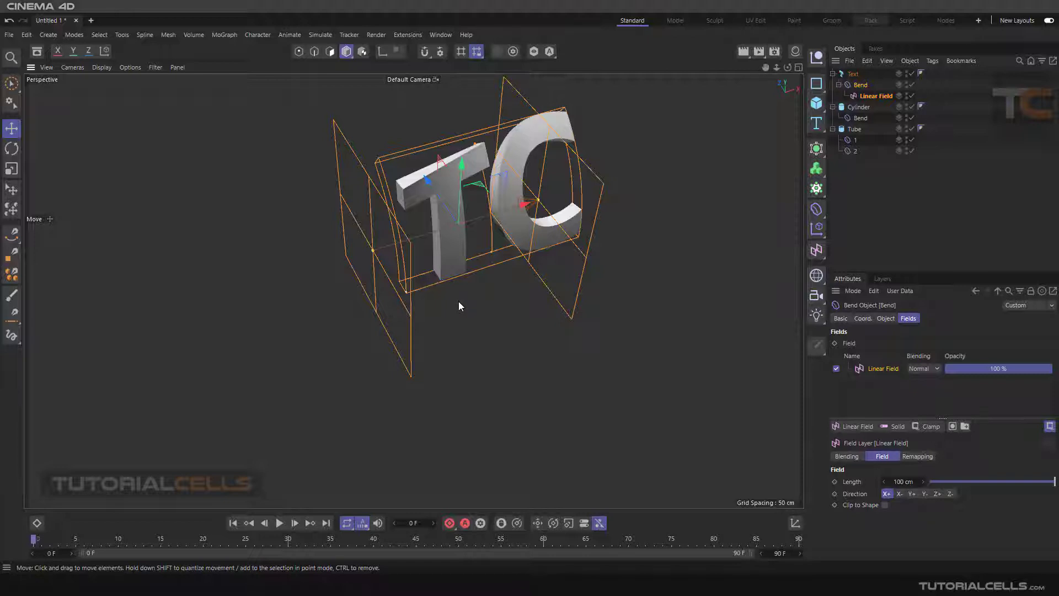
pyautogui.moveTo(489, 221); pyautogui.dragTo(614, 180)
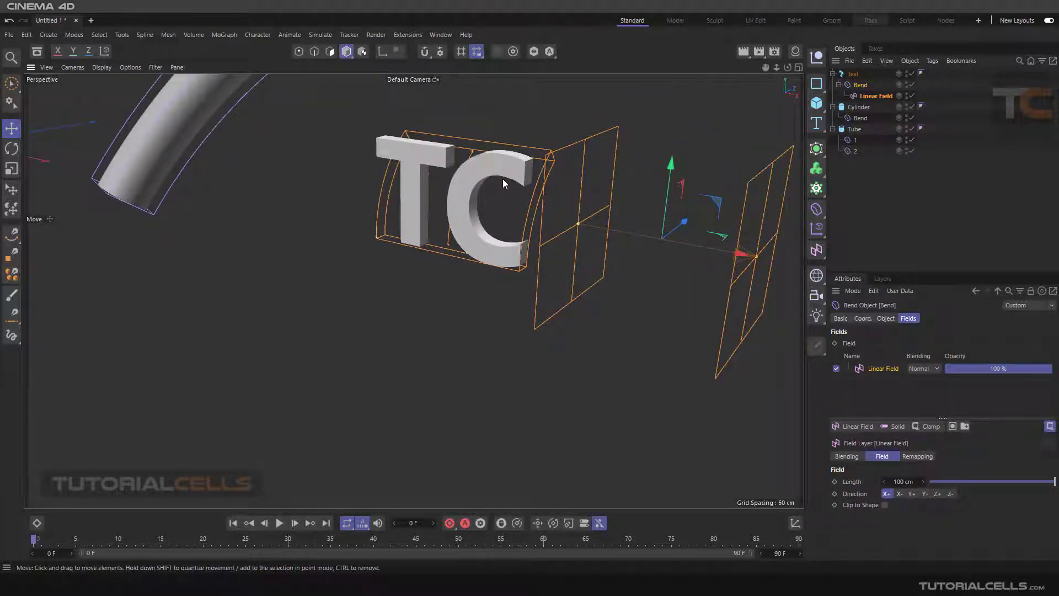
# Move the Linear Field back along its X axis to the empty space before the T
pyautogui.keyDown('alt'); pyautogui.moveTo(500, 177); pyautogui.dragTo(426, 187, button='middle'); pyautogui.keyUp('alt')
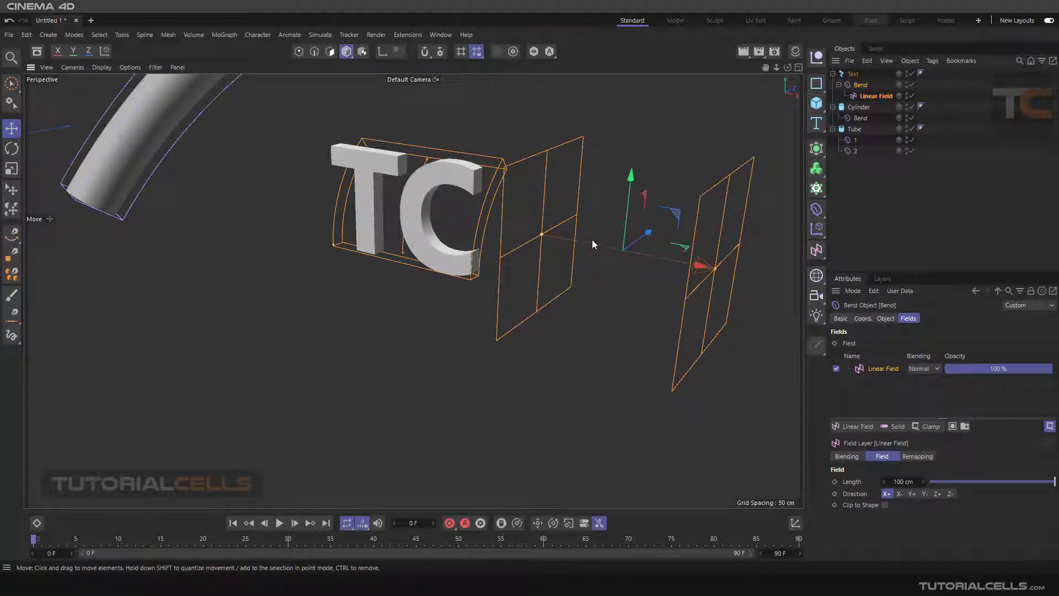
pyautogui.moveTo(648, 256); pyautogui.dragTo(643, 255)
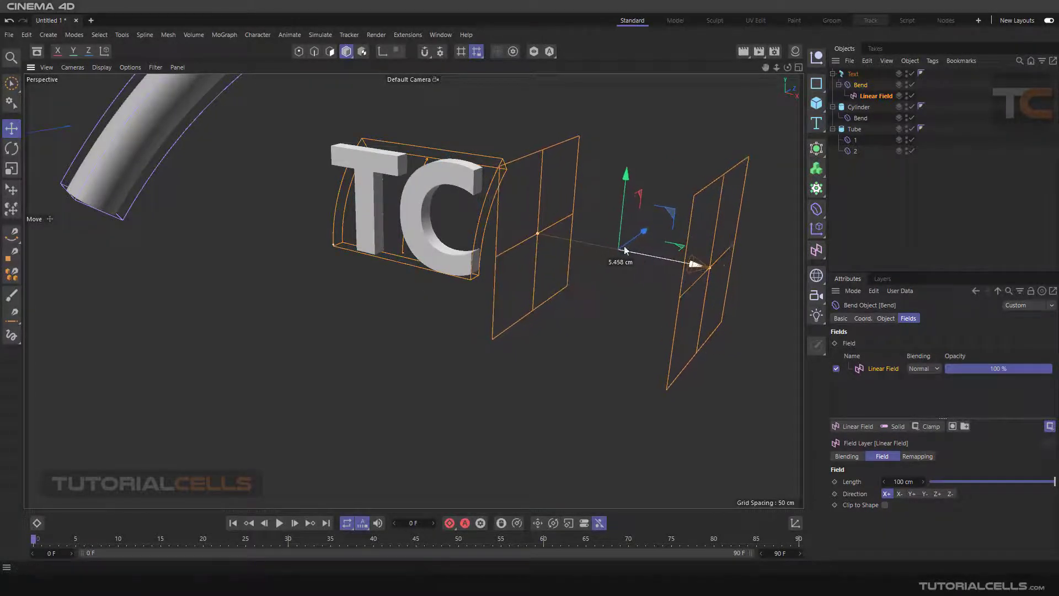
pyautogui.keyDown('alt'); pyautogui.moveTo(519, 235); pyautogui.dragTo(523, 237); pyautogui.keyUp('alt')
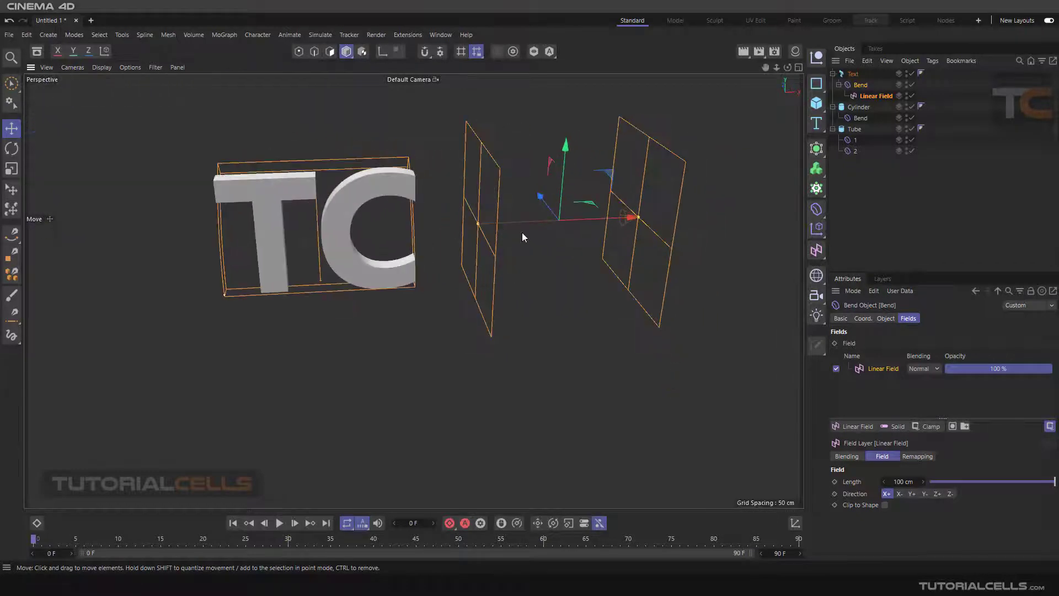
pyautogui.moveTo(583, 220); pyautogui.dragTo(485, 240)
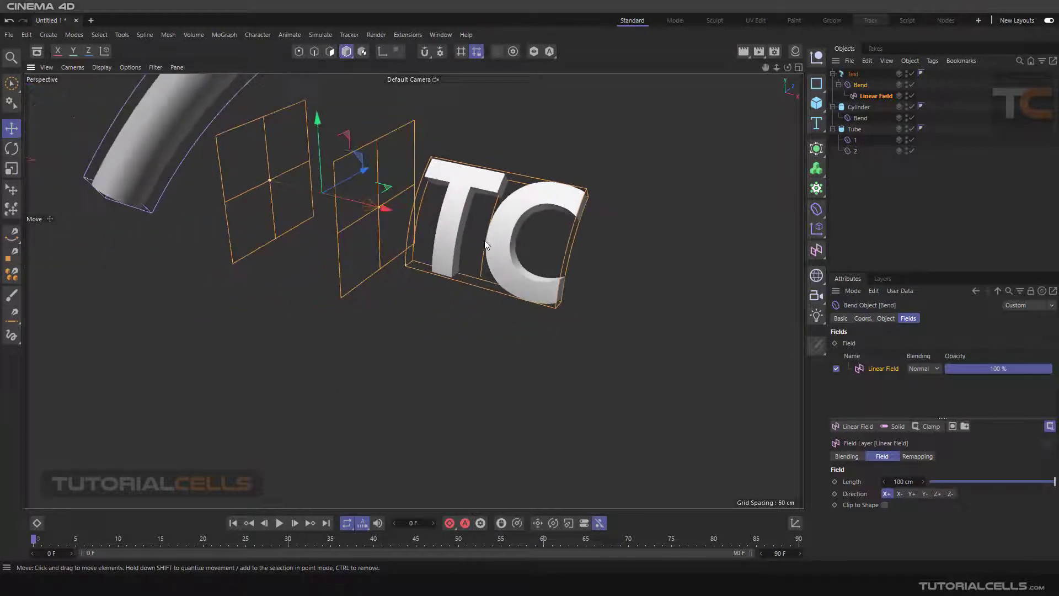
# Replace the Bend deformer's Linear Field with a Box Field and delete the leftover Linear Field object
pyautogui.click(882, 368)
pyautogui.press('Delete')
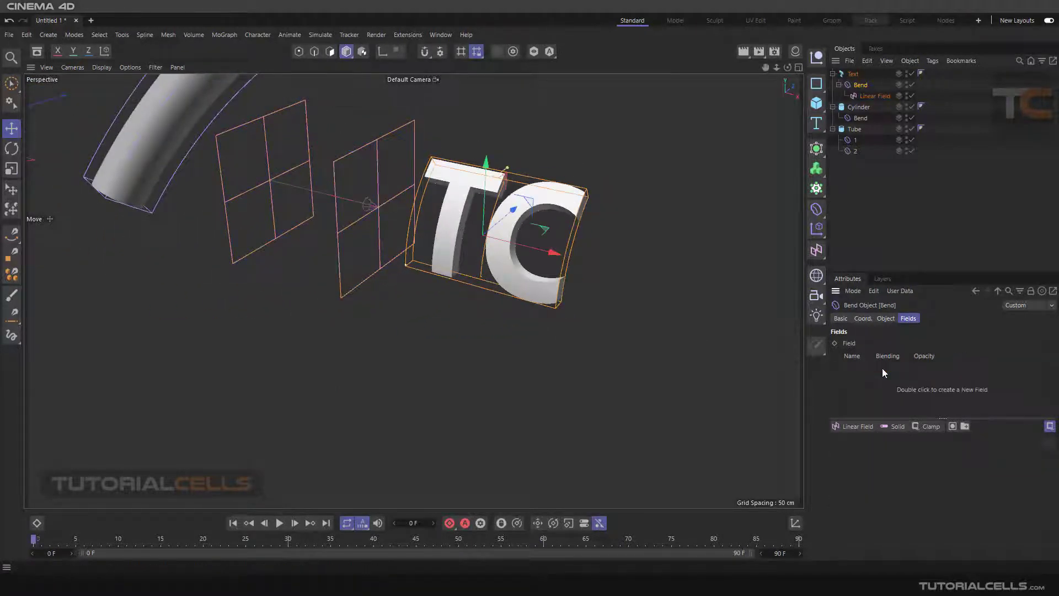
pyautogui.click(861, 427)
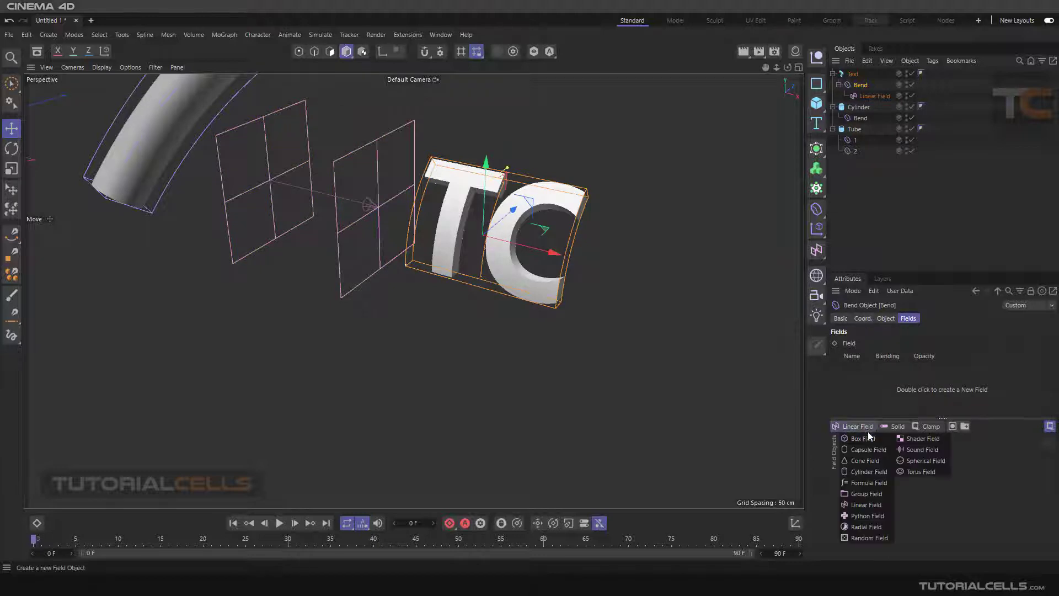
pyautogui.click(869, 437)
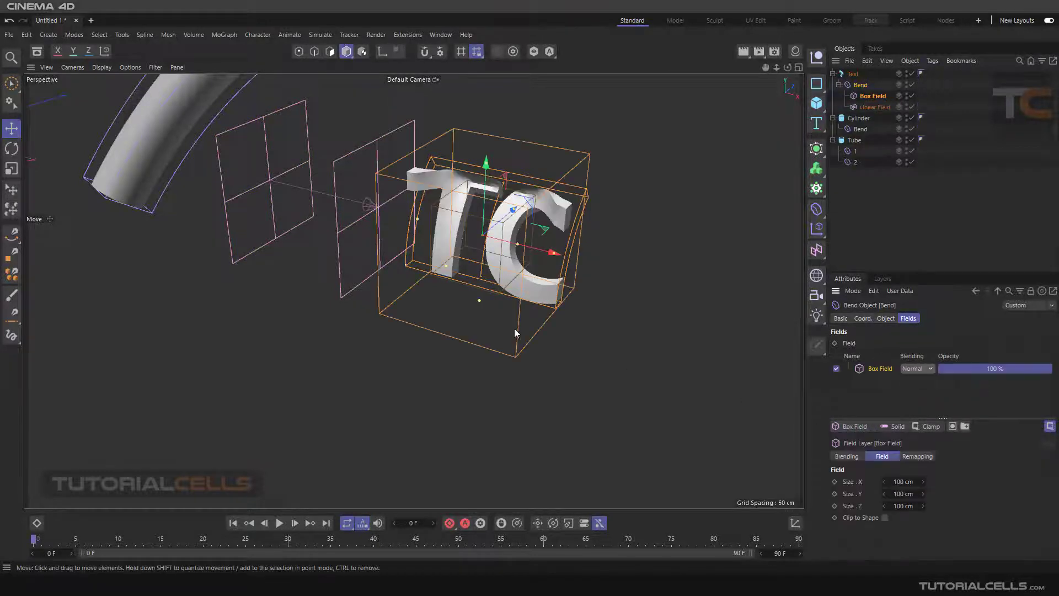
pyautogui.click(870, 107)
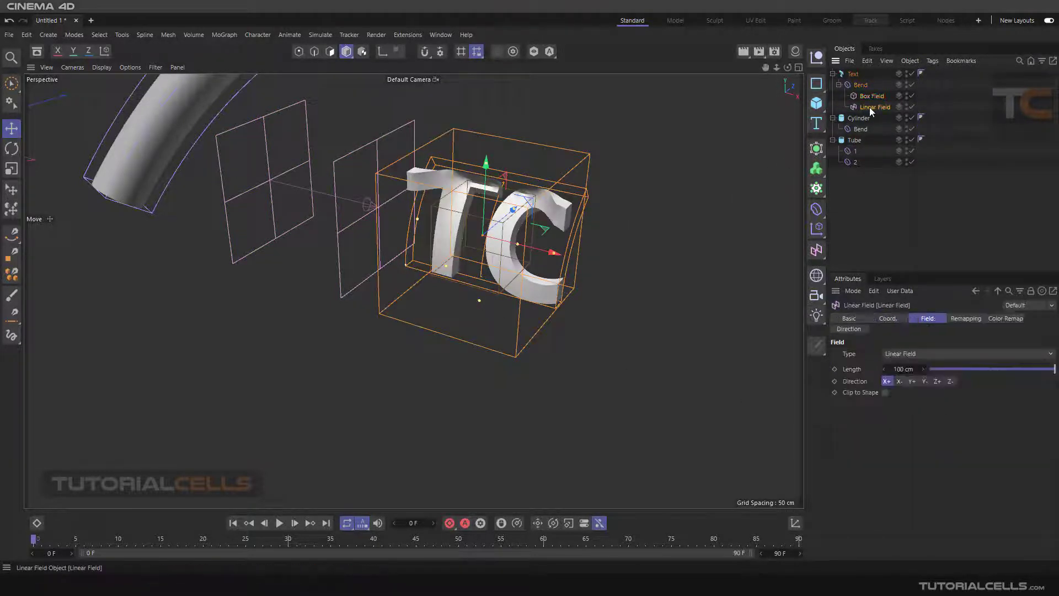
pyautogui.press('Delete')
# Slide the Box Field along its X axis across the TC text and examine the bend from several angles
pyautogui.click(871, 96)
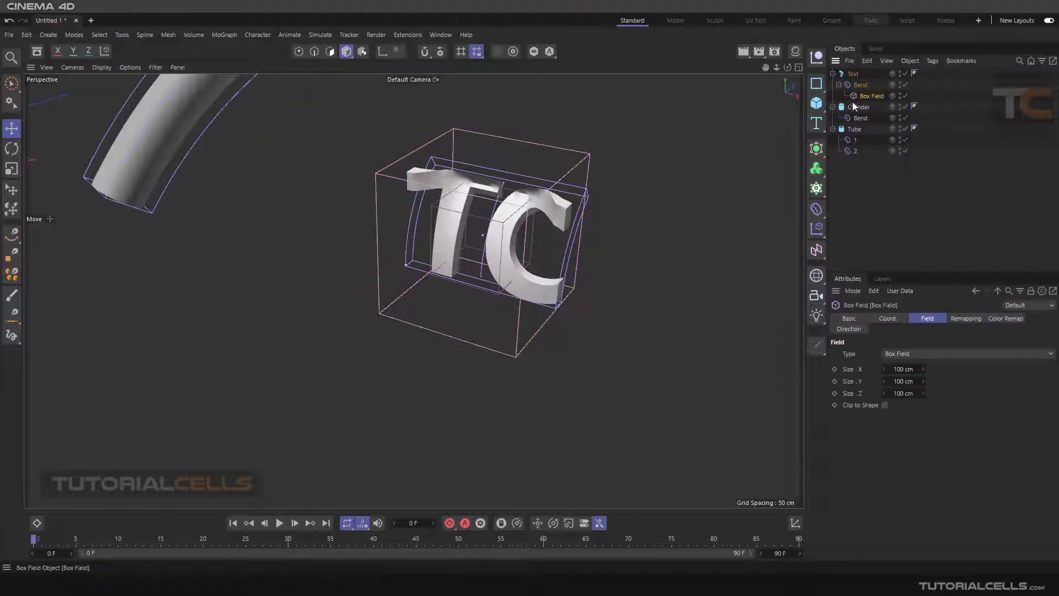
pyautogui.scroll(1, 530, 249)
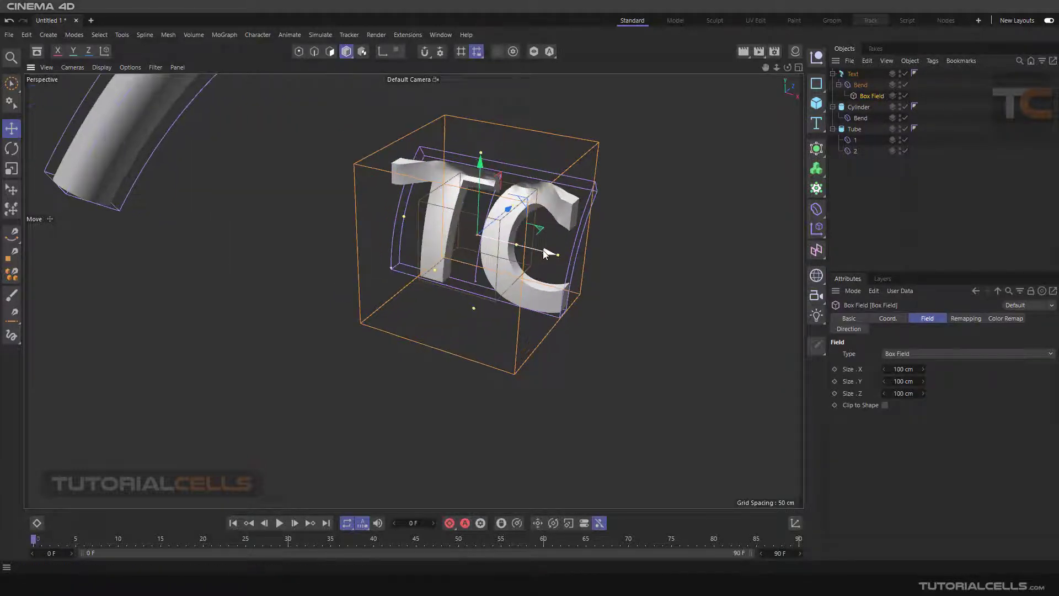
pyautogui.moveTo(543, 254)
pyautogui.mouseDown()
pyautogui.moveTo(483, 227)
pyautogui.moveTo(547, 240)
pyautogui.mouseUp()
pyautogui.scroll(3, 486, 204)
pyautogui.keyDown('alt'); pyautogui.moveTo(486, 205); pyautogui.dragTo(548, 169); pyautogui.keyUp('alt')
pyautogui.scroll(-2, 545, 212)
pyautogui.keyDown('alt'); pyautogui.moveTo(545, 212); pyautogui.dragTo(526, 228, button='middle'); pyautogui.keyUp('alt')
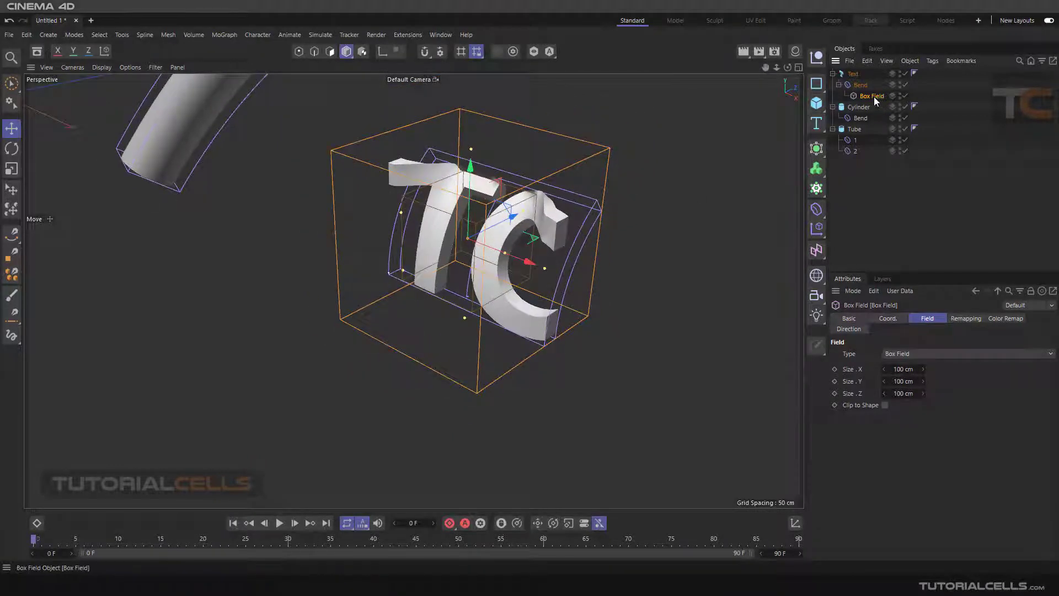
# Delete the Box Field from the TC text's Bend deformer and reselect the deformer
pyautogui.press('Delete')
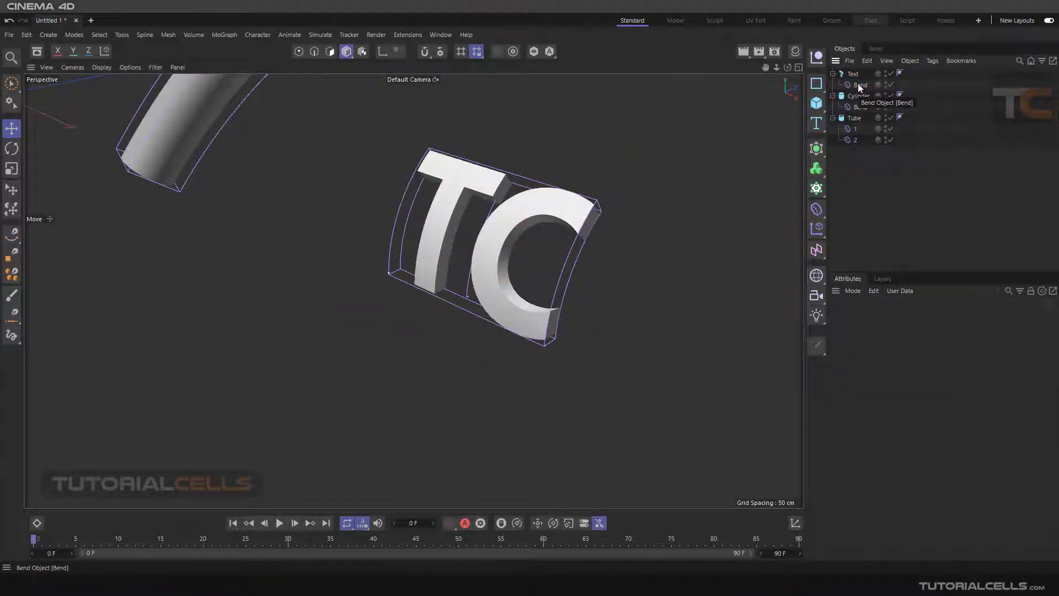
pyautogui.click(859, 87)
pyautogui.scroll(-2, 574, 176)
pyautogui.keyDown('alt'); pyautogui.moveTo(561, 196); pyautogui.dragTo(527, 212); pyautogui.keyUp('alt')
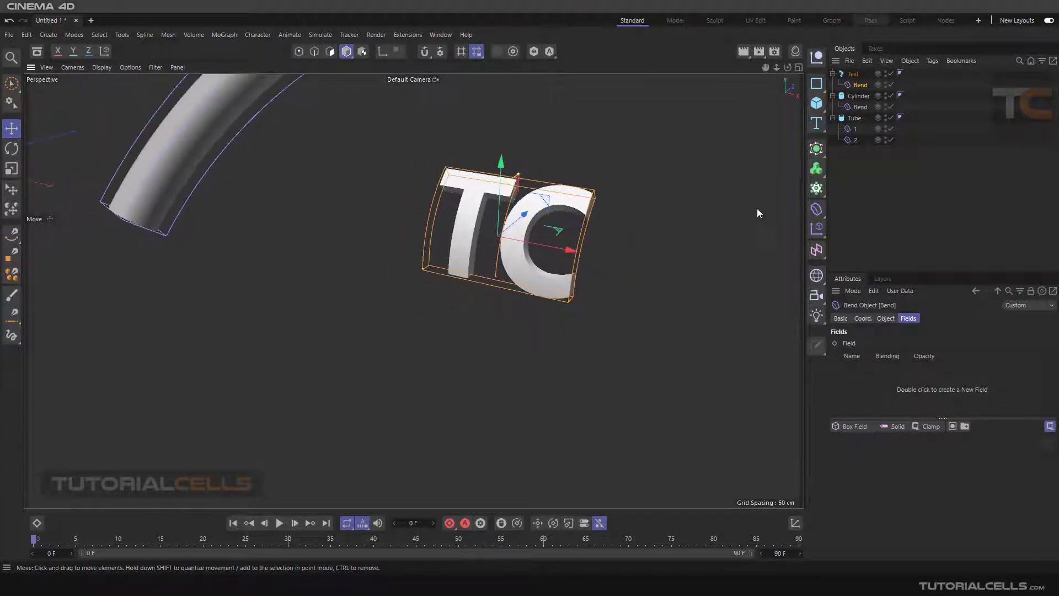
# Show the object properties of the TC text's Bend deformer with all three bent objects in view
pyautogui.click(861, 161)
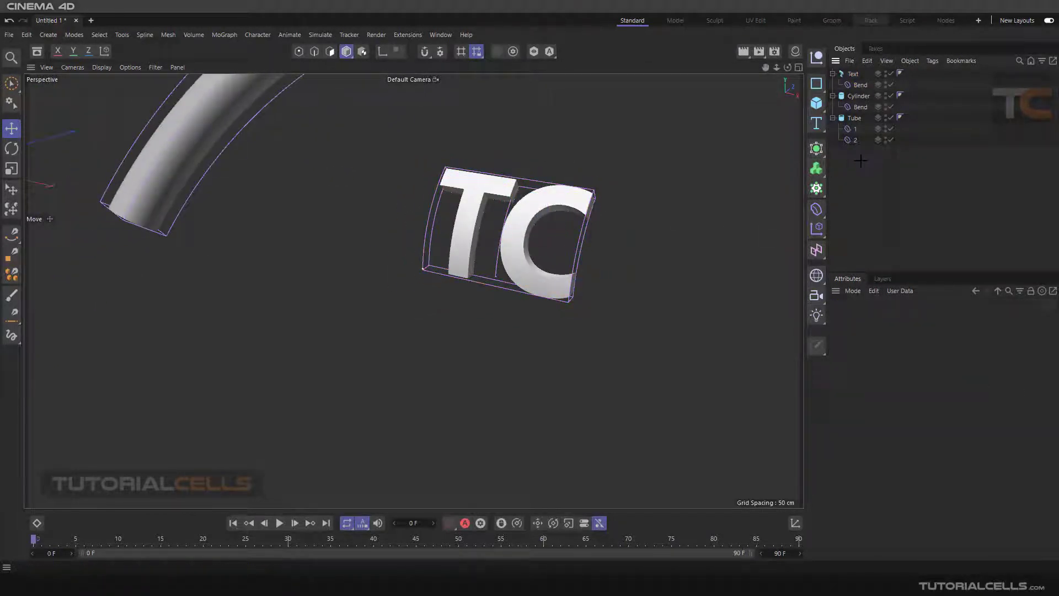
pyautogui.scroll(-3, 703, 168)
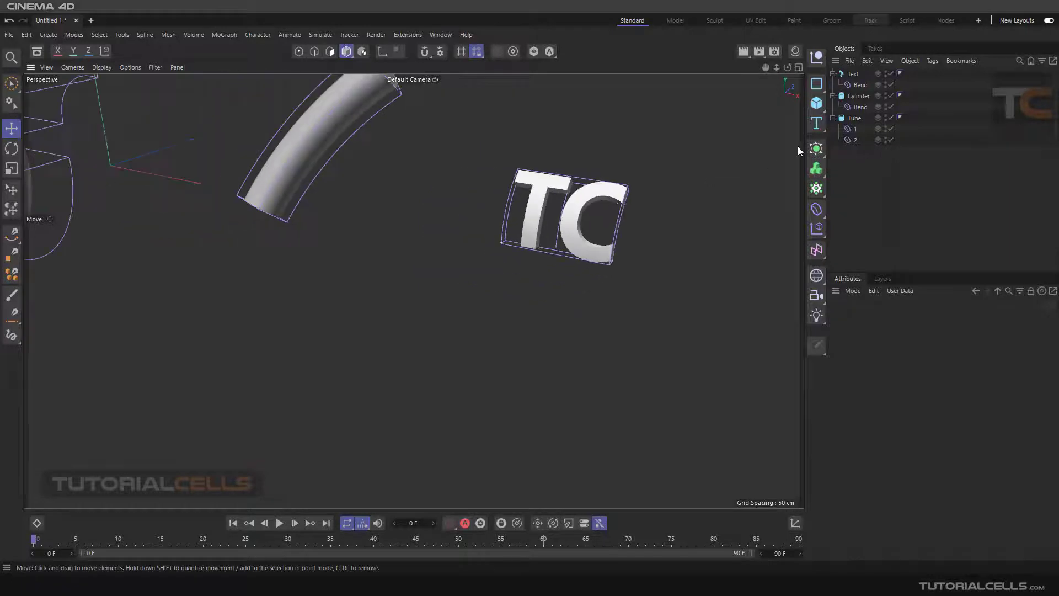
pyautogui.click(855, 86)
pyautogui.scroll(-5, 665, 190)
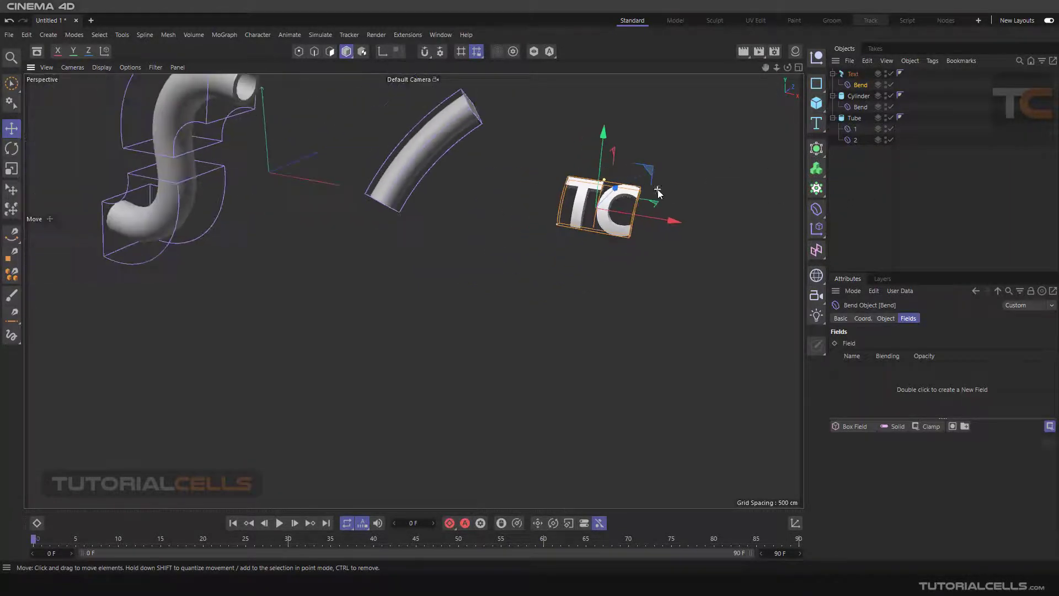
pyautogui.click(887, 318)
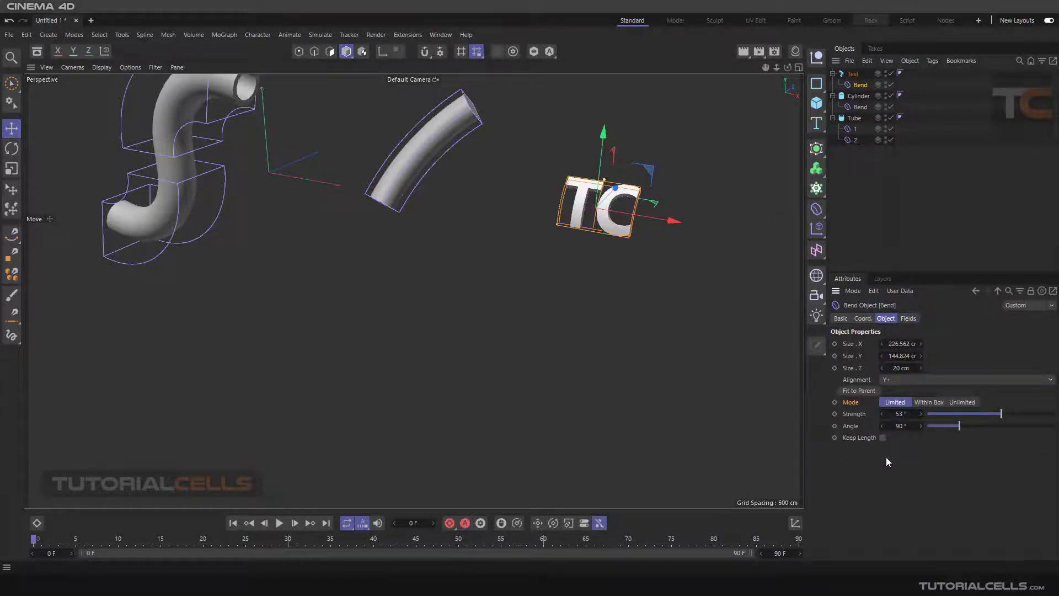